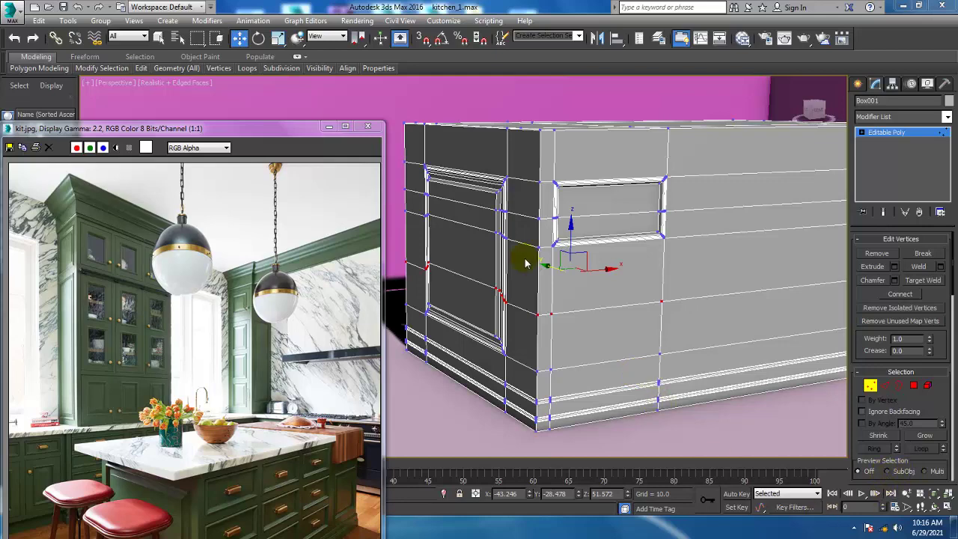
# Step: Add two horizontal edge loops with Swift Loop, one just below the upper drawer panel and one just below the middle horizontal edge
pyautogui.scroll(-6, 610, 266)
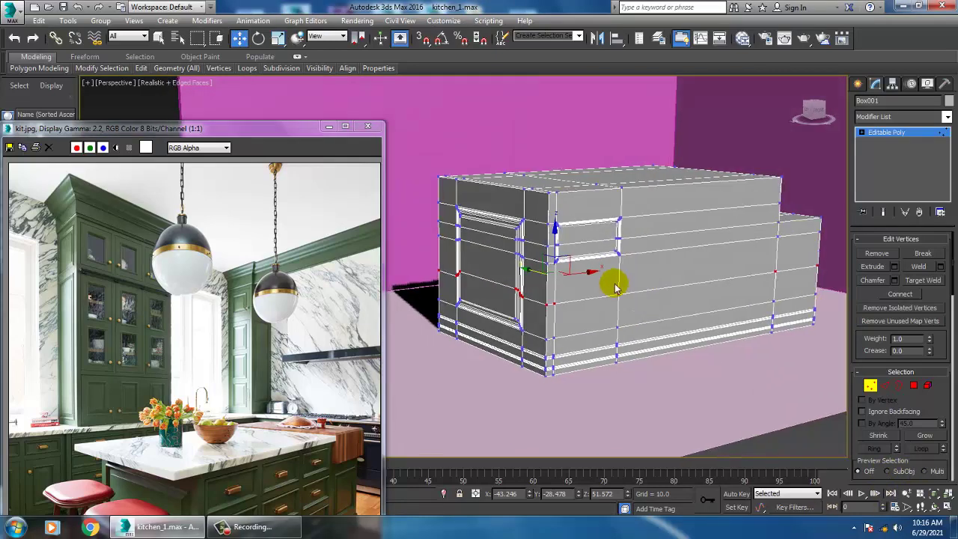
pyautogui.moveTo(249, 131); pyautogui.dragTo(246, 57)
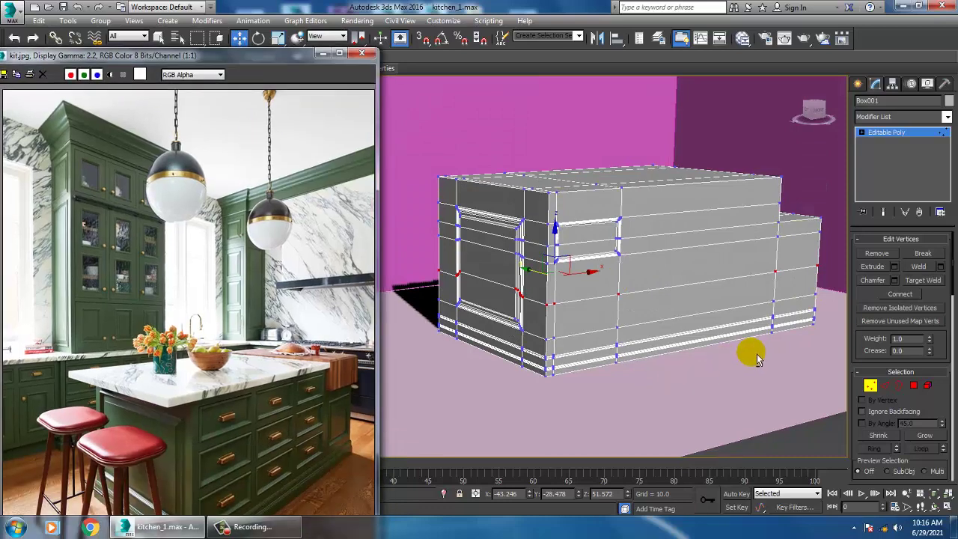
pyautogui.keyDown('alt'); pyautogui.moveTo(753, 353); pyautogui.dragTo(712, 334, button='middle'); pyautogui.keyUp('alt')
pyautogui.scroll(3, 642, 322)
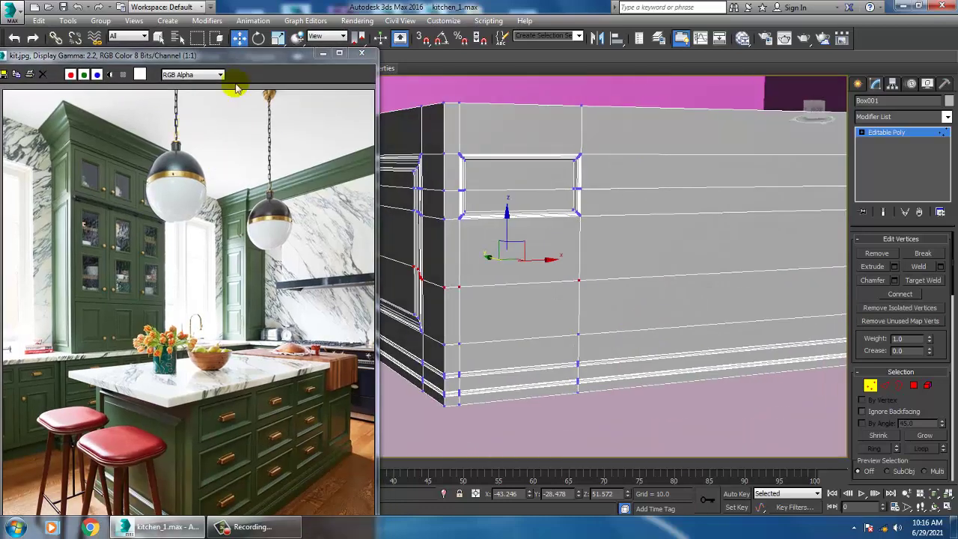
pyautogui.moveTo(233, 61); pyautogui.dragTo(235, 109)
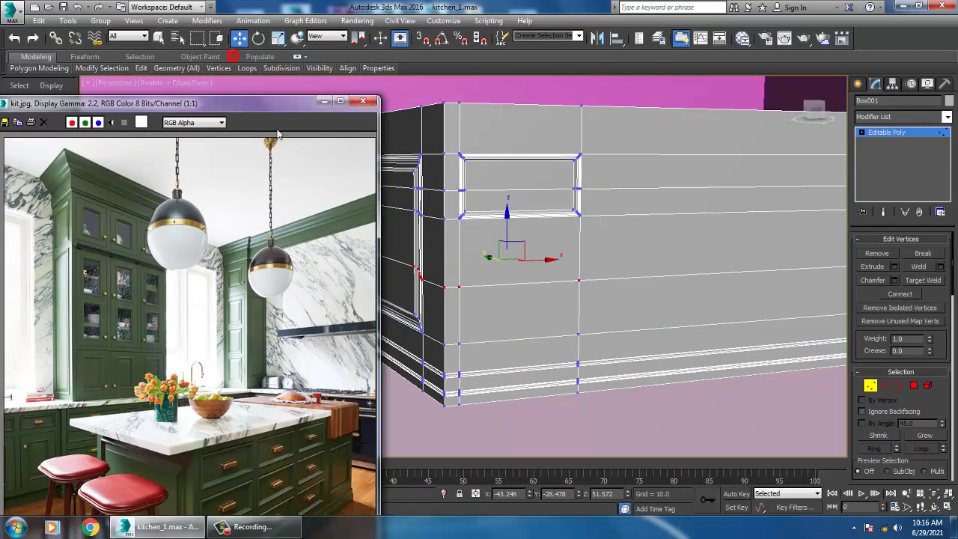
pyautogui.click(901, 133)
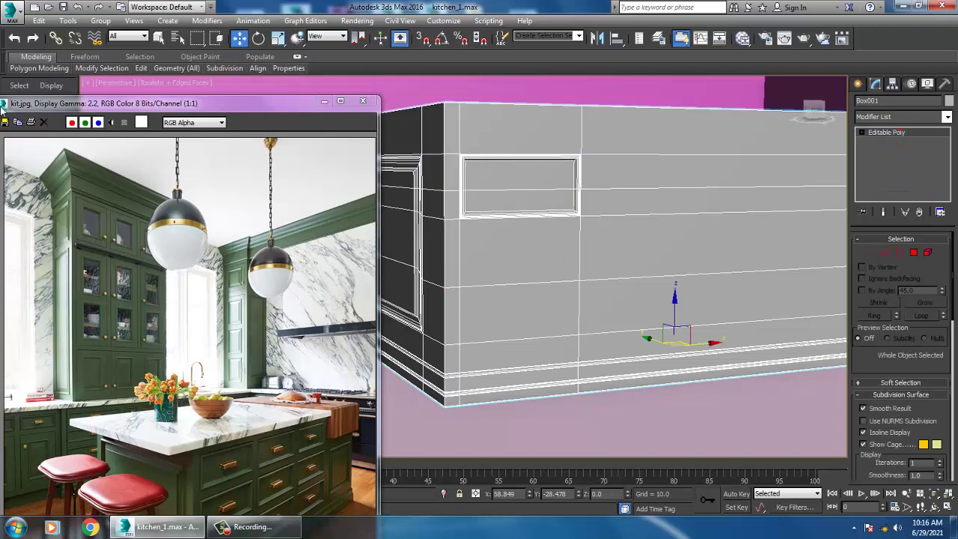
pyautogui.doubleClick(45, 59)
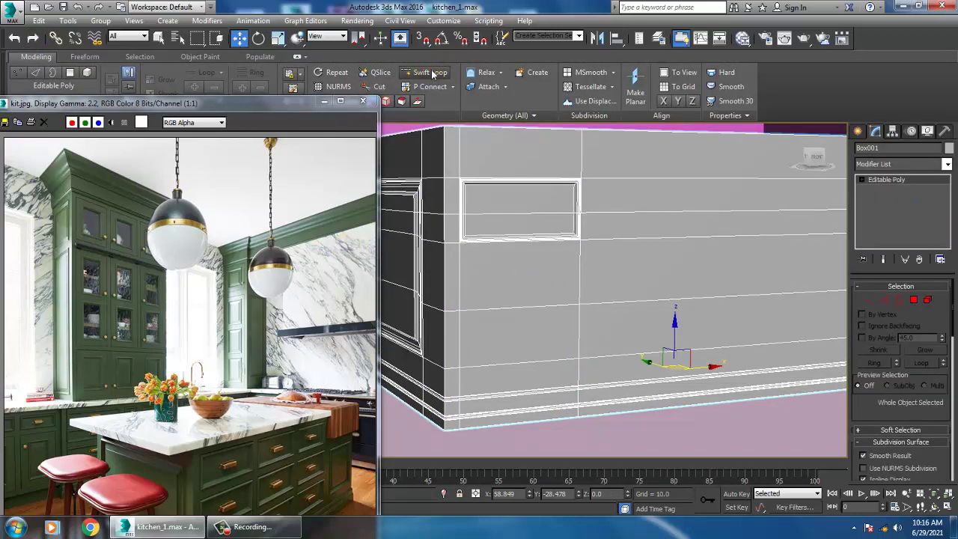
pyautogui.click(432, 73)
pyautogui.moveTo(283, 107); pyautogui.dragTo(276, 25)
pyautogui.click(640, 321)
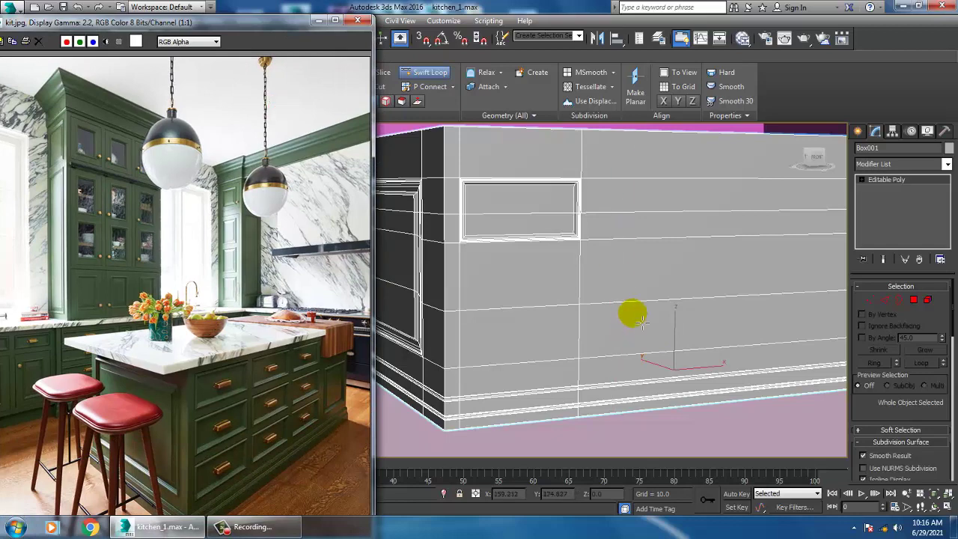
pyautogui.moveTo(640, 320); pyautogui.dragTo(529, 242, button='middle')
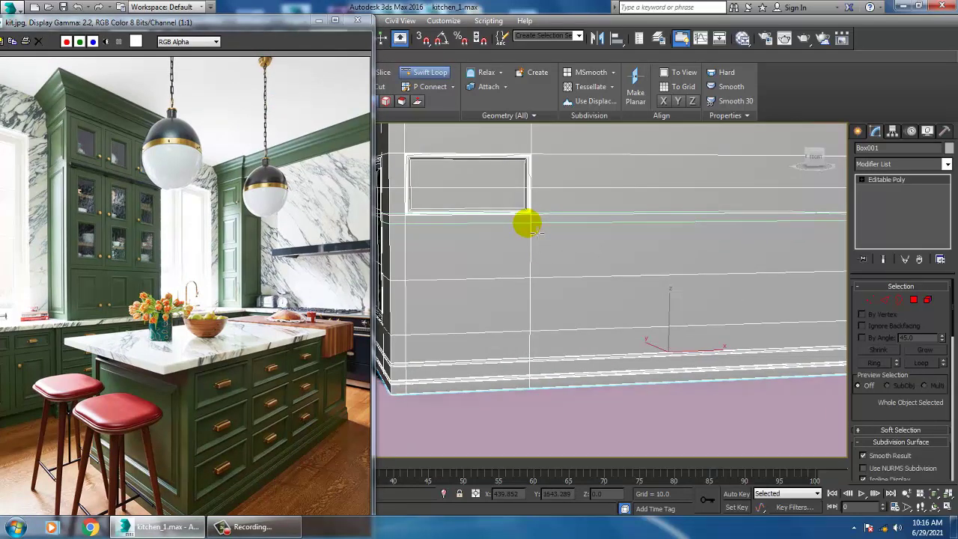
pyautogui.click(527, 222)
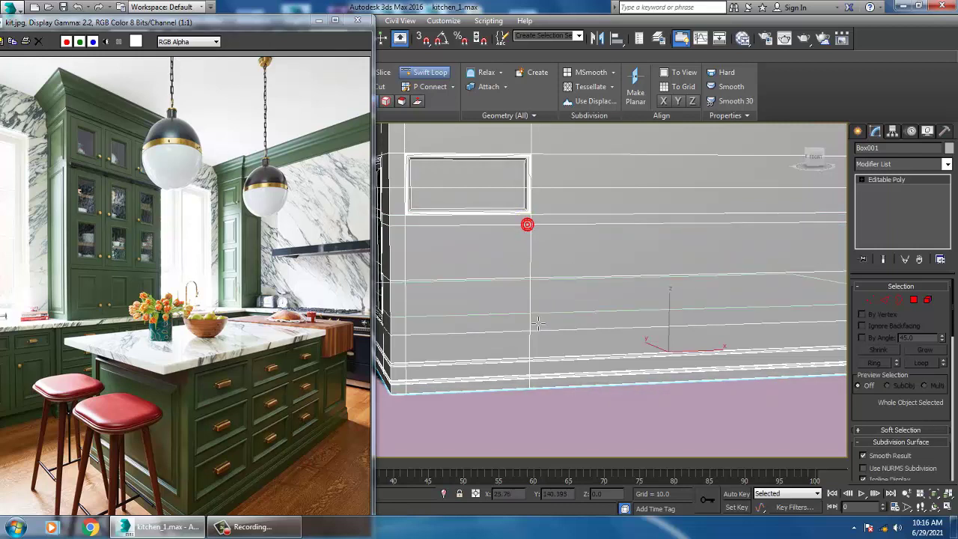
pyautogui.click(532, 286)
pyautogui.rightClick(690, 264)
# Step: In the front view, lower the vertex row just above the base moulding to a Z of about 21.8
pyautogui.hotkey('alt', 'w')
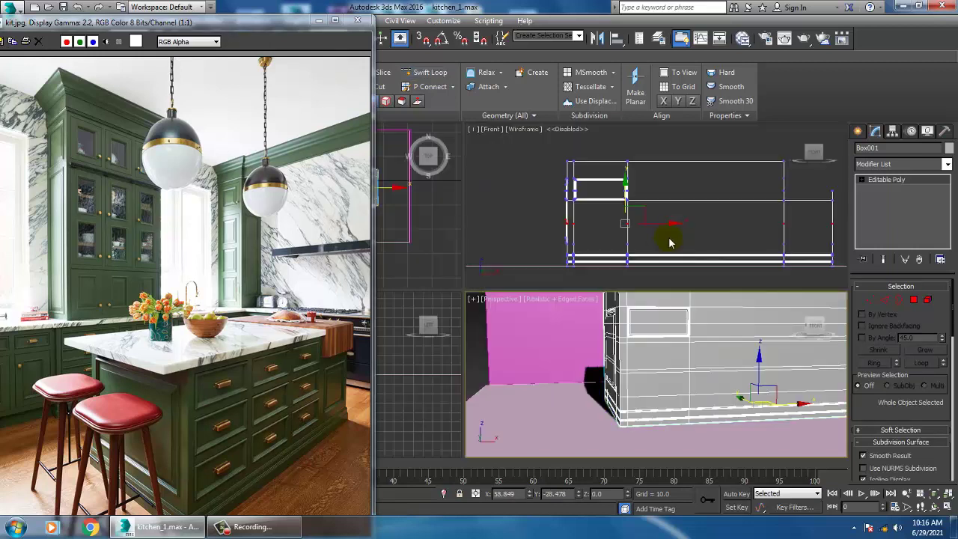
pyautogui.rightClick(669, 241)
pyautogui.hotkey('alt', 'w')
pyautogui.moveTo(657, 234); pyautogui.dragTo(745, 142, button='middle')
pyautogui.scroll(-4, 686, 215)
pyautogui.scroll(2, 595, 291)
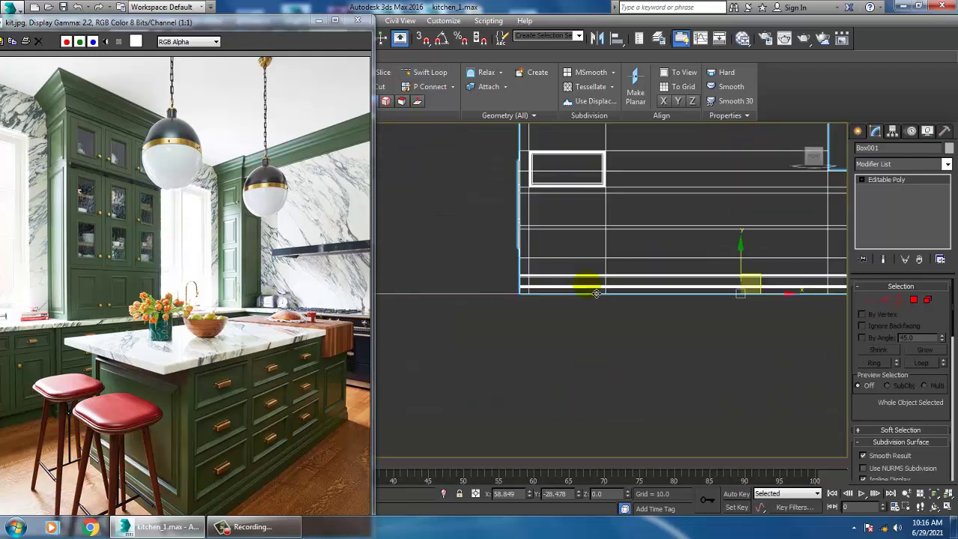
pyautogui.press('1')
pyautogui.moveTo(668, 323); pyautogui.dragTo(587, 347, button='middle')
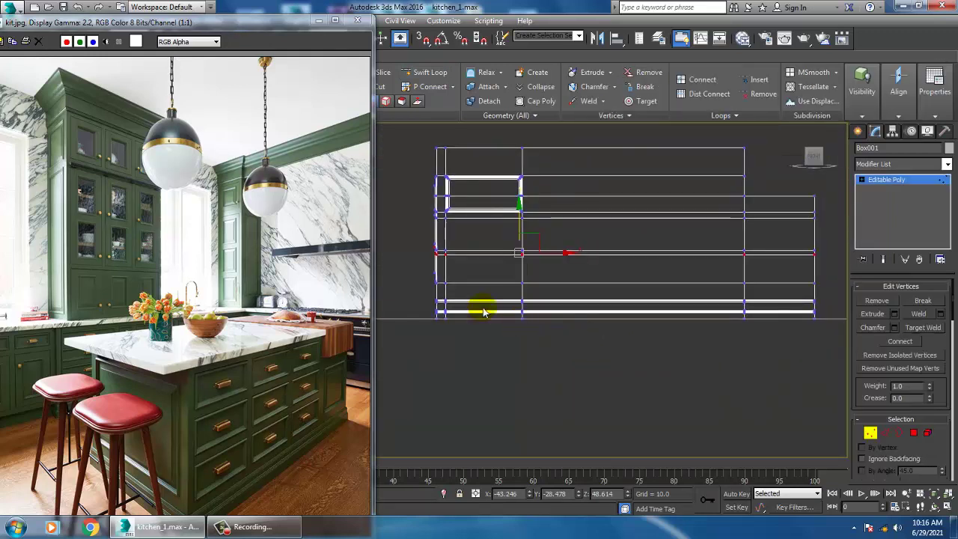
pyautogui.moveTo(412, 275); pyautogui.dragTo(411, 276)
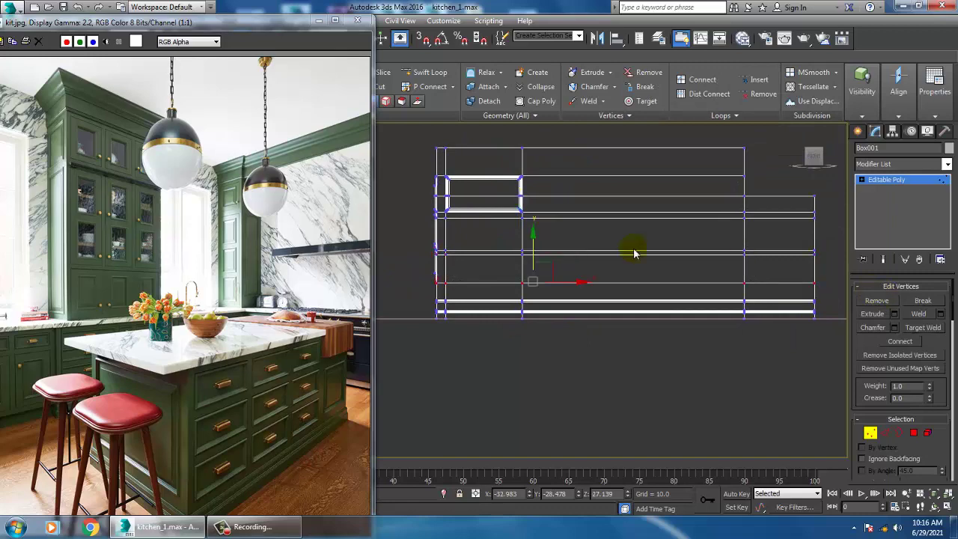
pyautogui.moveTo(159, 22); pyautogui.dragTo(145, 67)
pyautogui.moveTo(539, 254); pyautogui.dragTo(545, 260)
# Step: Inset the front polygon directly below the upper drawer panel by 1.0
pyautogui.hotkey('alt', 'w')
pyautogui.middleClick(684, 380)
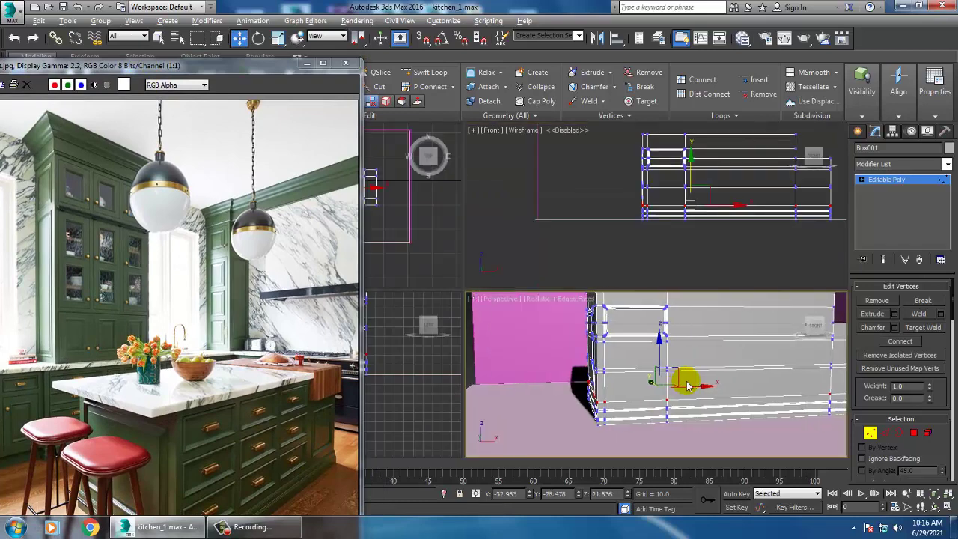
pyautogui.hotkey('alt', 'w')
pyautogui.keyDown('alt'); pyautogui.moveTo(684, 380); pyautogui.dragTo(639, 338, button='middle'); pyautogui.keyUp('alt')
pyautogui.press('4')
pyautogui.click(520, 269)
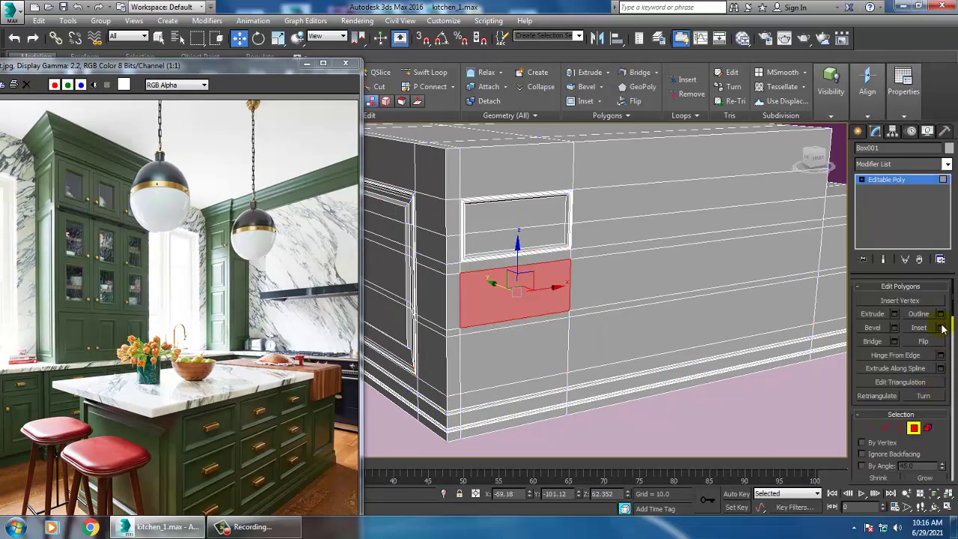
pyautogui.click(941, 328)
pyautogui.scroll(3, 589, 307)
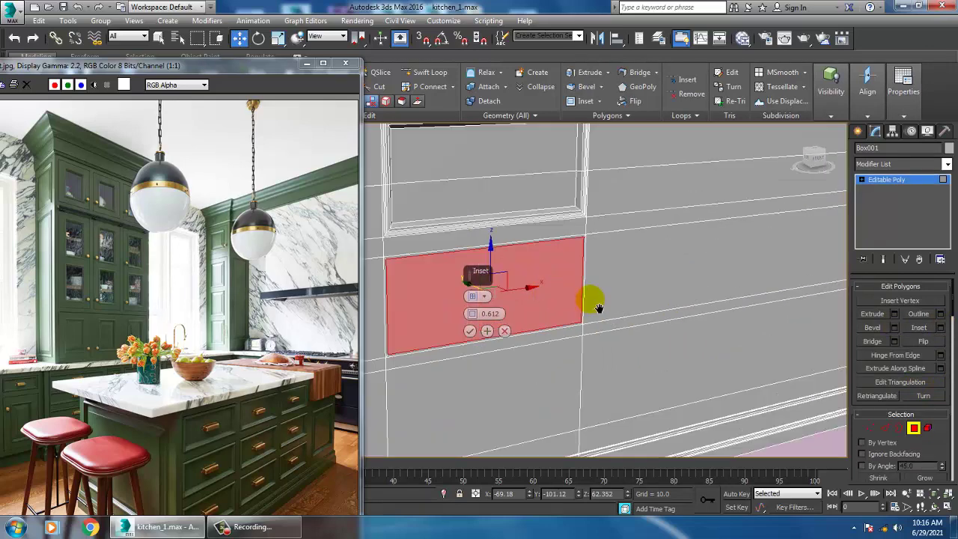
pyautogui.scroll(-1, 560, 307)
pyautogui.scroll(1, 539, 315)
pyautogui.rightClick(472, 314)
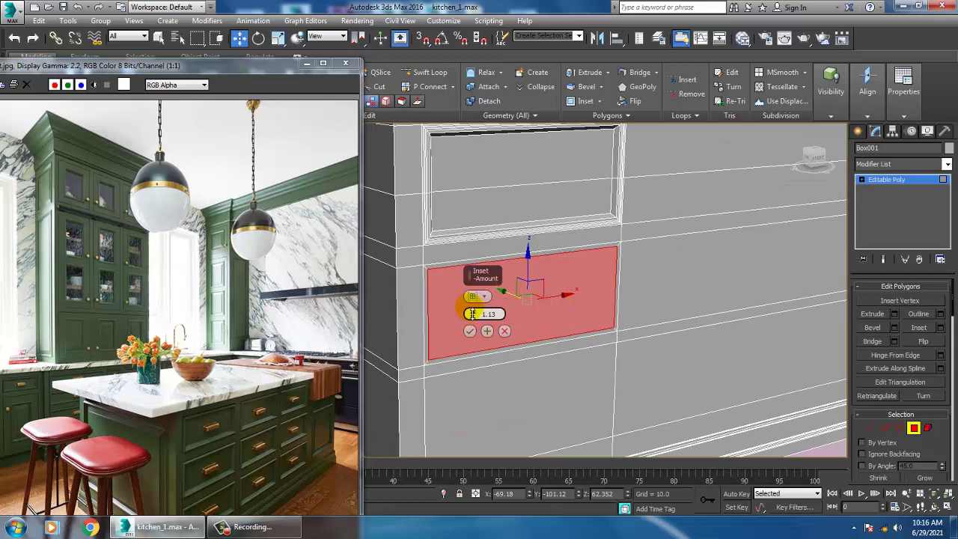
pyautogui.moveTo(472, 313); pyautogui.dragTo(473, 315)
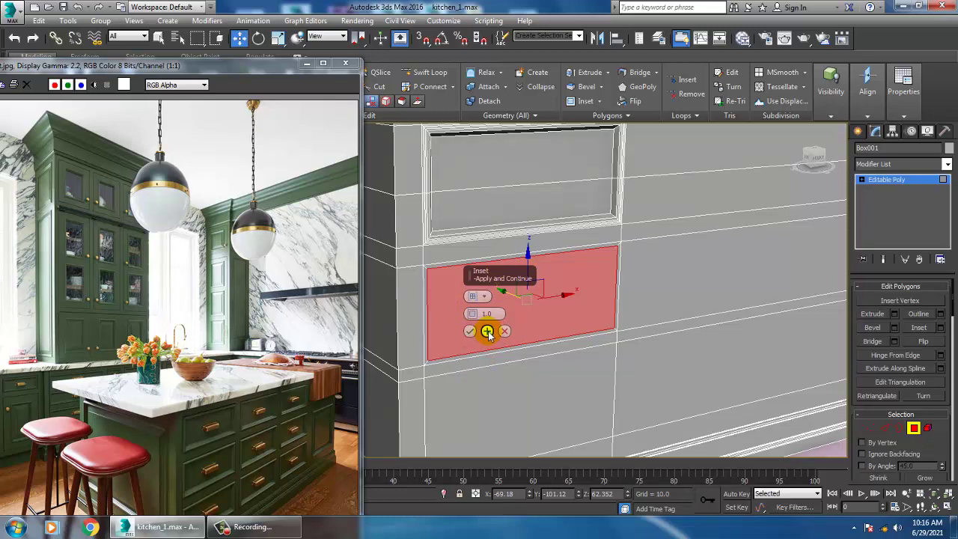
pyautogui.click(487, 331)
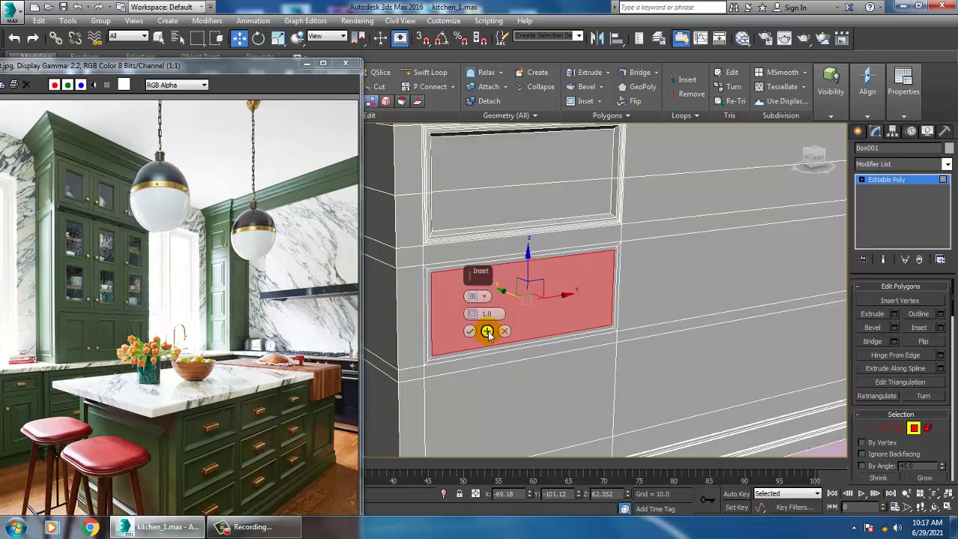
# Step: Repeat the 1.0 inset on the lower drawer polygon to build concentric frame lines
pyautogui.click(487, 331)
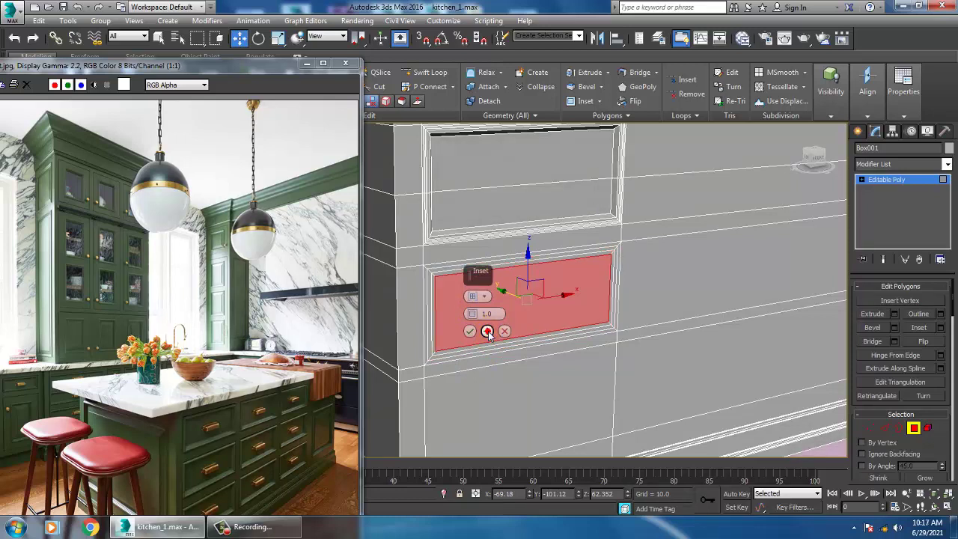
pyautogui.click(487, 332)
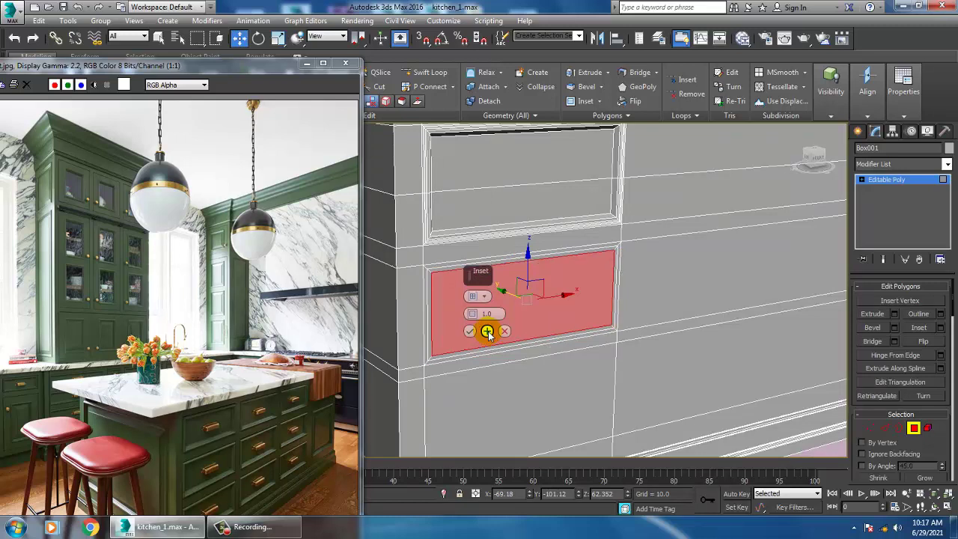
pyautogui.click(488, 331)
pyautogui.click(470, 332)
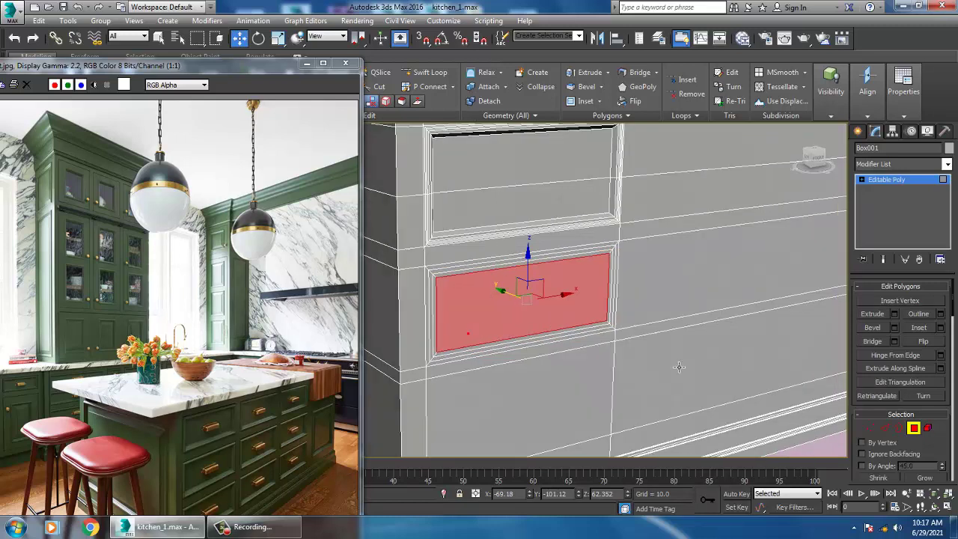
# Step: Bevel the inset drawer polygon inward with a height of -0.704 and an outline of -0.333
pyautogui.click(895, 328)
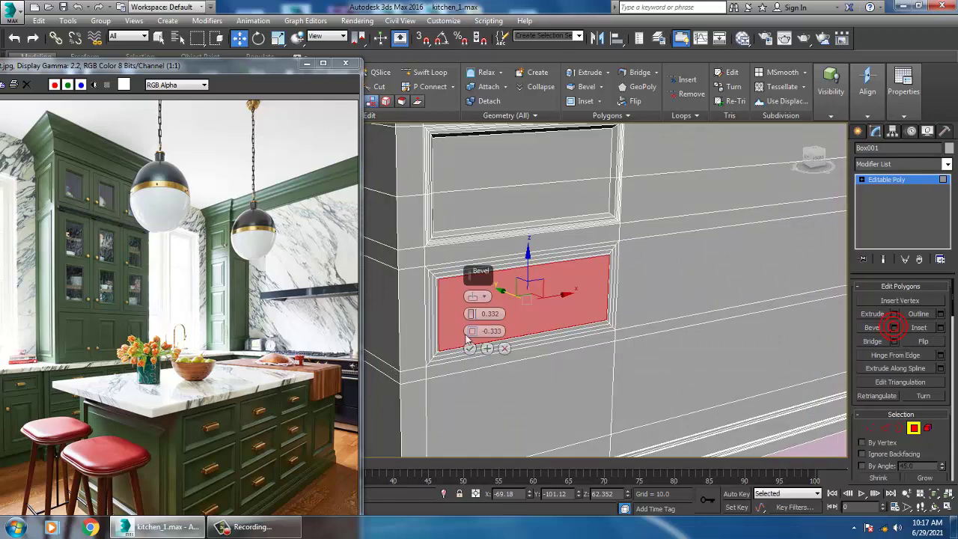
pyautogui.moveTo(471, 314); pyautogui.dragTo(473, 330)
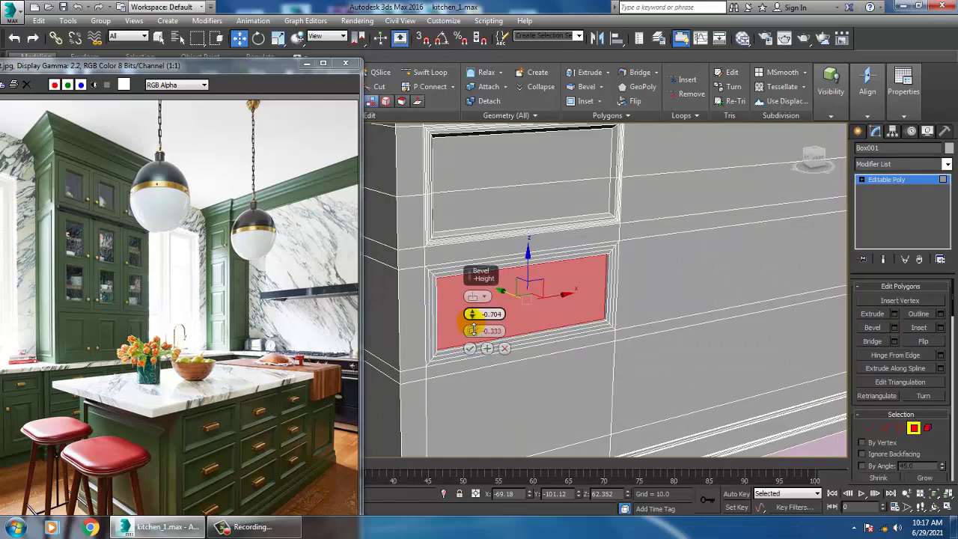
pyautogui.click(470, 348)
# Step: In the front view, lower the vertices along the second drawer's bottom edge to a Z of about 45.6
pyautogui.keyDown('alt'); pyautogui.moveTo(480, 352); pyautogui.dragTo(628, 320, button='middle'); pyautogui.keyUp('alt')
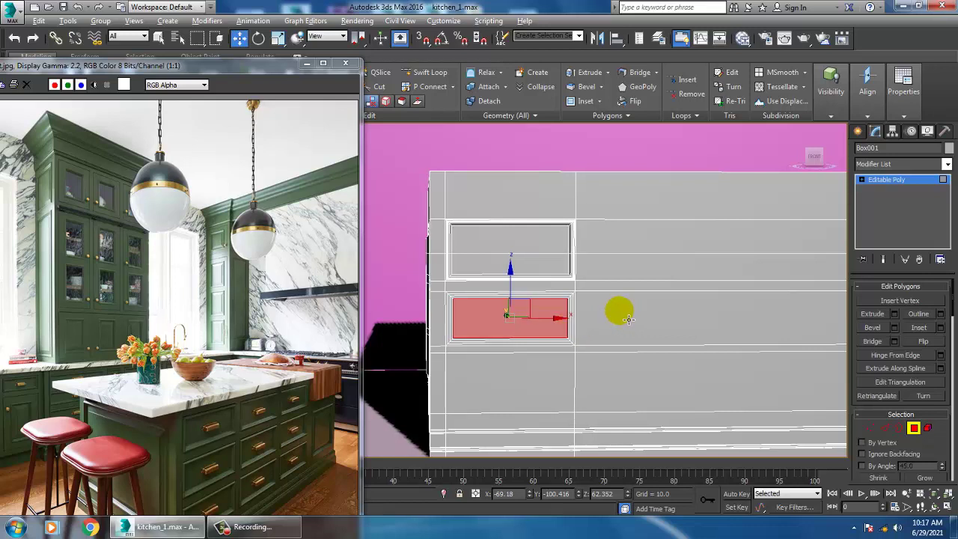
pyautogui.press('f')
pyautogui.moveTo(680, 220); pyautogui.dragTo(691, 238, button='middle')
pyautogui.moveTo(627, 266); pyautogui.dragTo(657, 277, button='middle')
pyautogui.press('1')
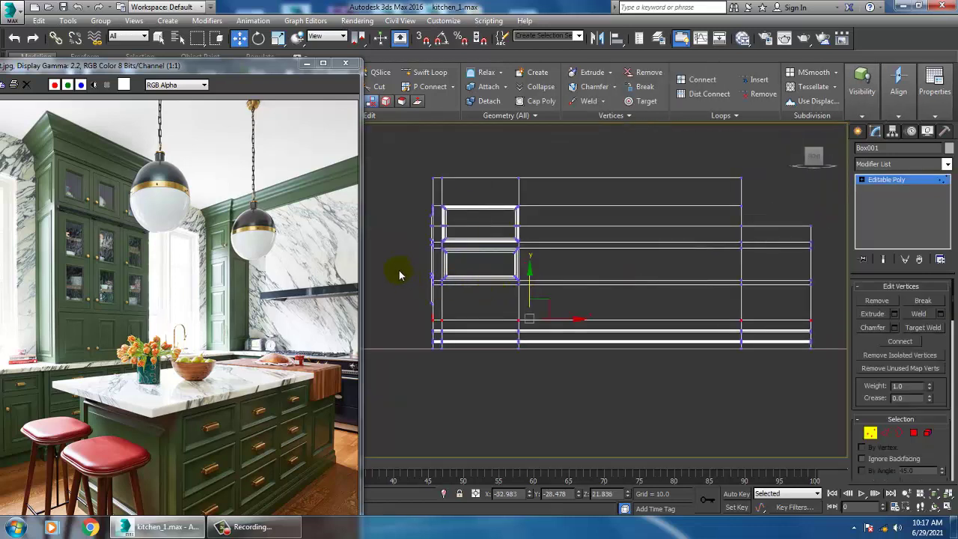
pyautogui.moveTo(851, 318); pyautogui.dragTo(874, 296)
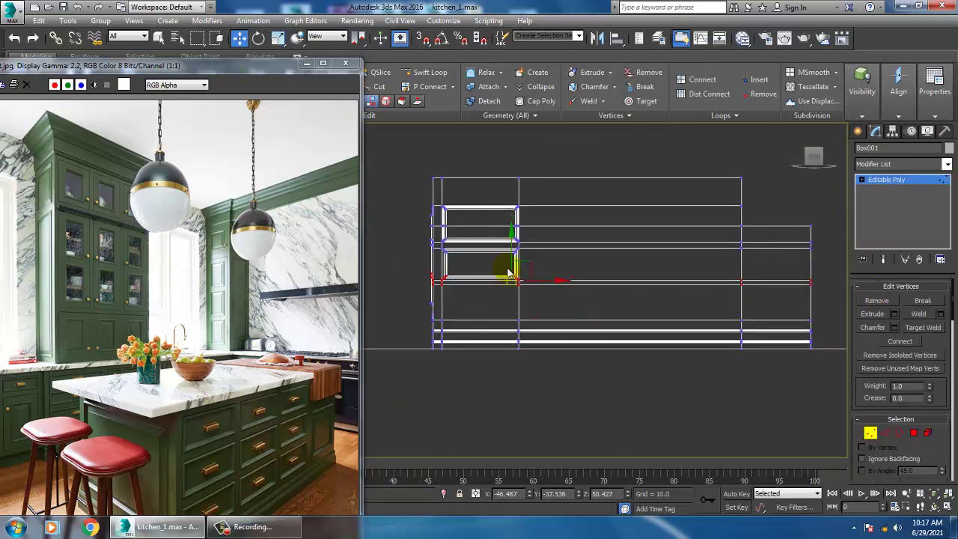
pyautogui.moveTo(523, 260); pyautogui.dragTo(529, 267)
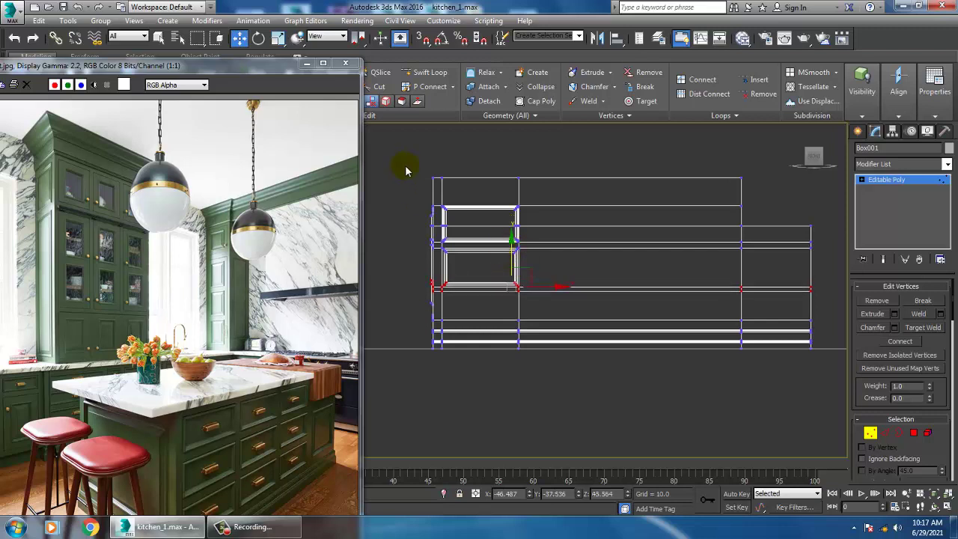
# Step: Raise all cabinet vertices from the second drawer's bottom edge upward by about 4.8 and check the proportions in perspective
pyautogui.moveTo(891, 300); pyautogui.dragTo(888, 300)
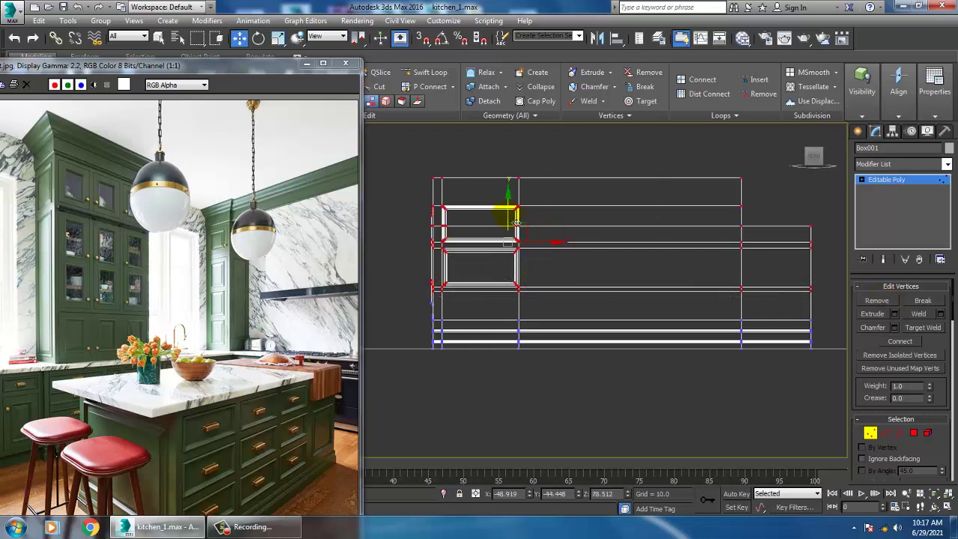
pyautogui.moveTo(516, 223); pyautogui.dragTo(516, 215)
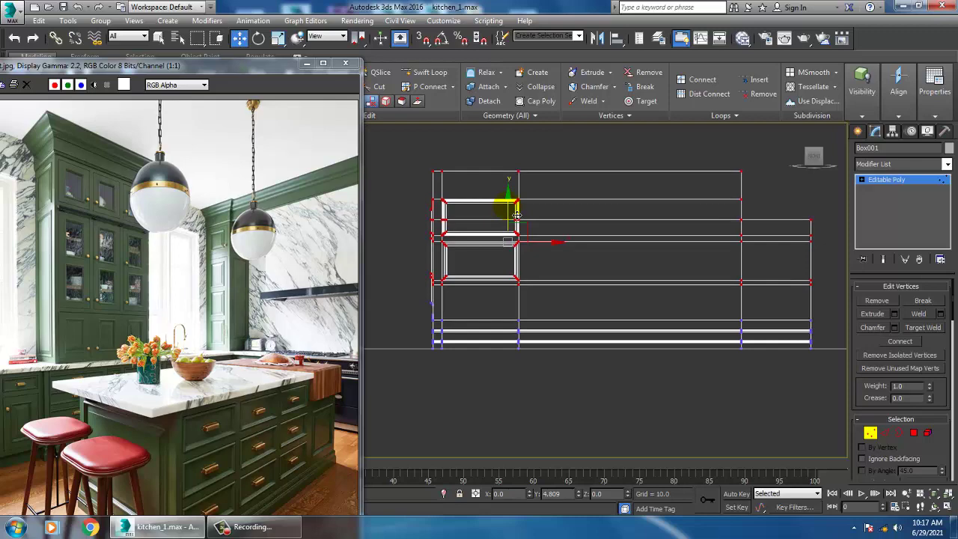
pyautogui.hotkey('alt', 'w')
pyautogui.middleClick(727, 389)
pyautogui.hotkey('alt', 'w')
pyautogui.keyDown('alt'); pyautogui.moveTo(727, 389); pyautogui.dragTo(664, 343, button='middle'); pyautogui.keyUp('alt')
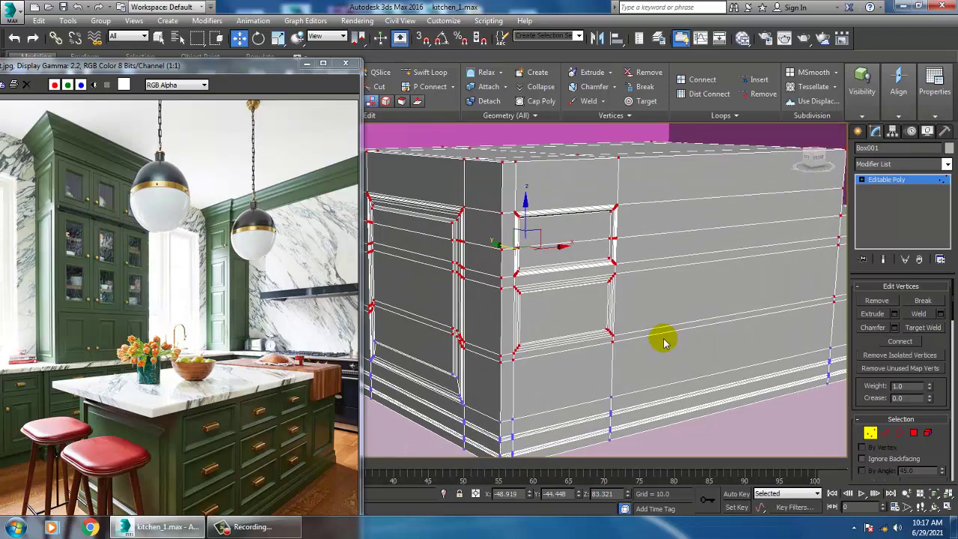
# Step: Select the two outer frame bands around the second drawer as polygons, starting from two of their diagonal corner edges
pyautogui.scroll(4, 662, 340)
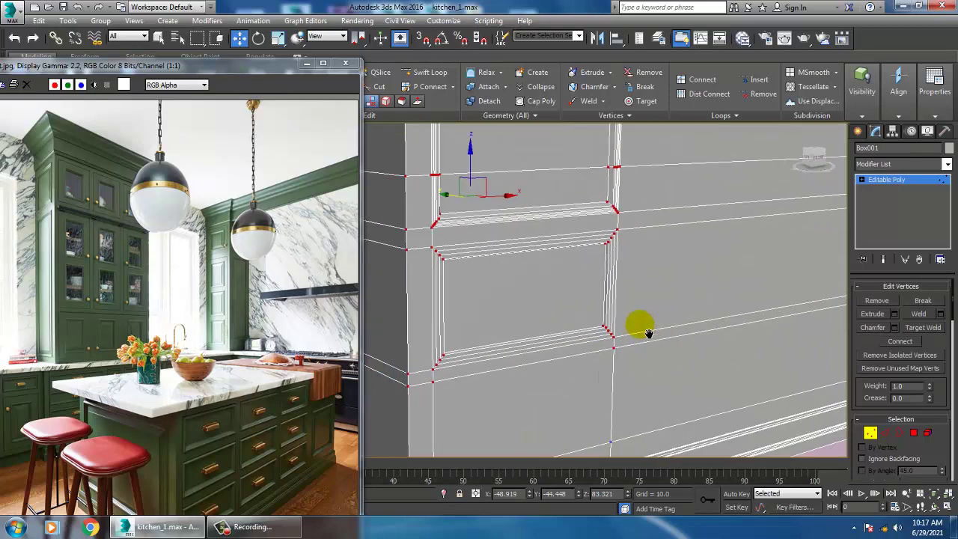
pyautogui.click(886, 434)
pyautogui.scroll(4, 481, 287)
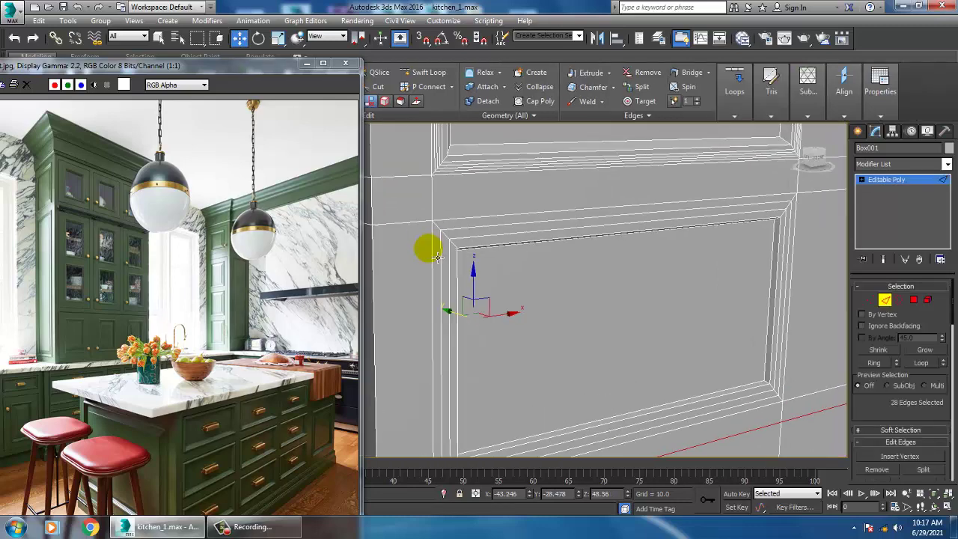
pyautogui.click(446, 235)
pyautogui.keyDown('ctrl'); pyautogui.click(454, 246); pyautogui.keyUp('ctrl')
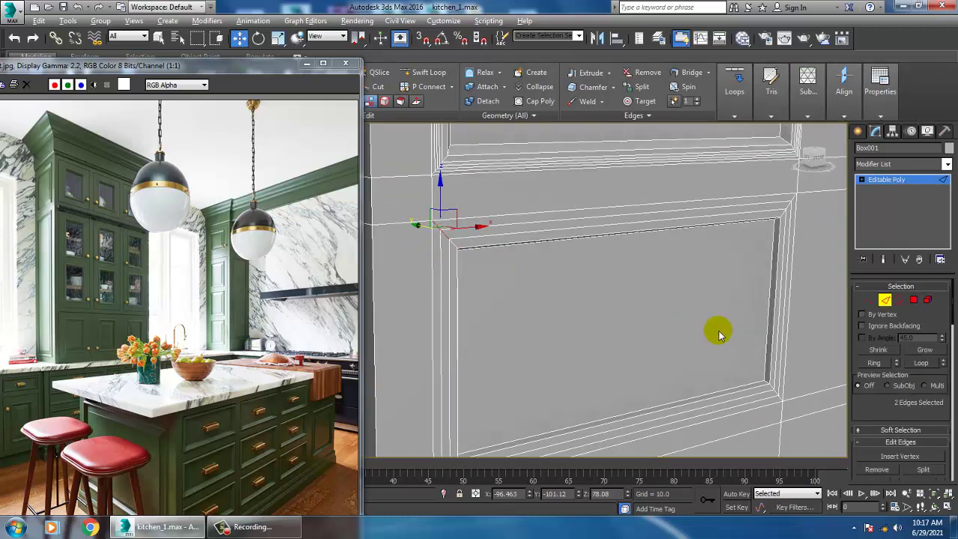
pyautogui.hotkey('alt', 'r')
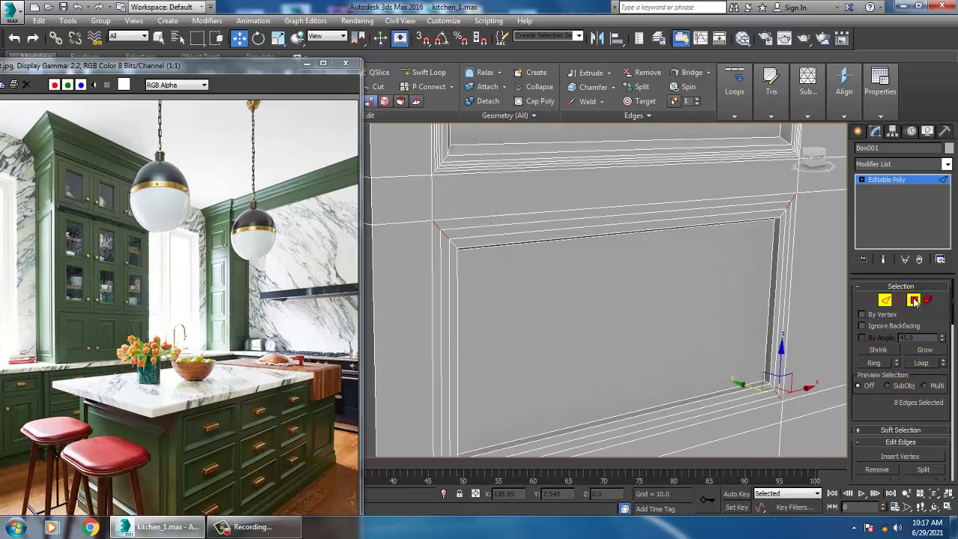
pyautogui.keyDown('ctrl'); pyautogui.click(914, 300); pyautogui.keyUp('ctrl')
# Step: Bevel the second drawer's selected frame bands outward with a height of 0.461 and an outline of -0.592
pyautogui.click(894, 330)
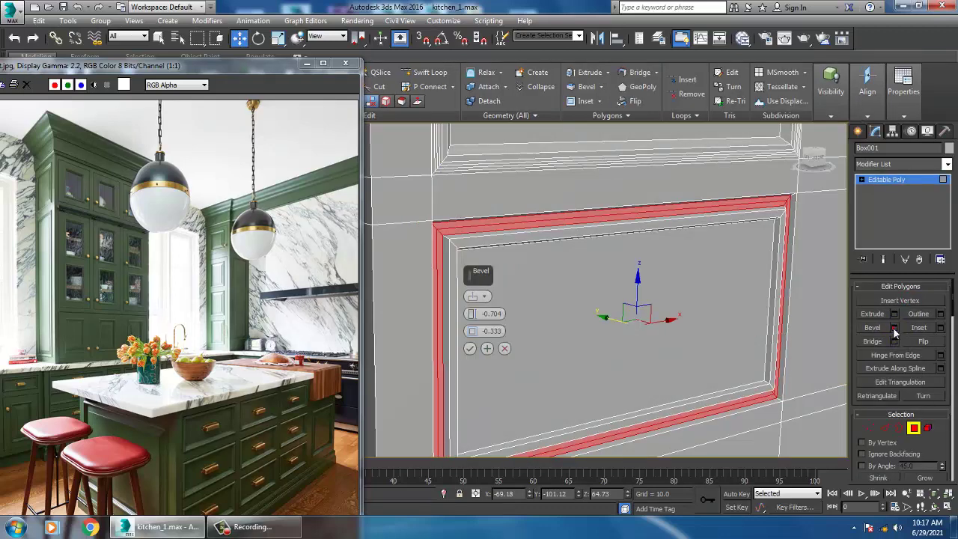
pyautogui.moveTo(470, 305); pyautogui.dragTo(471, 333)
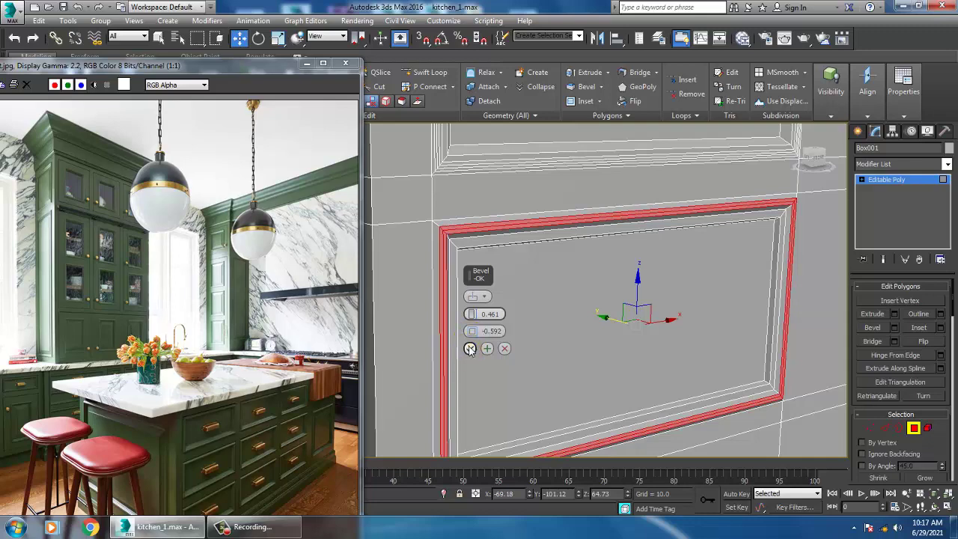
pyautogui.click(470, 346)
# Step: Nudge the second drawer's raised frame along Y by about -0.187 and leave polygon editing
pyautogui.scroll(-5, 555, 321)
pyautogui.keyDown('alt'); pyautogui.moveTo(555, 322); pyautogui.dragTo(610, 323, button='middle'); pyautogui.keyUp('alt')
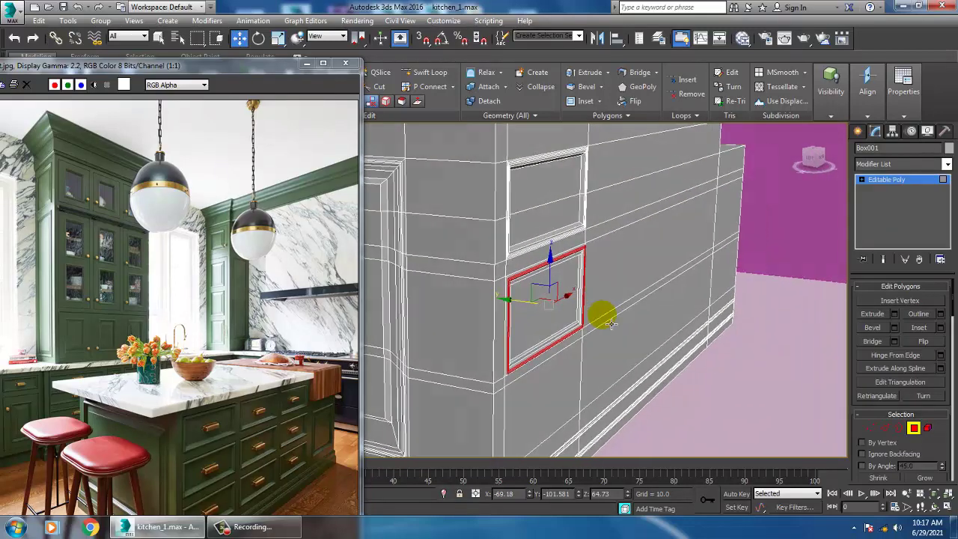
pyautogui.scroll(4, 590, 317)
pyautogui.keyDown('alt'); pyautogui.moveTo(479, 303); pyautogui.dragTo(506, 305, button='middle'); pyautogui.keyUp('alt')
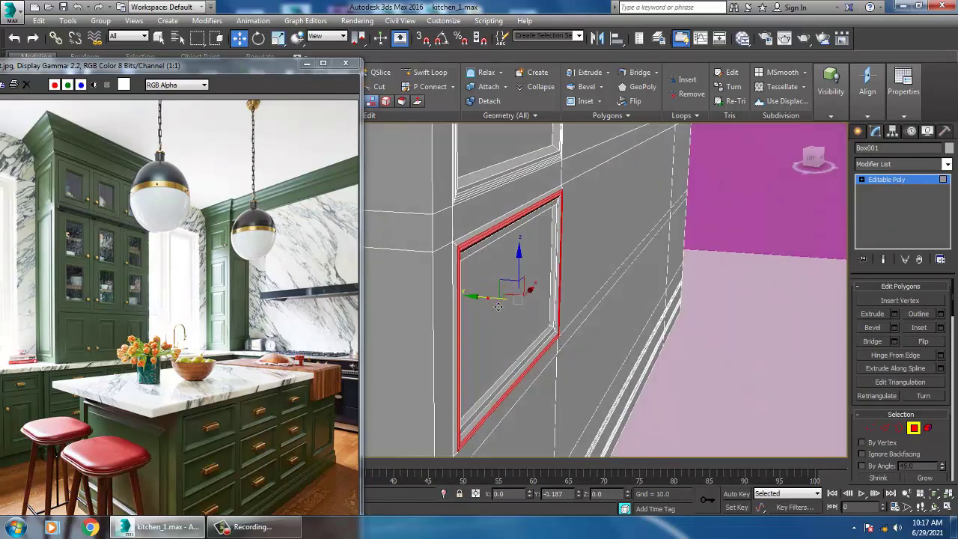
pyautogui.moveTo(498, 307); pyautogui.dragTo(500, 307)
pyautogui.click(911, 184)
# Step: Inset the blank polygon below the second drawer three times by 1.0 to form the third drawer's frame lines
pyautogui.keyDown('alt'); pyautogui.moveTo(674, 304); pyautogui.dragTo(673, 267, button='middle'); pyautogui.keyUp('alt')
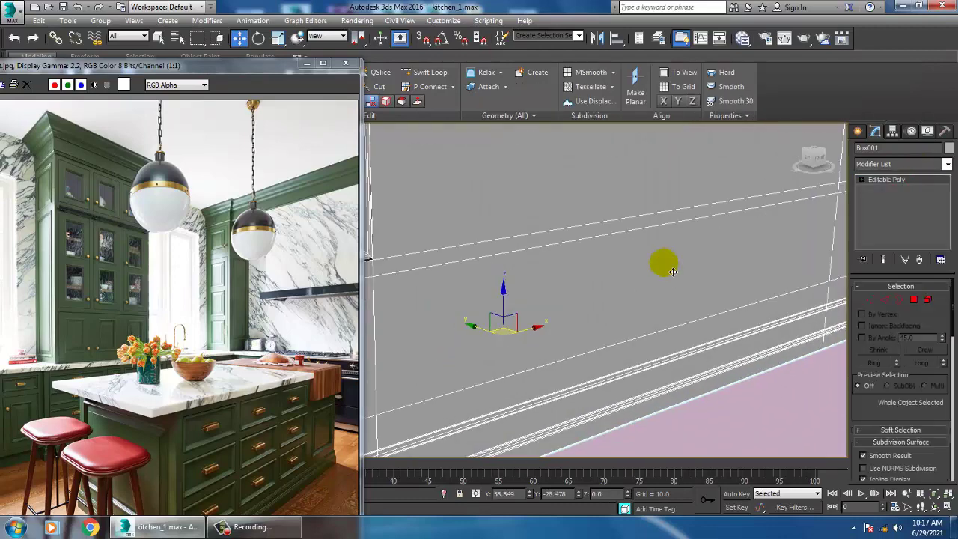
pyautogui.scroll(-3, 641, 287)
pyautogui.moveTo(608, 288); pyautogui.dragTo(748, 284, button='middle')
pyautogui.click(555, 313)
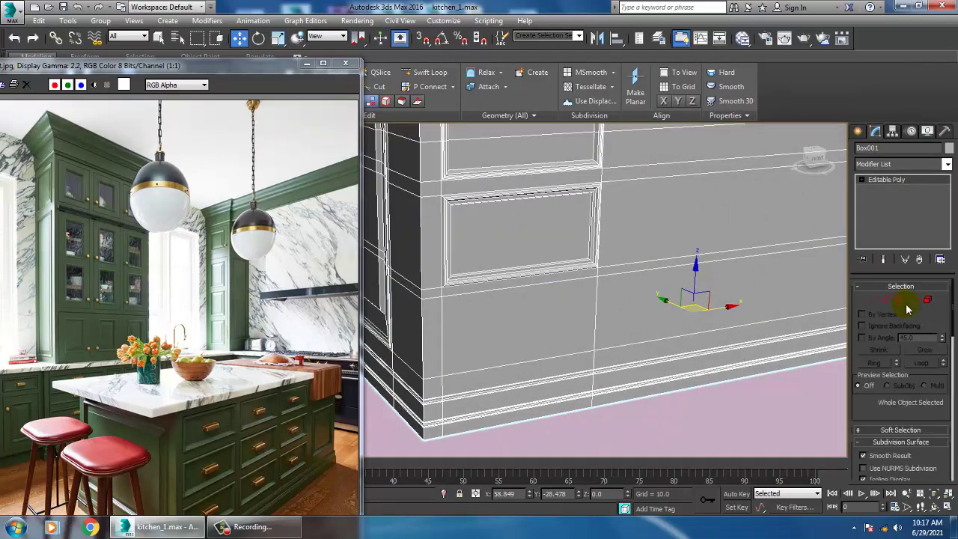
pyautogui.click(914, 300)
pyautogui.click(514, 324)
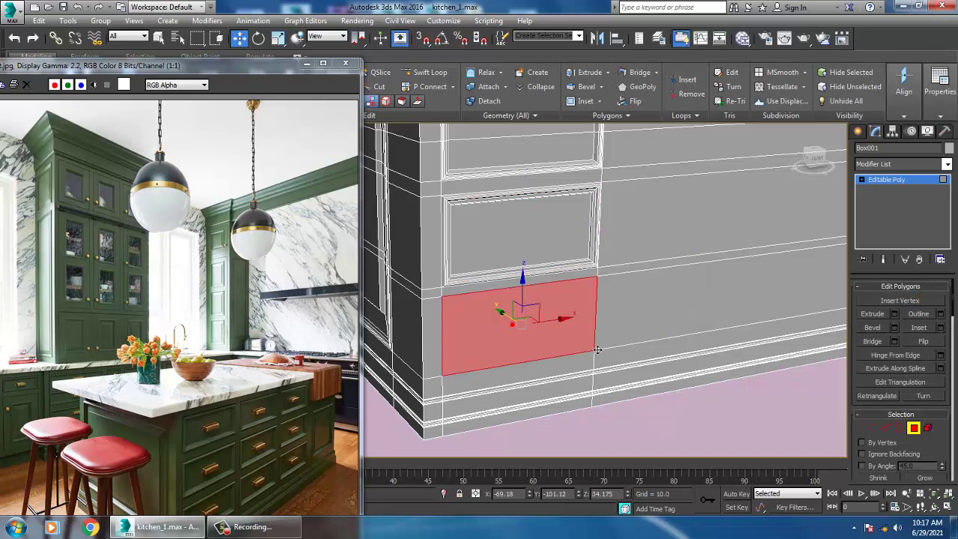
pyautogui.moveTo(514, 325)
pyautogui.keyDown('alt'); pyautogui.mouseDown(button='middle')
pyautogui.moveTo(599, 342)
pyautogui.moveTo(619, 319)
pyautogui.moveTo(628, 333)
pyautogui.mouseUp(button='middle'); pyautogui.keyUp('alt')
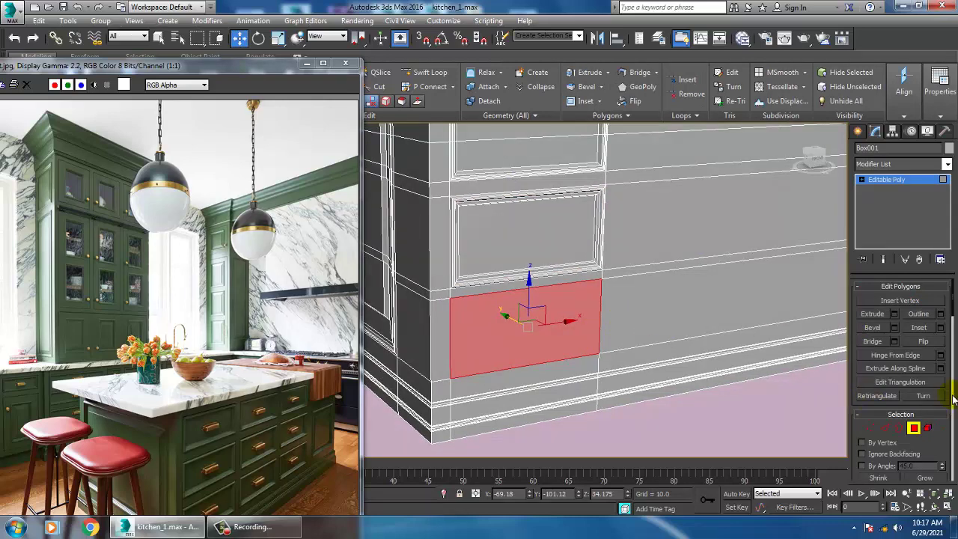
pyautogui.click(940, 327)
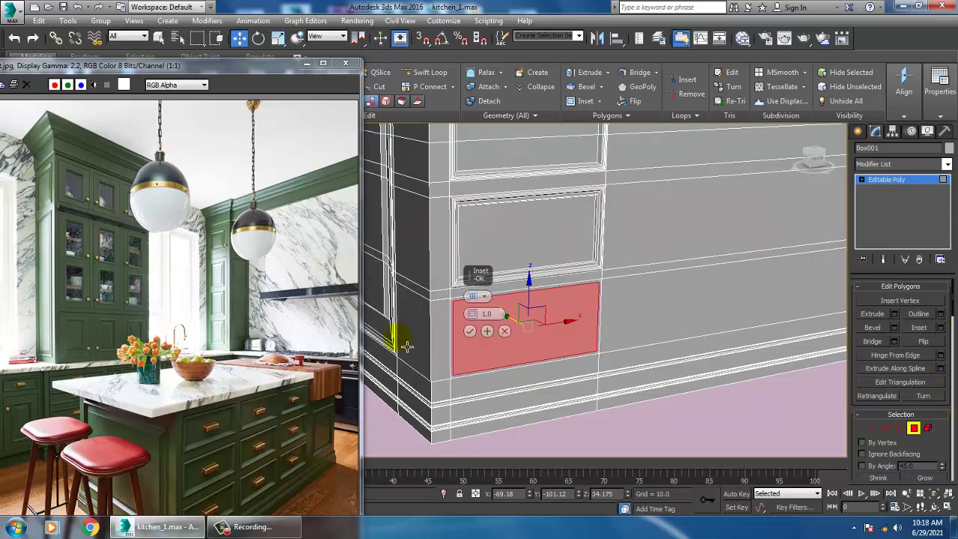
pyautogui.click(486, 331)
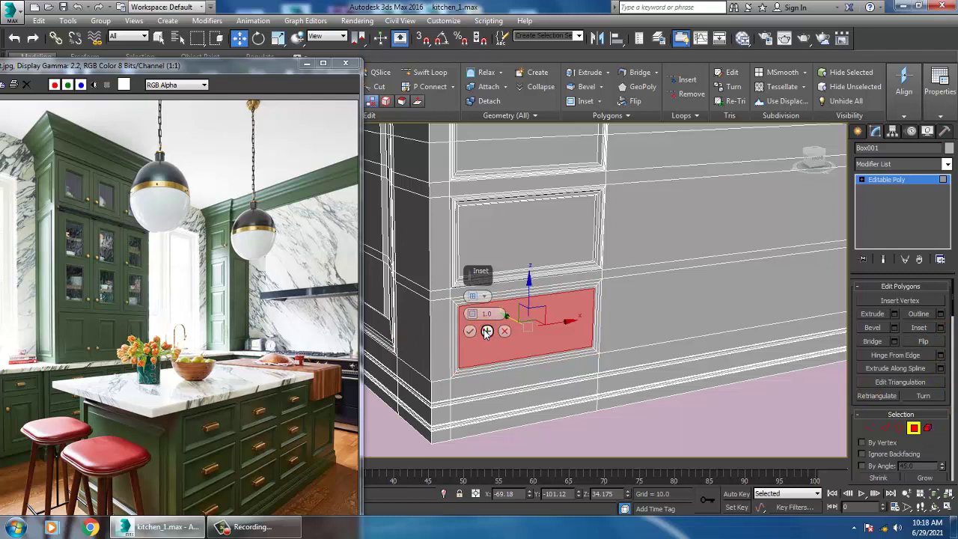
pyautogui.click(470, 331)
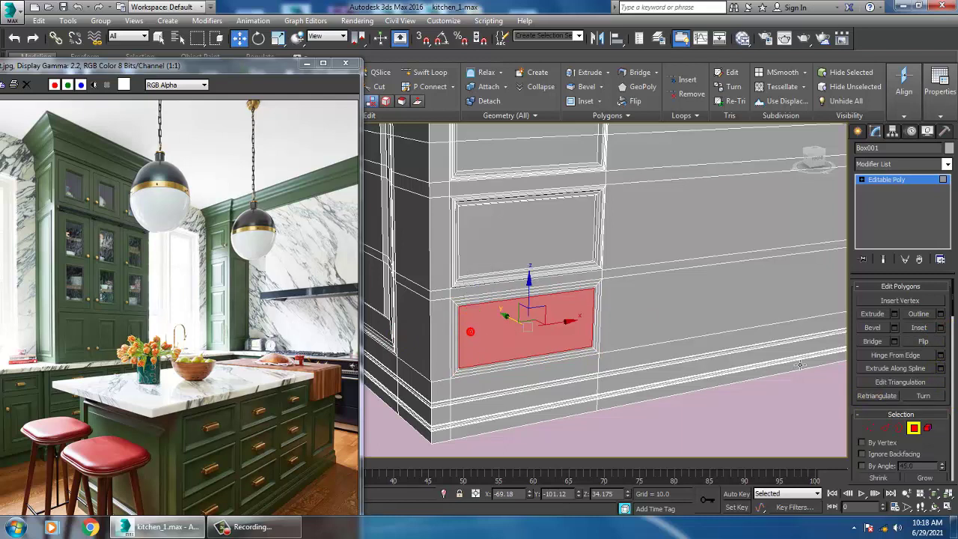
# Step: Bevel the third drawer's inner polygon inward with a height of -0.575 and an outline of -0.98
pyautogui.click(895, 330)
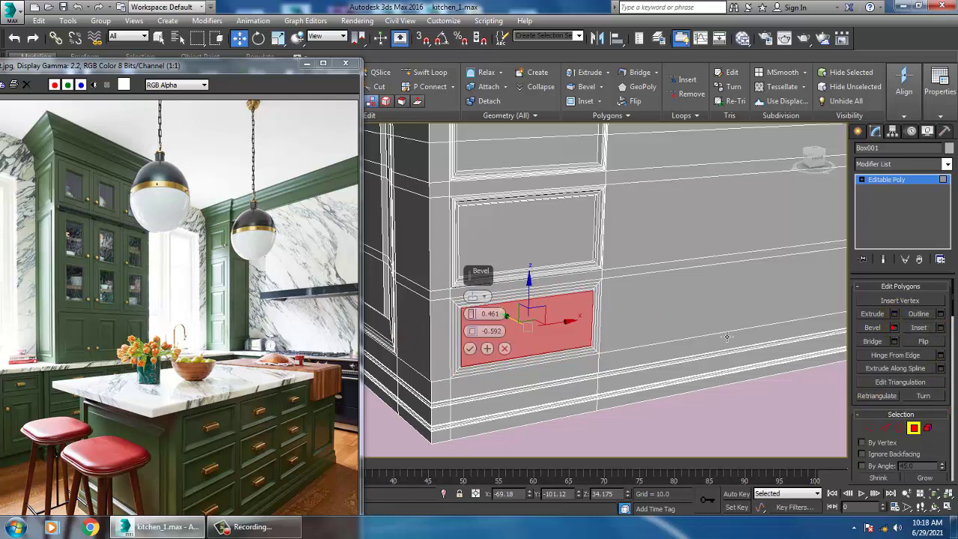
pyautogui.scroll(4, 606, 300)
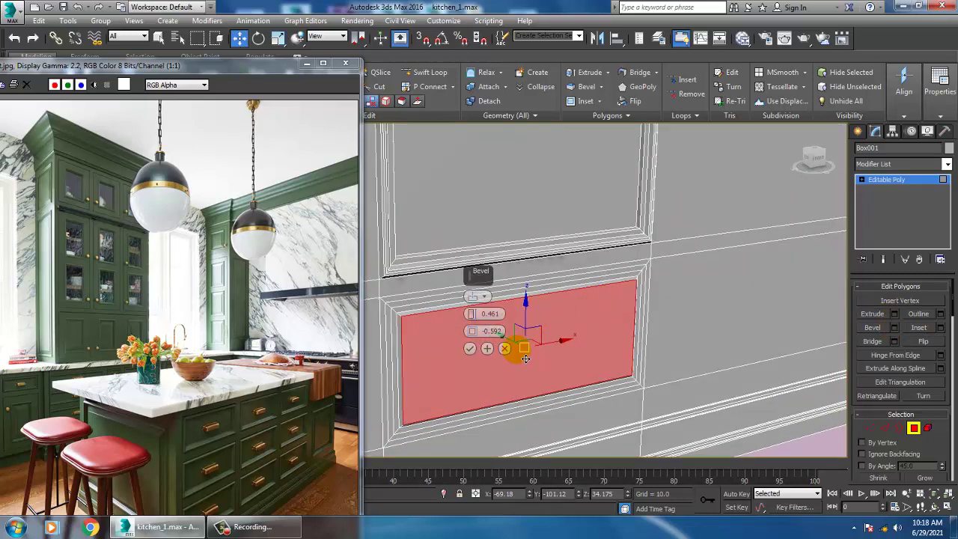
pyautogui.moveTo(474, 314); pyautogui.dragTo(476, 345)
pyautogui.click(470, 348)
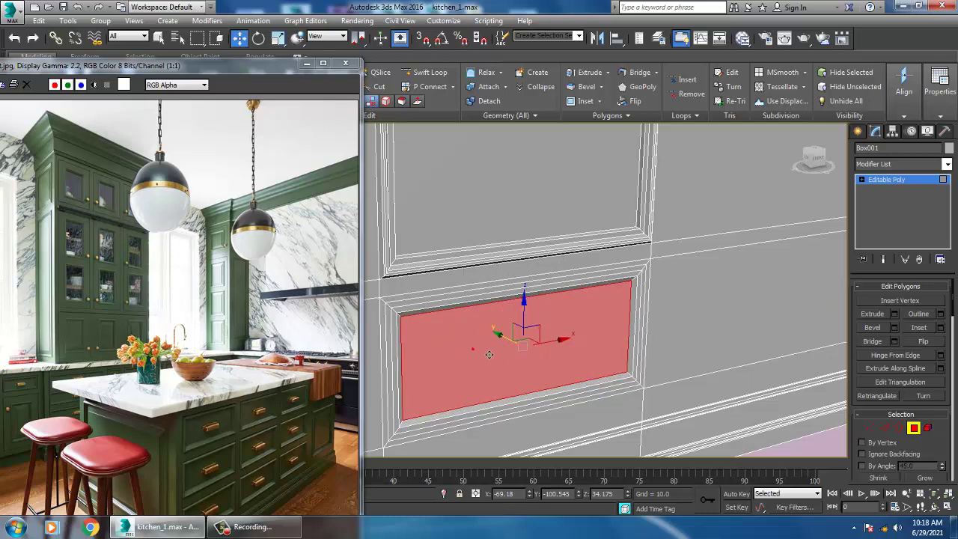
# Step: Select the third drawer's two outer frame bands as polygons, starting from two of their diagonal corner edges
pyautogui.scroll(5, 516, 329)
pyautogui.moveTo(526, 327); pyautogui.dragTo(601, 320, button='middle')
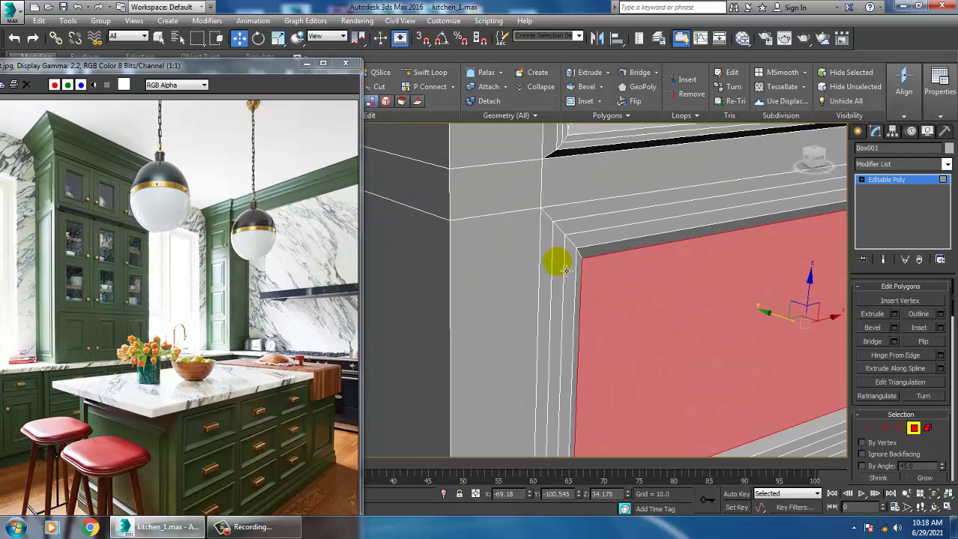
pyautogui.press('2')
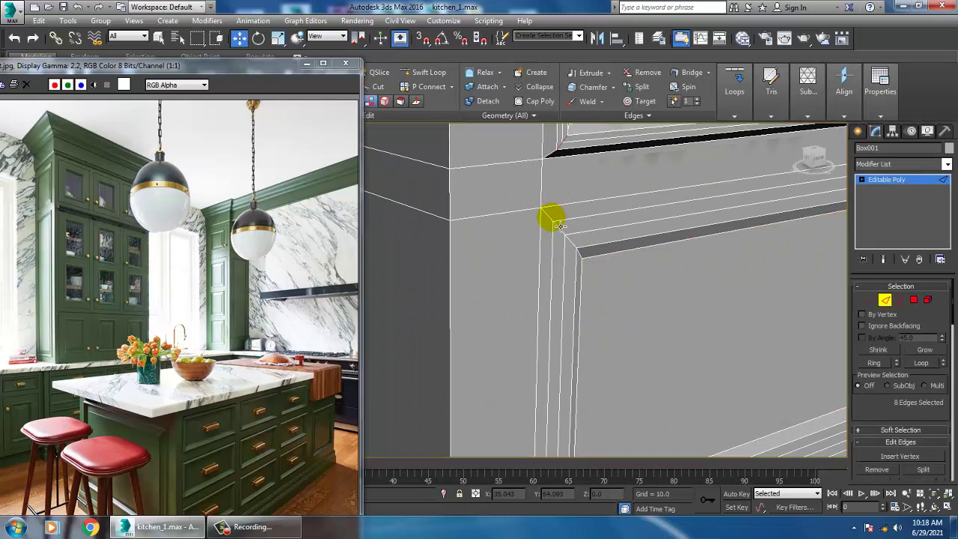
pyautogui.click(558, 223)
pyautogui.keyDown('ctrl'); pyautogui.click(569, 238); pyautogui.keyUp('ctrl')
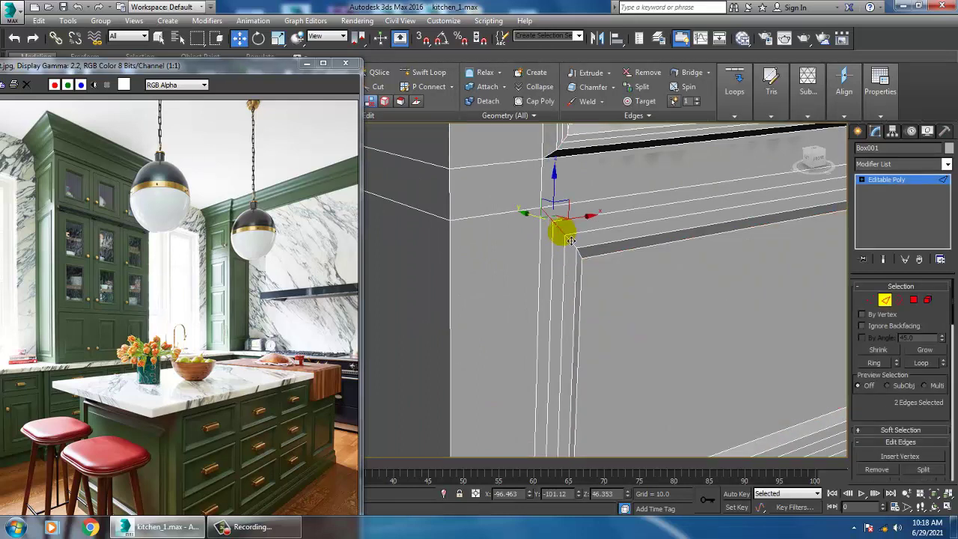
pyautogui.hotkey('alt', 'r')
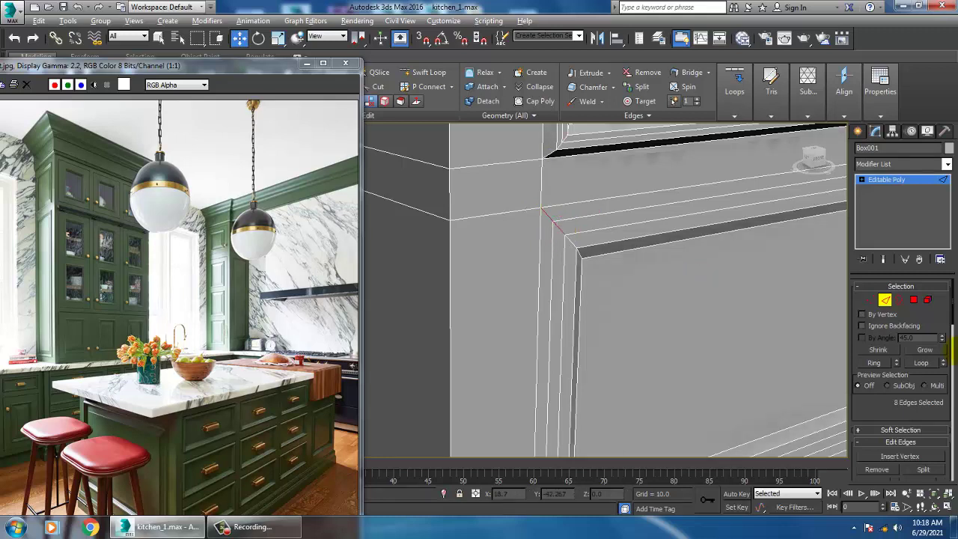
pyautogui.click(913, 301)
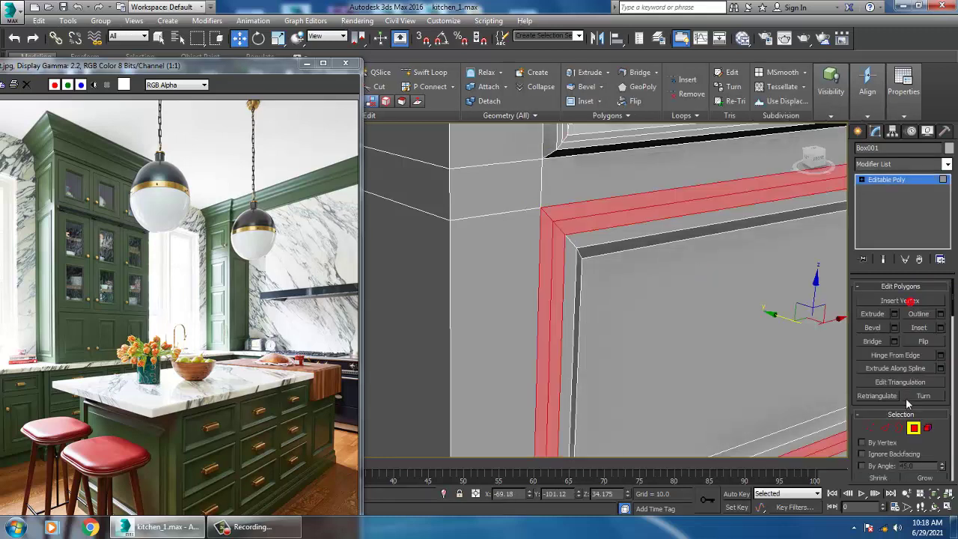
# Step: Bevel the third drawer's selected frame bands outward with a height of 1.237 and an outline of -0.462
pyautogui.click(894, 328)
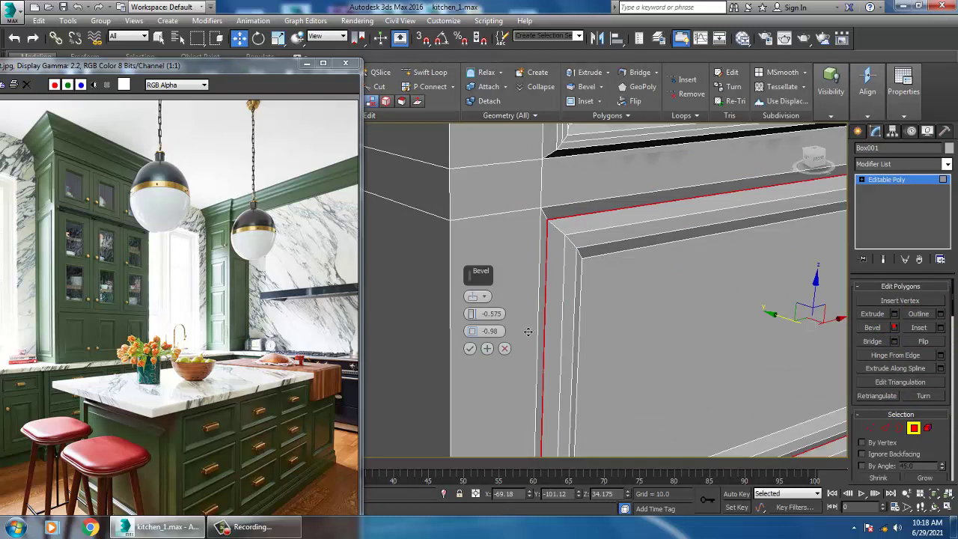
pyautogui.moveTo(472, 315); pyautogui.dragTo(470, 334)
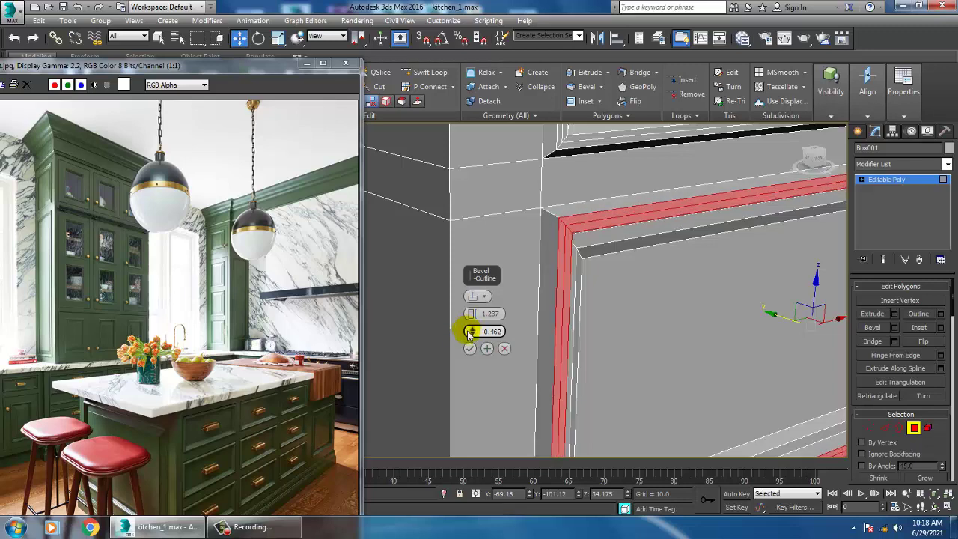
pyautogui.click(470, 348)
# Step: Shift the third drawer's raised frame back toward the cabinet along Y by about 0.656
pyautogui.scroll(-5, 615, 346)
pyautogui.keyDown('alt'); pyautogui.moveTo(620, 357); pyautogui.dragTo(653, 347, button='middle'); pyautogui.keyUp('alt')
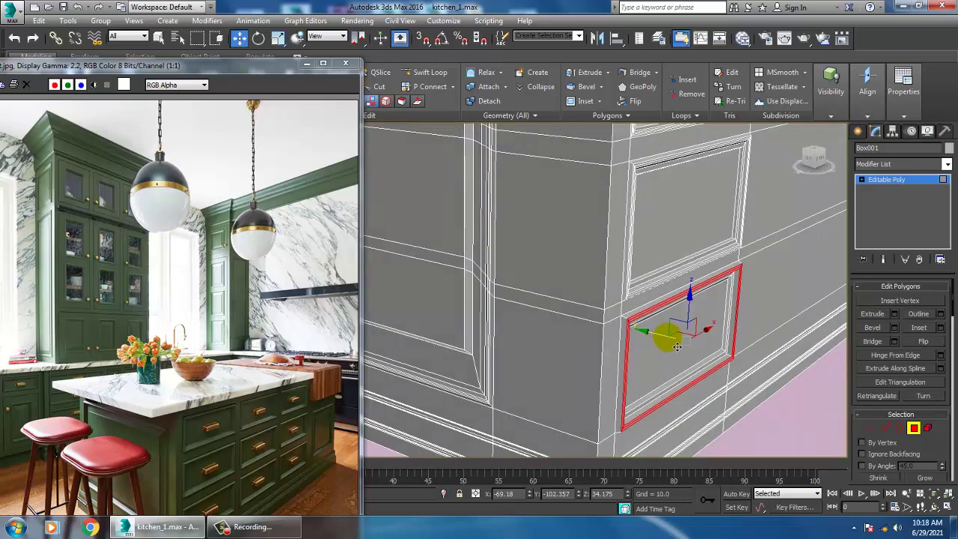
pyautogui.moveTo(668, 343); pyautogui.dragTo(666, 342)
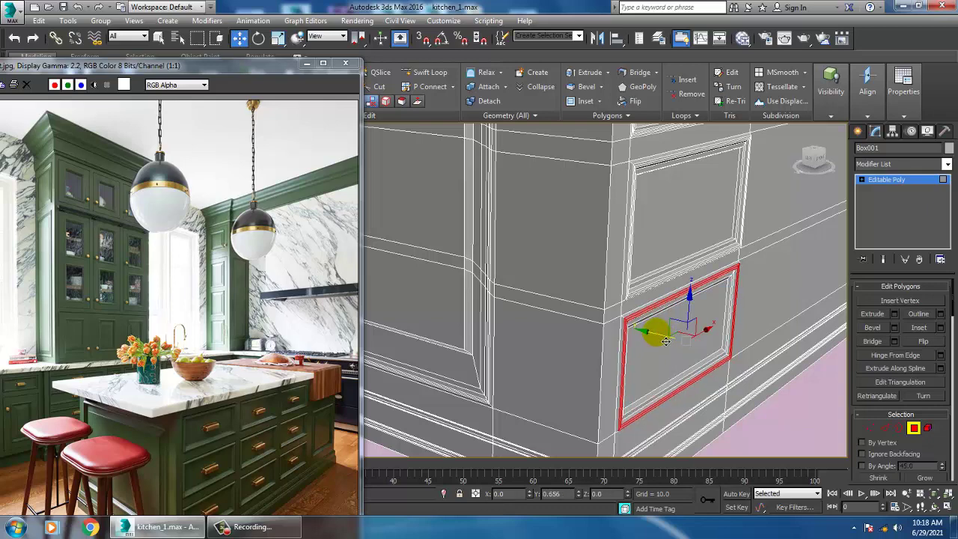
# Step: Select all vertices along the right side of the drawer stack and move them slightly to the right along X
pyautogui.keyDown('alt'); pyautogui.moveTo(652, 336); pyautogui.dragTo(577, 331, button='middle'); pyautogui.keyUp('alt')
pyautogui.press('1')
pyautogui.moveTo(455, 189); pyautogui.dragTo(535, 438)
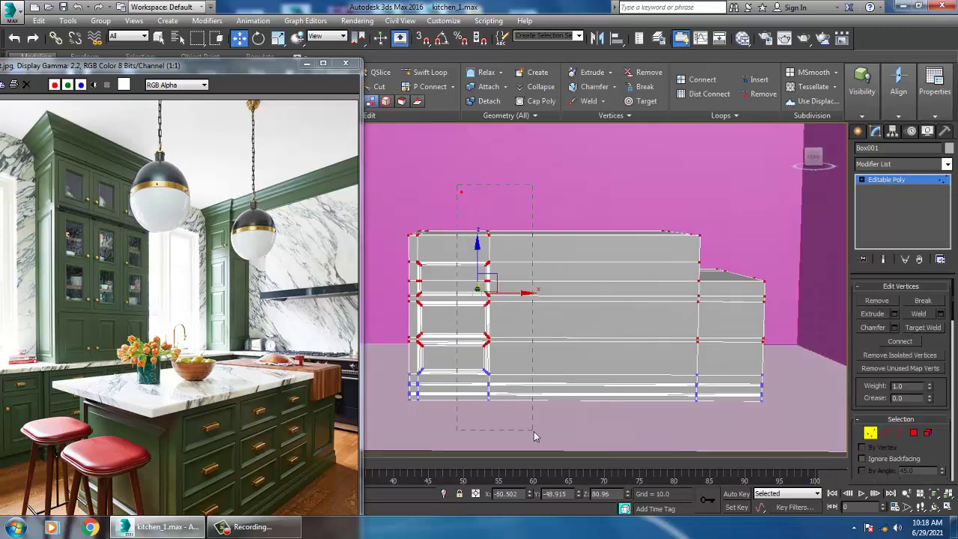
pyautogui.moveTo(522, 328)
pyautogui.mouseDown()
pyautogui.moveTo(538, 344)
pyautogui.moveTo(528, 335)
pyautogui.mouseUp()
# Step: Add four vertical edge loops with Swift Loop across the cabinet front to mark out the remaining drawer columns and their dividers
pyautogui.click(430, 72)
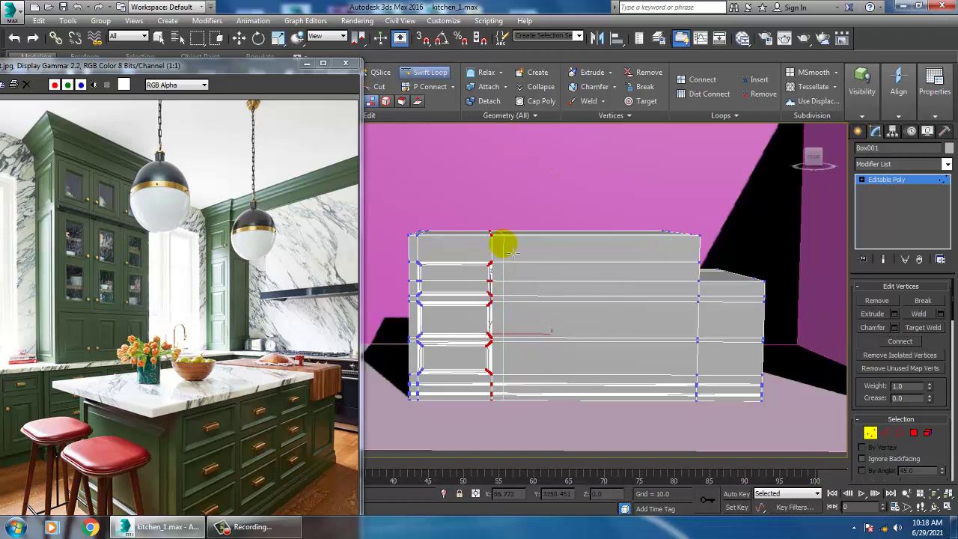
pyautogui.click(503, 244)
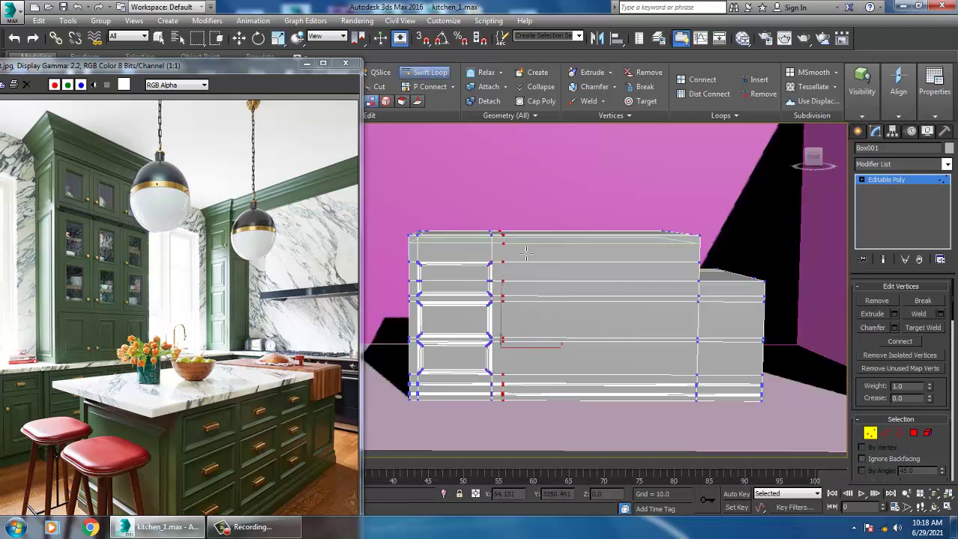
pyautogui.click(597, 247)
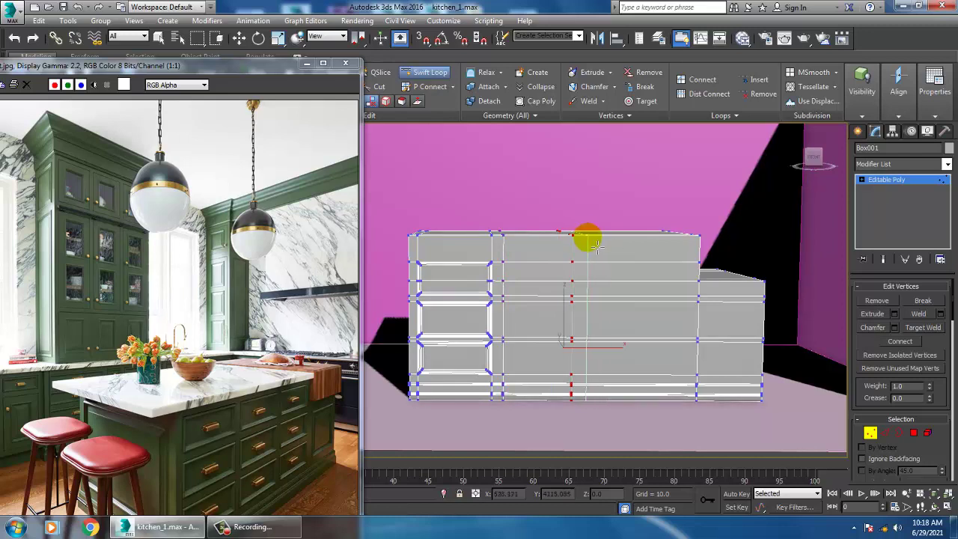
pyautogui.click(594, 247)
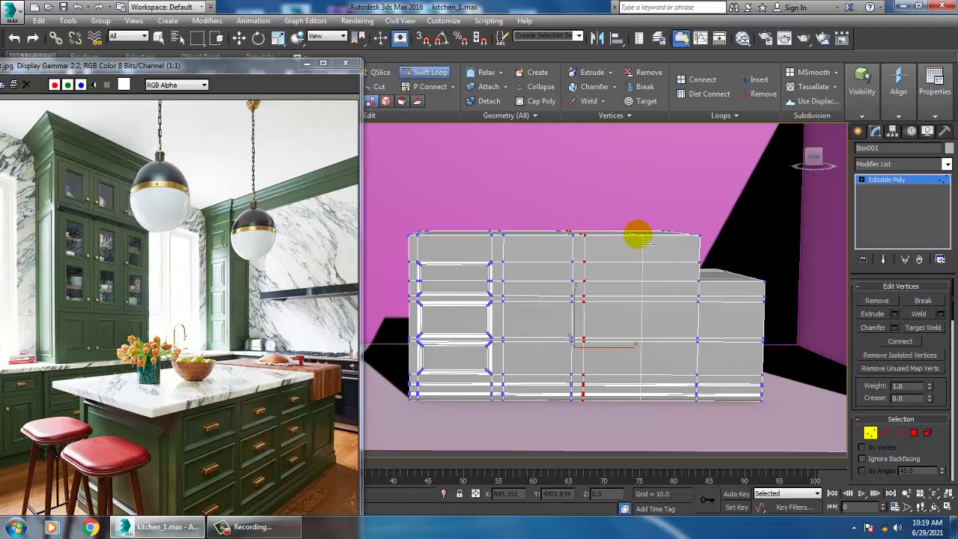
pyautogui.click(648, 244)
pyautogui.keyDown('alt'); pyautogui.moveTo(650, 247); pyautogui.dragTo(603, 283, button='middle'); pyautogui.keyUp('alt')
# Step: In the front view, move the rightmost new edge loop's vertices right to an X of about 87.4
pyautogui.press('w')
pyautogui.hotkey('alt', 'w')
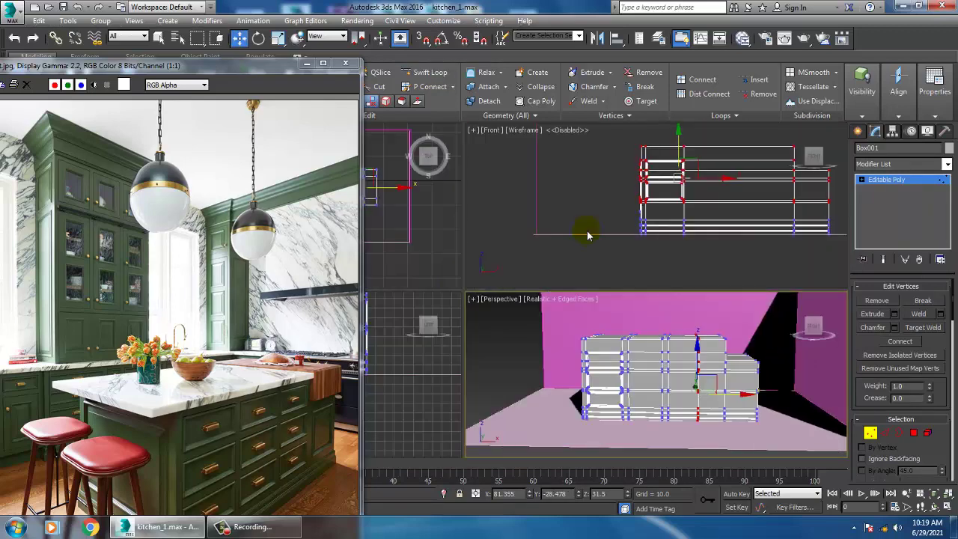
pyautogui.hotkey('alt', 'w')
pyautogui.moveTo(549, 232); pyautogui.dragTo(569, 227, button='middle')
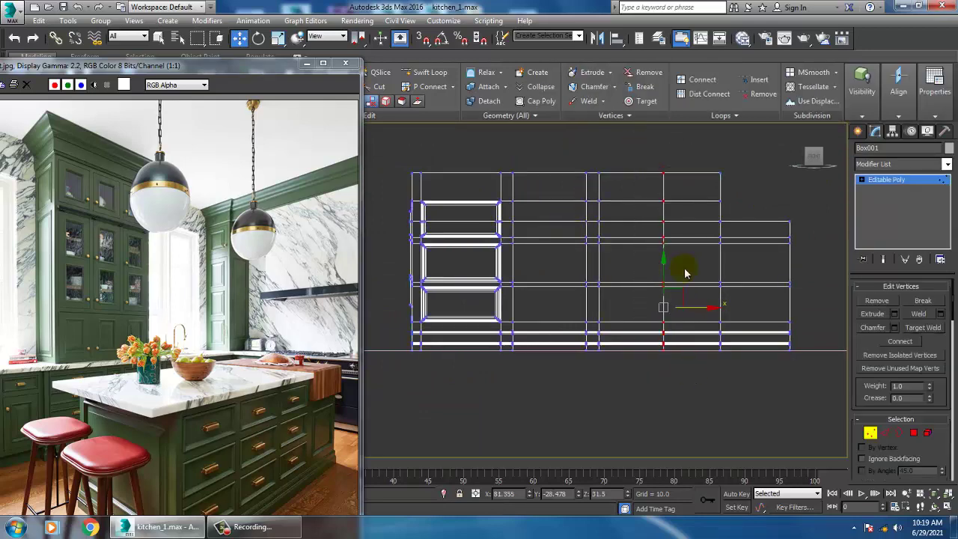
pyautogui.moveTo(701, 318); pyautogui.dragTo(712, 317)
pyautogui.hotkey('alt', 'w')
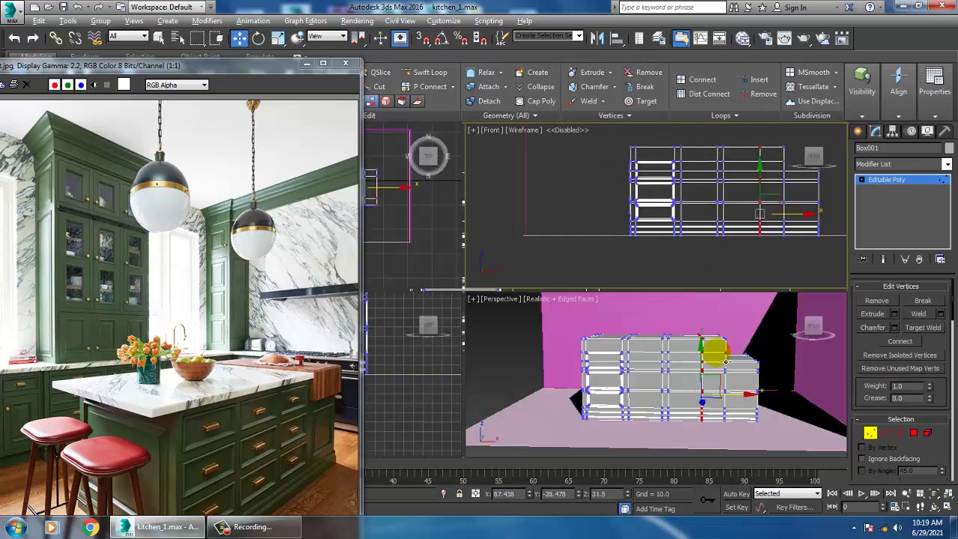
# Step: Select the upper drawer-front polygons in the second and third columns, including both faces of each split panel
pyautogui.middleClick(712, 408)
pyautogui.hotkey('alt', 'w')
pyautogui.keyDown('alt'); pyautogui.moveTo(654, 320); pyautogui.dragTo(741, 313, button='middle'); pyautogui.keyUp('alt')
pyautogui.scroll(3, 648, 312)
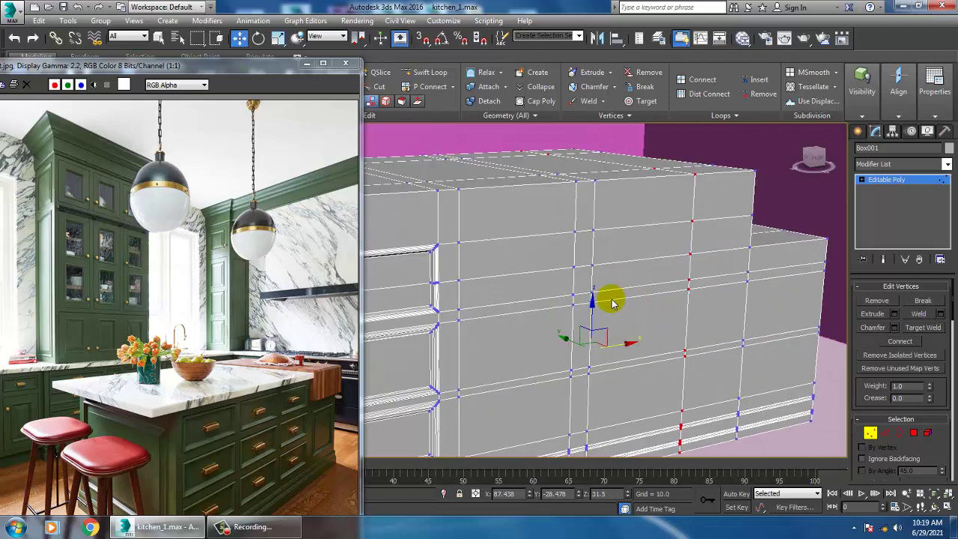
pyautogui.moveTo(569, 300); pyautogui.dragTo(694, 303, button='middle')
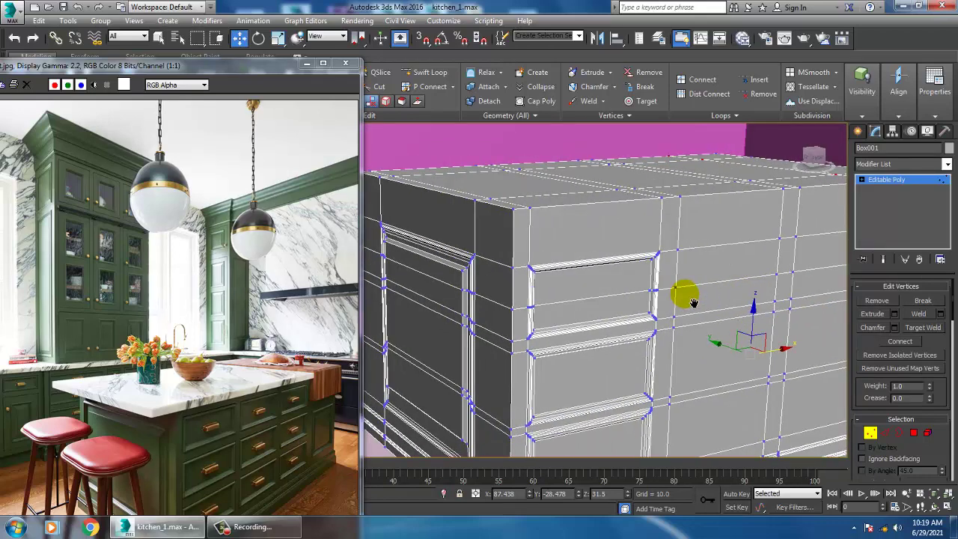
pyautogui.click(914, 433)
pyautogui.scroll(5, 603, 285)
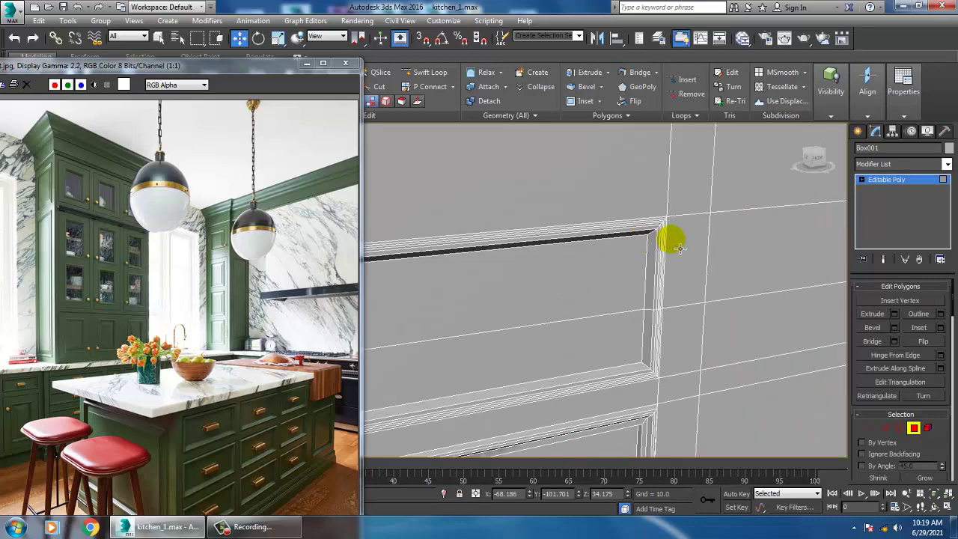
pyautogui.moveTo(667, 235); pyautogui.dragTo(590, 244, button='middle')
pyautogui.click(631, 270)
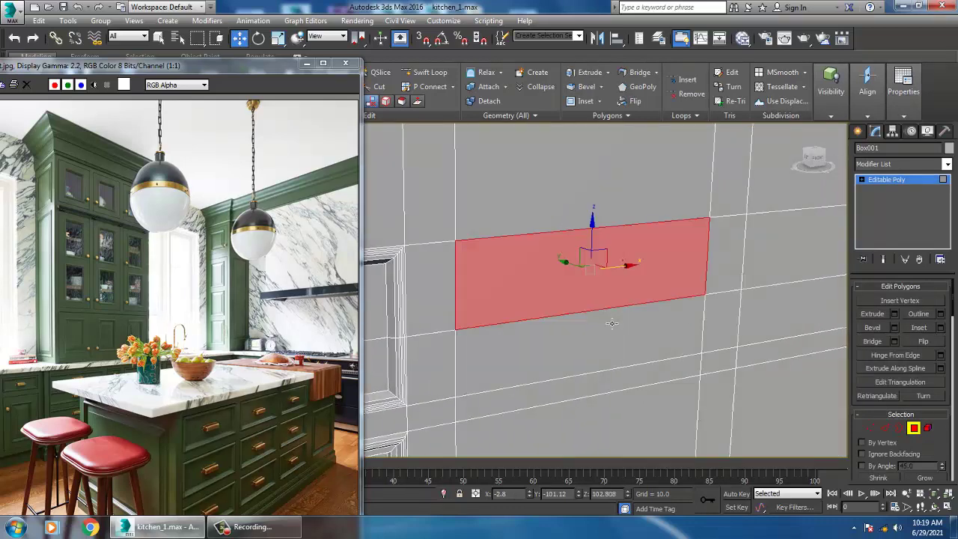
pyautogui.keyDown('ctrl'); pyautogui.click(609, 329); pyautogui.keyUp('ctrl')
pyautogui.moveTo(680, 322); pyautogui.dragTo(646, 255, button='middle')
pyautogui.keyDown('ctrl'); pyautogui.click(554, 252); pyautogui.keyUp('ctrl')
pyautogui.keyDown('ctrl'); pyautogui.click(541, 293); pyautogui.keyUp('ctrl')
# Step: Add the middle and lower drawer fronts of both columns to the selection and inset all six panels three times by 1.0
pyautogui.scroll(-4, 534, 301)
pyautogui.keyDown('ctrl'); pyautogui.click(567, 301); pyautogui.keyUp('ctrl')
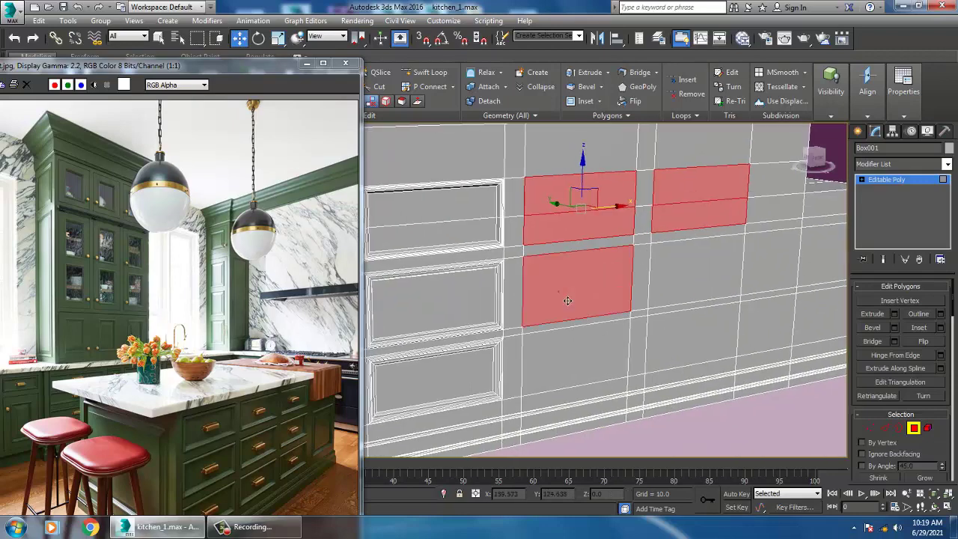
pyautogui.keyDown('ctrl'); pyautogui.click(727, 294); pyautogui.keyUp('ctrl')
pyautogui.keyDown('ctrl'); pyautogui.click(572, 374); pyautogui.keyUp('ctrl')
pyautogui.keyDown('ctrl'); pyautogui.click(721, 354); pyautogui.keyUp('ctrl')
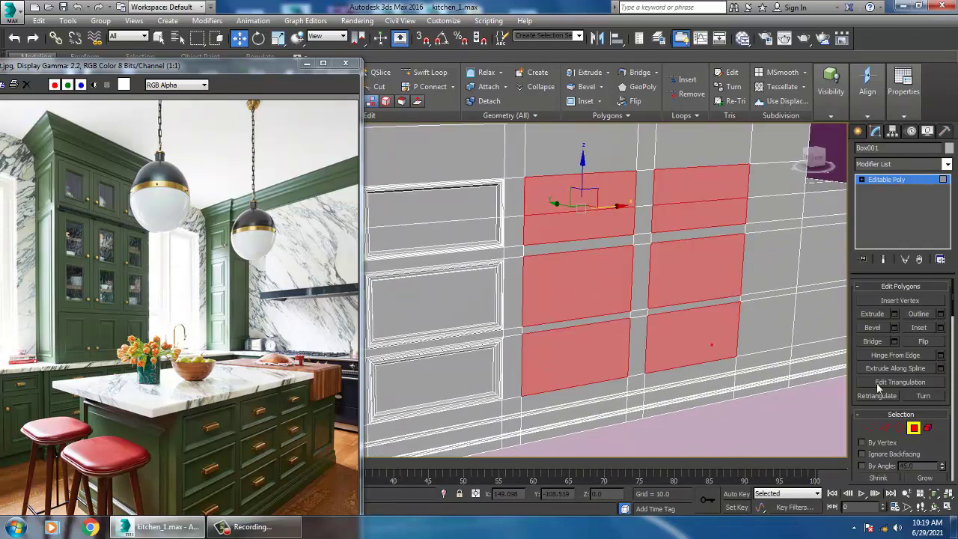
pyautogui.click(942, 329)
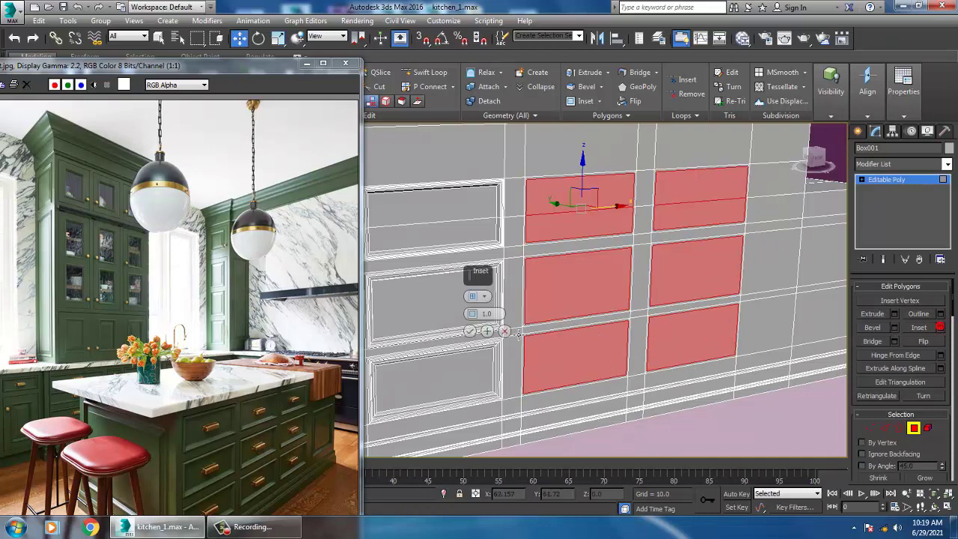
pyautogui.click(487, 331)
pyautogui.click(487, 330)
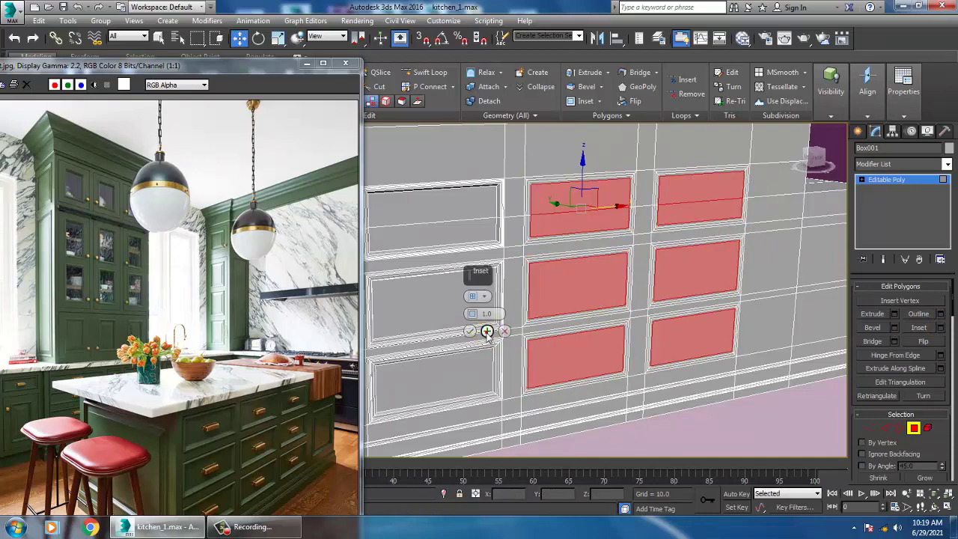
pyautogui.click(470, 332)
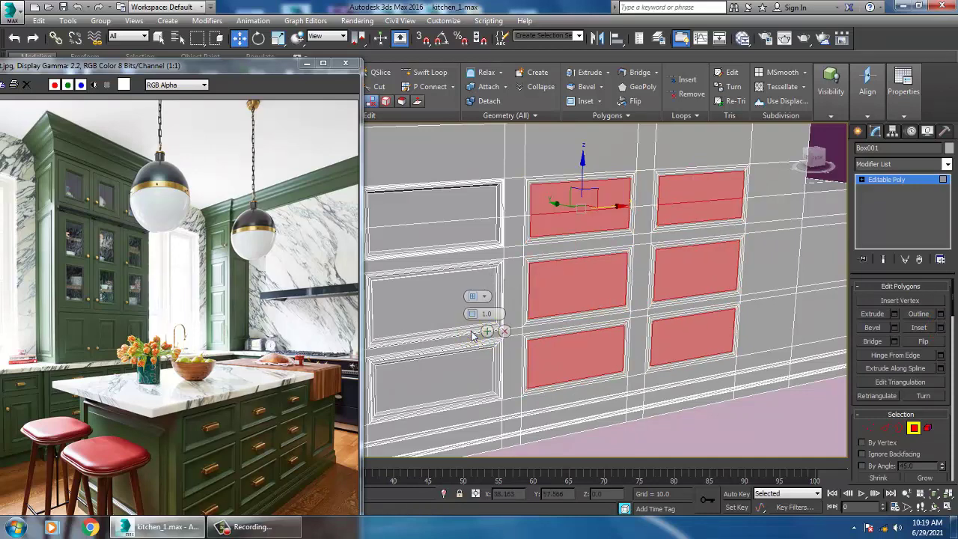
# Step: Bevel the six inner drawer panels into the cabinet with a height of -0.834 and a small negative outline
pyautogui.scroll(10, 572, 224)
pyautogui.scroll(-8, 562, 236)
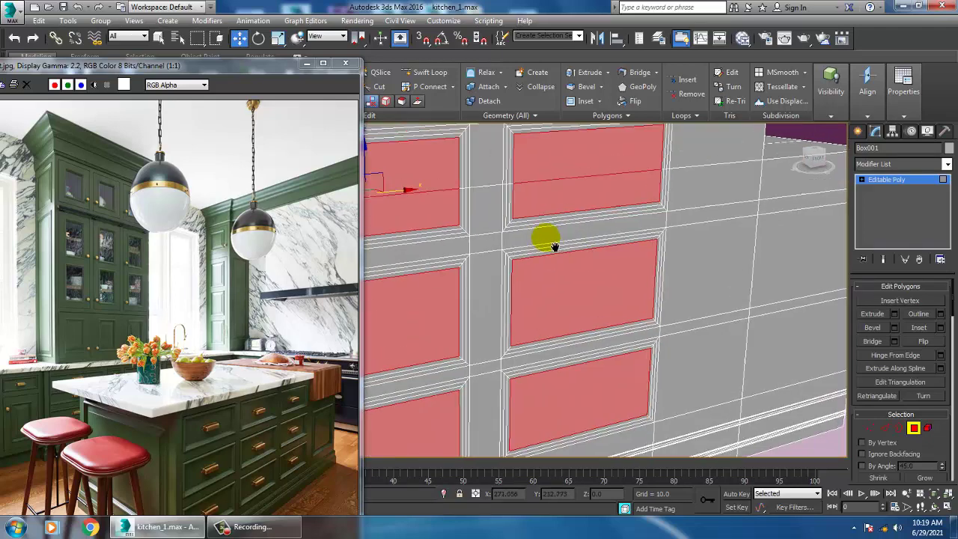
pyautogui.moveTo(555, 248); pyautogui.dragTo(659, 301, button='middle')
pyautogui.scroll(3, 528, 271)
pyautogui.moveTo(503, 260); pyautogui.dragTo(617, 274, button='middle')
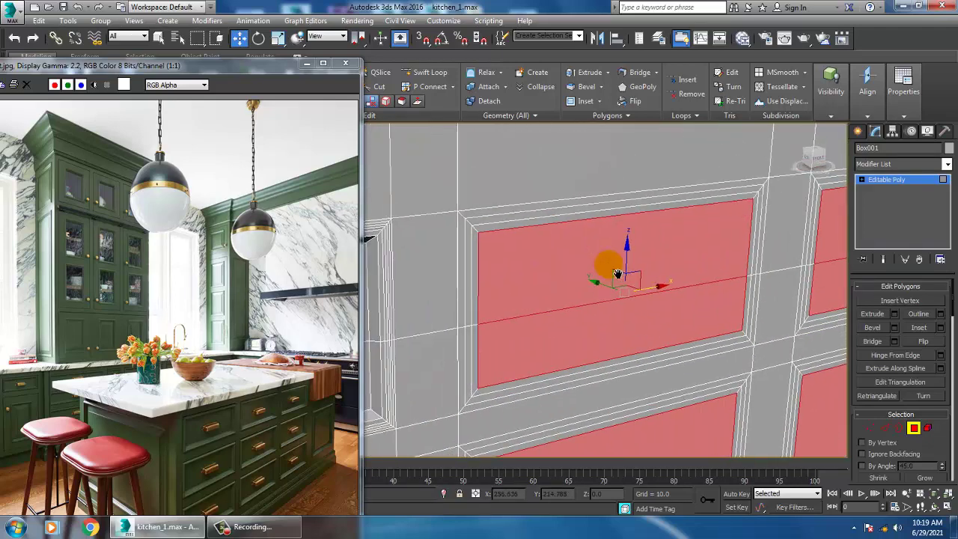
pyautogui.click(895, 328)
pyautogui.moveTo(471, 315); pyautogui.dragTo(481, 335)
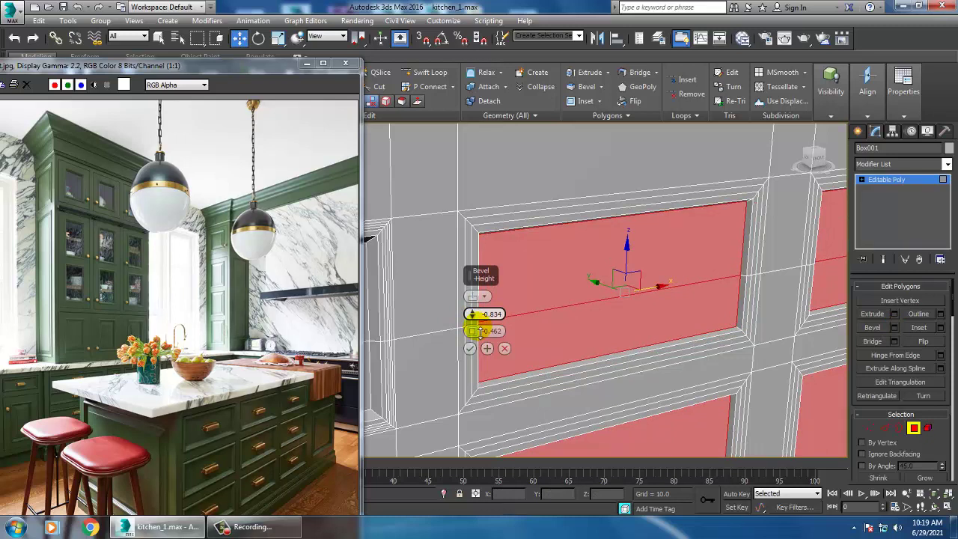
pyautogui.moveTo(472, 333); pyautogui.dragTo(472, 331)
pyautogui.click(470, 348)
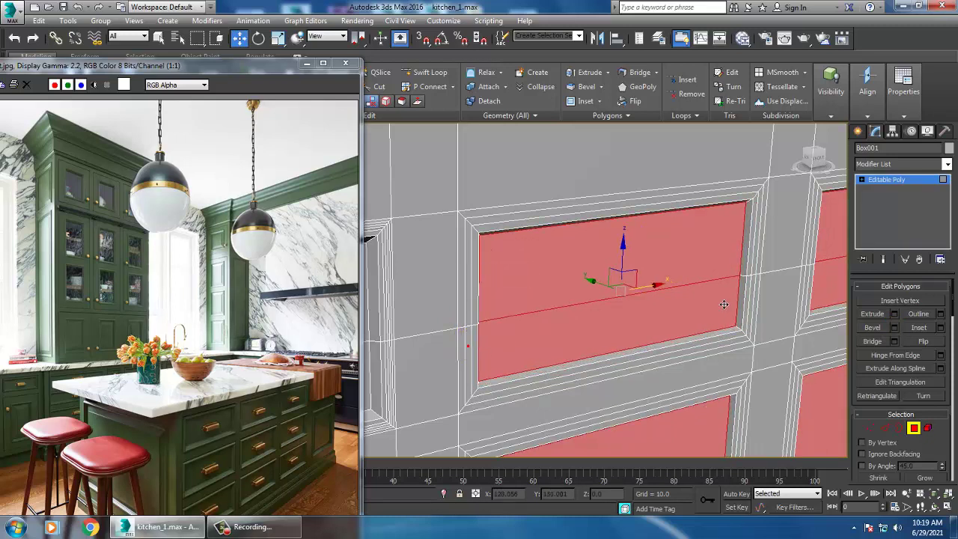
# Step: Select the two outer diagonal corner edges on the frames of the upper drawers in the second and third columns
pyautogui.click(884, 428)
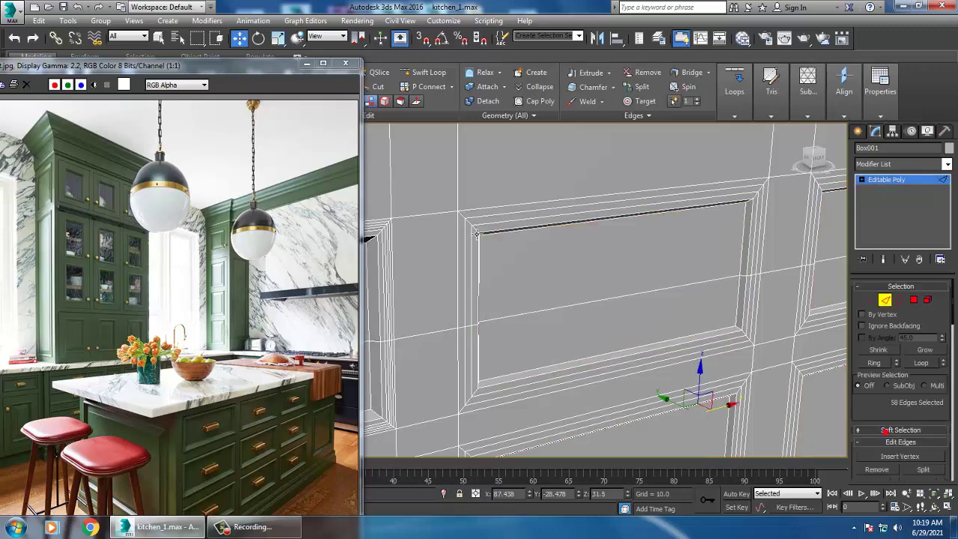
pyautogui.click(479, 233)
pyautogui.keyDown('ctrl'); pyautogui.click(477, 232); pyautogui.keyUp('ctrl')
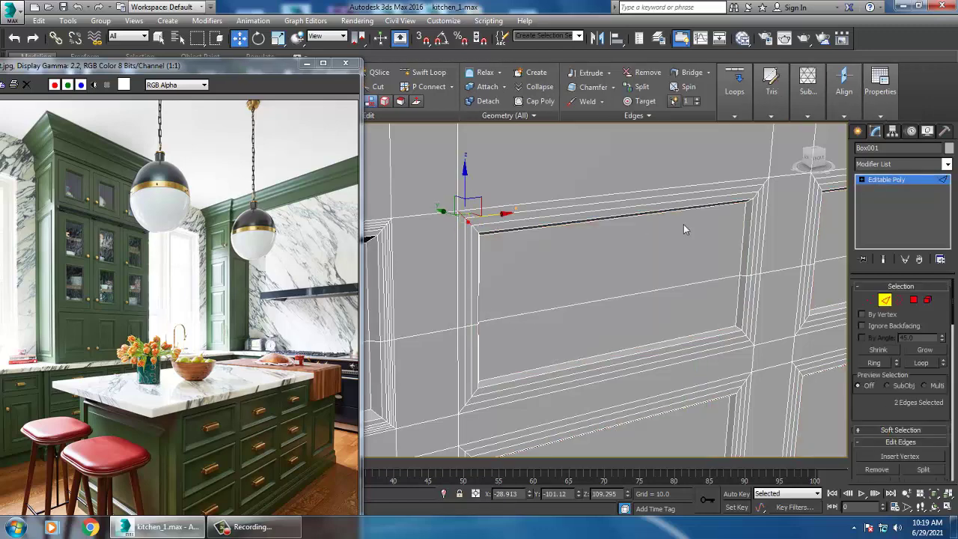
pyautogui.moveTo(686, 229)
pyautogui.mouseDown(button='middle')
pyautogui.moveTo(621, 257)
pyautogui.moveTo(676, 236)
pyautogui.mouseUp(button='middle')
pyautogui.scroll(3, 620, 257)
pyautogui.scroll(2, 651, 222)
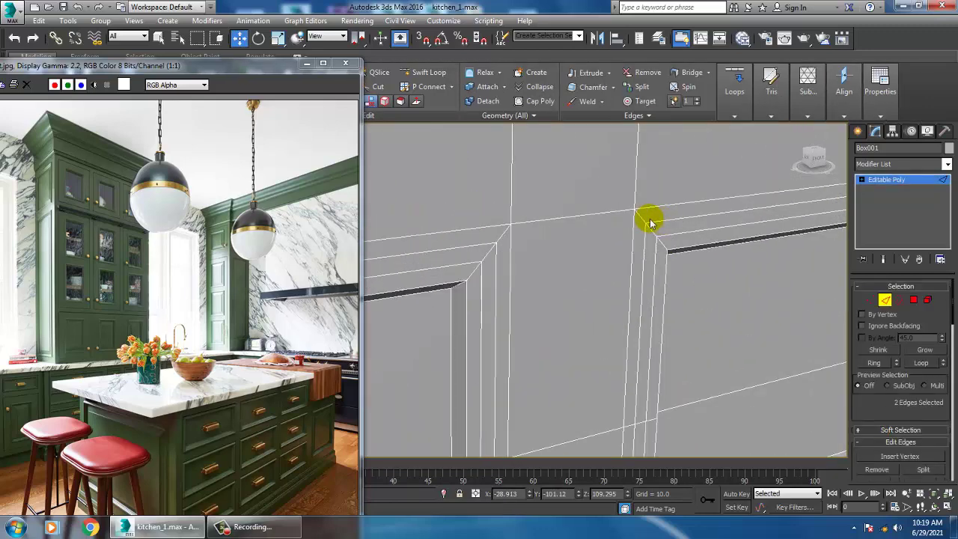
pyautogui.keyDown('ctrl'); pyautogui.click(641, 218); pyautogui.keyUp('ctrl')
pyautogui.keyDown('ctrl'); pyautogui.click(653, 231); pyautogui.keyUp('ctrl')
# Step: Add the two outer diagonal corner edges of the remaining four middle and lower drawer frames to the edge selection
pyautogui.moveTo(685, 378); pyautogui.dragTo(628, 161, button='middle')
pyautogui.moveTo(611, 363); pyautogui.dragTo(571, 286, button='middle')
pyautogui.keyDown('ctrl'); pyautogui.click(563, 337); pyautogui.keyUp('ctrl')
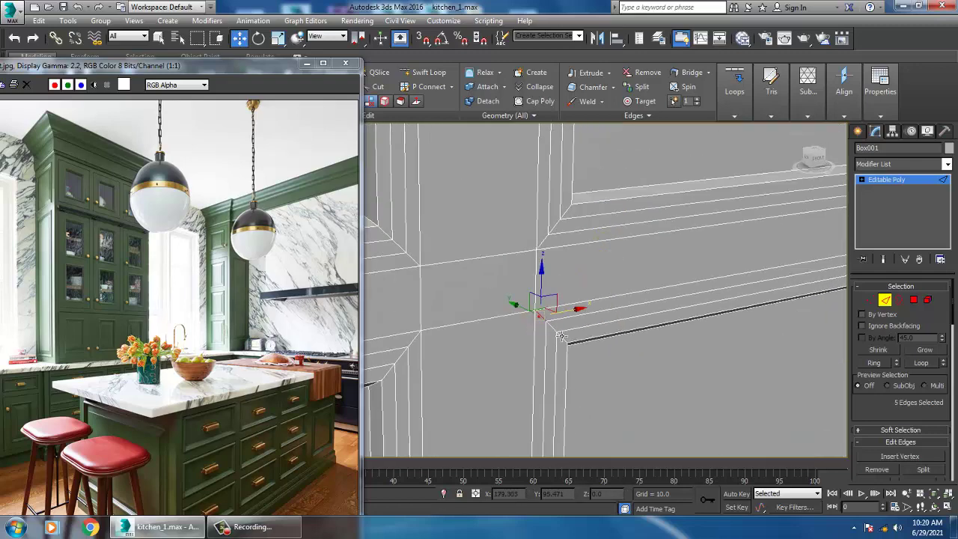
pyautogui.moveTo(651, 353)
pyautogui.mouseDown(button='middle')
pyautogui.moveTo(637, 328)
pyautogui.moveTo(608, 383)
pyautogui.moveTo(594, 301)
pyautogui.moveTo(554, 291)
pyautogui.moveTo(696, 234)
pyautogui.moveTo(655, 266)
pyautogui.moveTo(636, 310)
pyautogui.moveTo(567, 268)
pyautogui.moveTo(456, 293)
pyautogui.mouseUp(button='middle')
pyautogui.keyDown('ctrl'); pyautogui.click(549, 276); pyautogui.keyUp('ctrl')
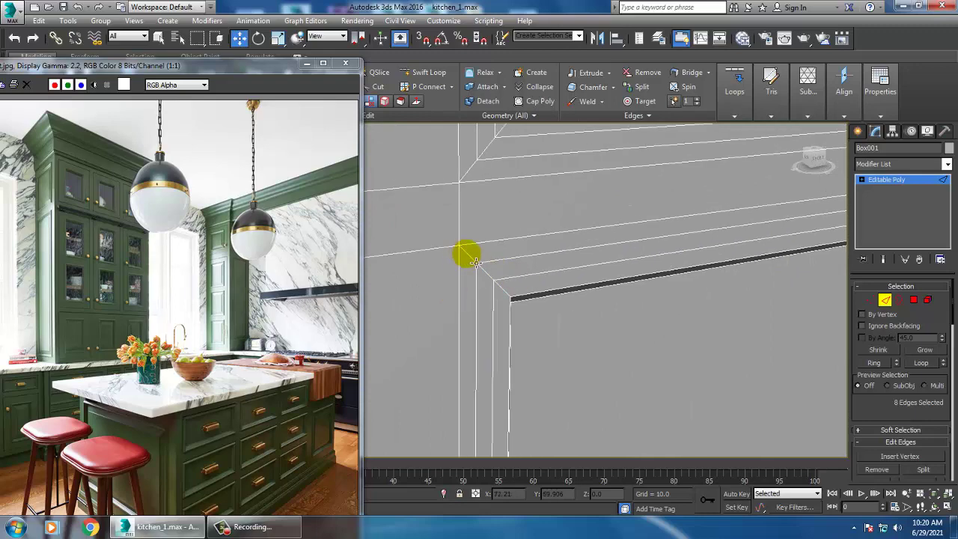
pyautogui.keyDown('ctrl'); pyautogui.click(493, 280); pyautogui.keyUp('ctrl')
pyautogui.scroll(-4, 509, 277)
pyautogui.moveTo(587, 322); pyautogui.dragTo(631, 295, button='middle')
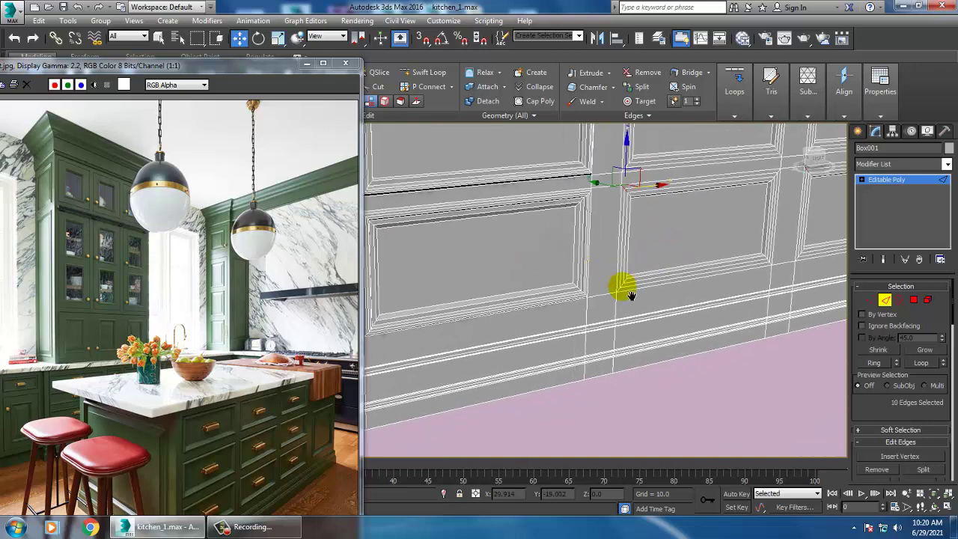
pyautogui.moveTo(419, 232); pyautogui.dragTo(599, 301, button='middle')
pyautogui.moveTo(741, 313); pyautogui.dragTo(665, 374, button='middle')
pyautogui.moveTo(472, 303); pyautogui.dragTo(506, 308, button='middle')
pyautogui.scroll(5, 500, 297)
pyautogui.moveTo(458, 334); pyautogui.dragTo(526, 308, button='middle')
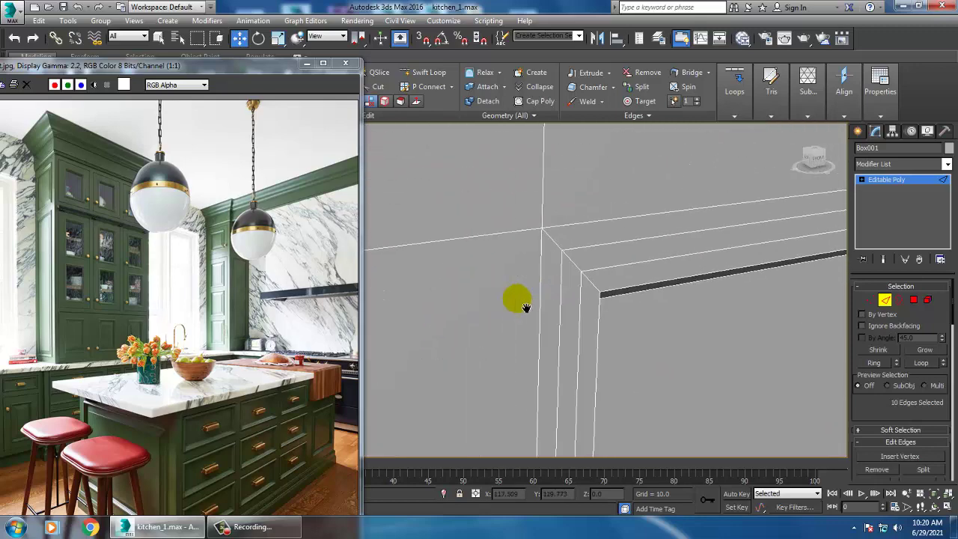
pyautogui.keyDown('ctrl'); pyautogui.click(560, 247); pyautogui.keyUp('ctrl')
pyautogui.keyDown('ctrl'); pyautogui.click(583, 268); pyautogui.keyUp('ctrl')
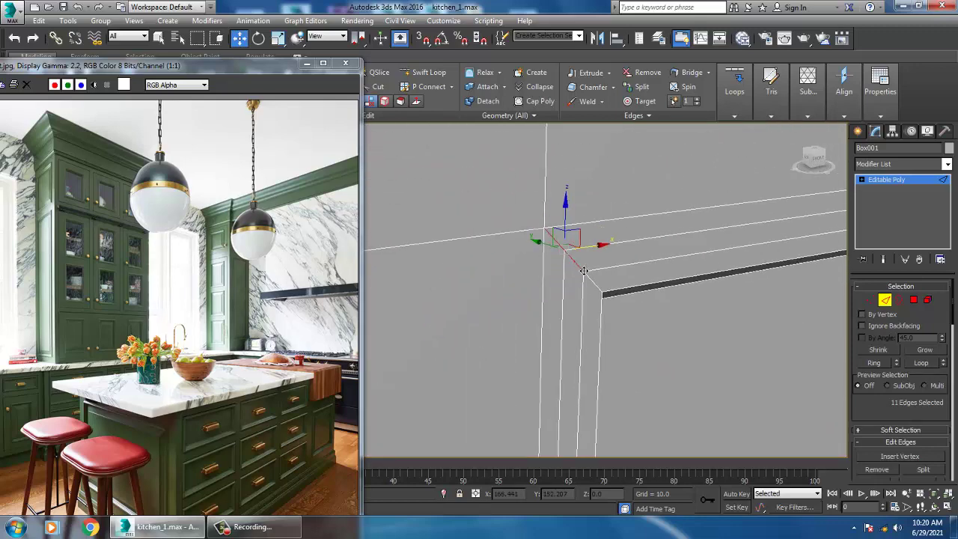
# Step: Expand the selected corner edges to full edge rings and convert them to a polygon selection of the six frames
pyautogui.scroll(-8, 599, 292)
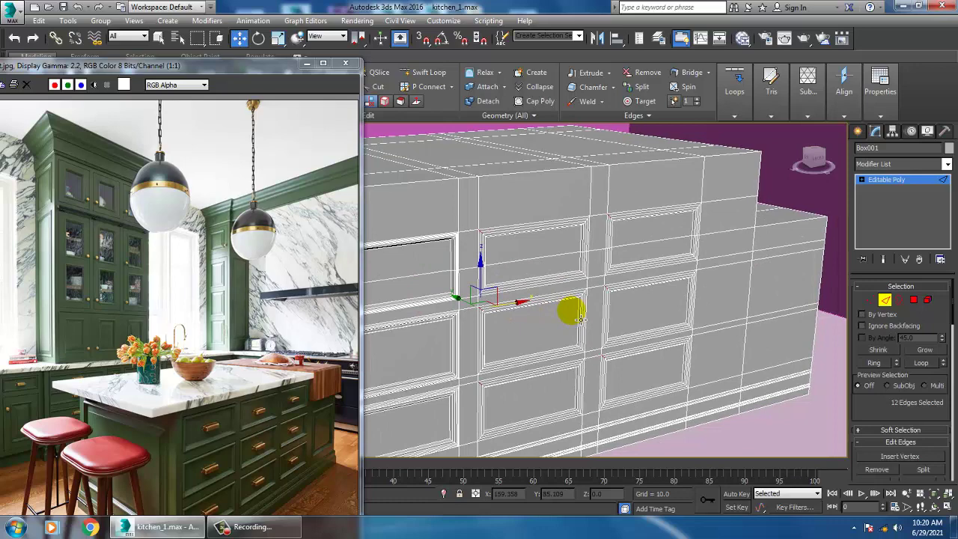
pyautogui.hotkey('alt', 'r')
pyautogui.moveTo(584, 318); pyautogui.dragTo(710, 281, button='middle')
pyautogui.keyDown('ctrl'); pyautogui.click(914, 300); pyautogui.keyUp('ctrl')
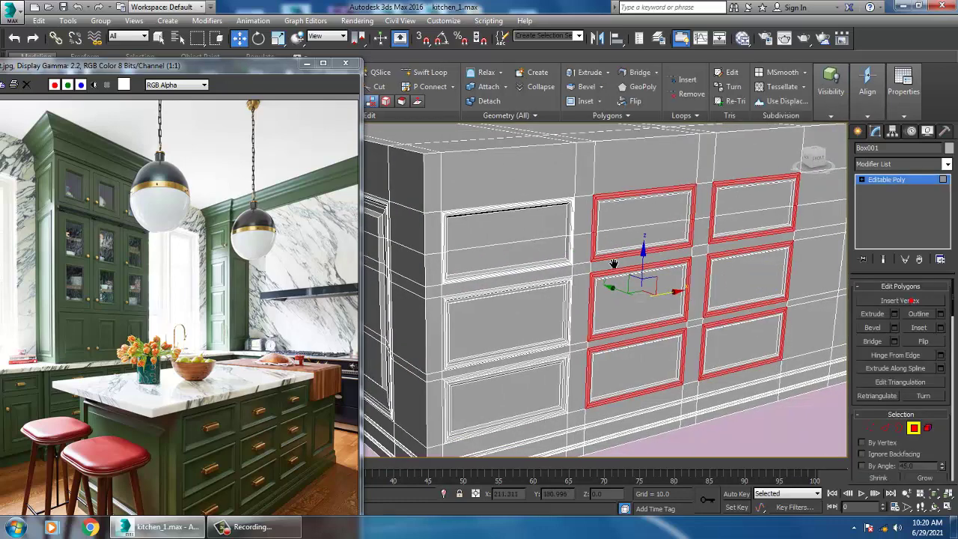
# Step: Bevel the six selected drawer frames outward with a height of 0.331 and an outline of -0.462
pyautogui.scroll(4, 574, 257)
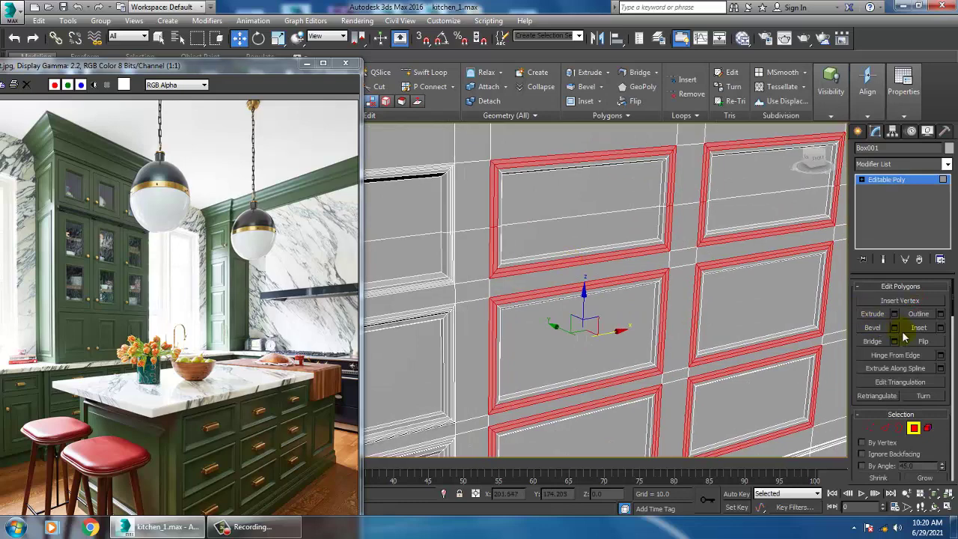
pyautogui.click(894, 327)
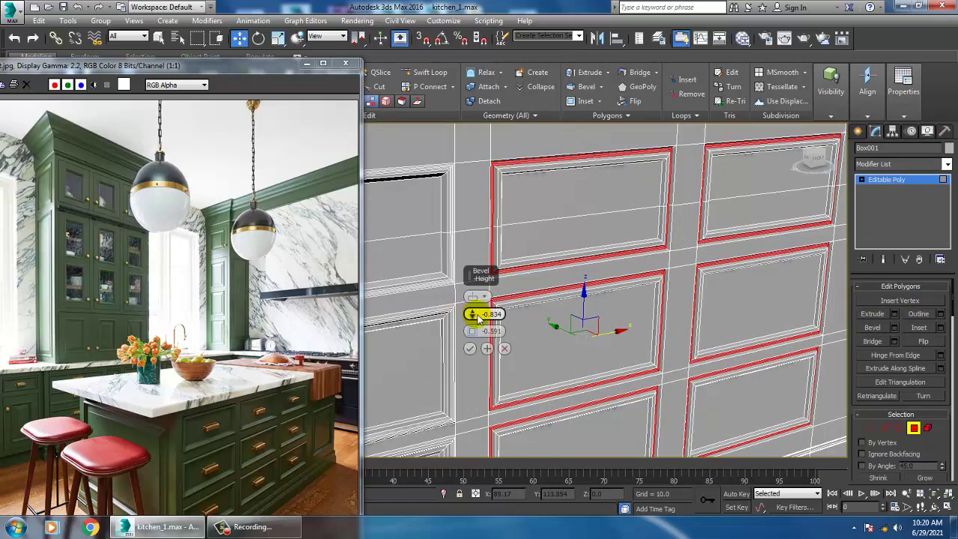
pyautogui.moveTo(472, 314); pyautogui.dragTo(575, 323)
pyautogui.keyDown('alt'); pyautogui.moveTo(575, 323); pyautogui.dragTo(535, 321, button='middle'); pyautogui.keyUp('alt')
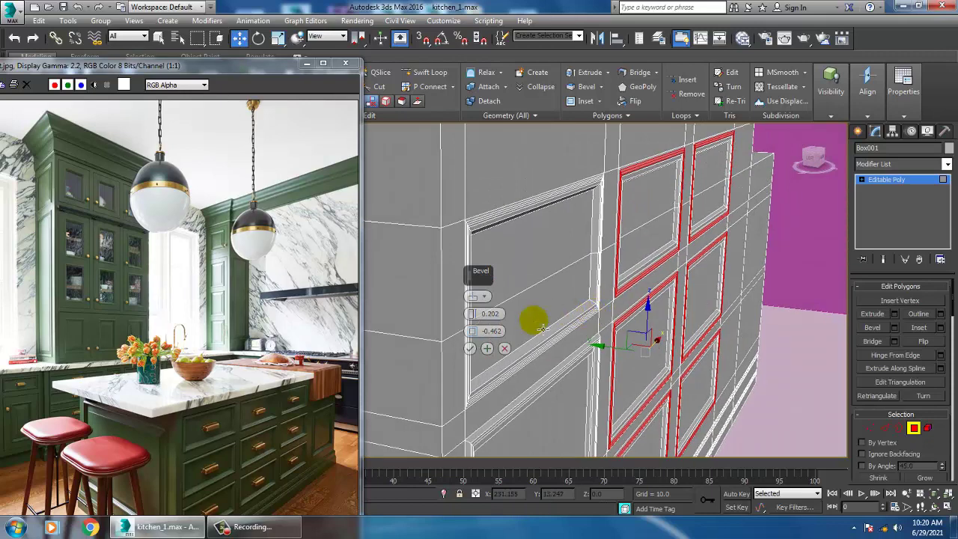
pyautogui.moveTo(472, 318); pyautogui.dragTo(468, 319)
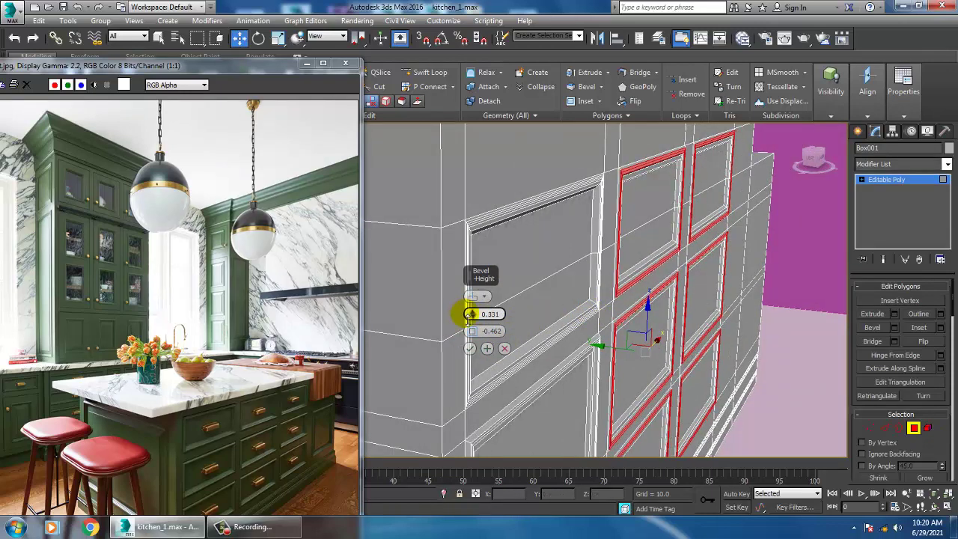
pyautogui.click(470, 350)
# Step: Clear the polygon selection and examine the three columns of drawer fronts from several angles against the reference image
pyautogui.scroll(-5, 716, 312)
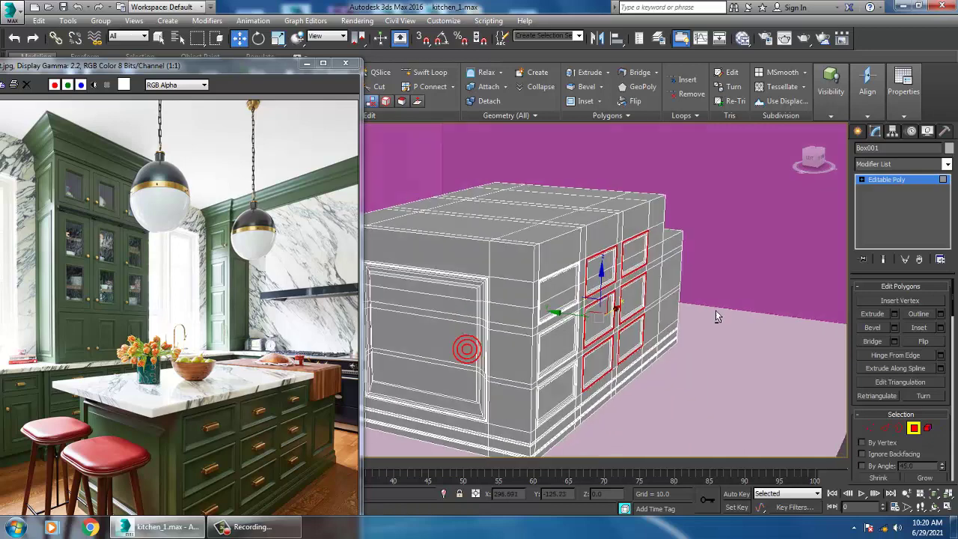
pyautogui.keyDown('alt'); pyautogui.moveTo(715, 312); pyautogui.dragTo(659, 290, button='middle'); pyautogui.keyUp('alt')
pyautogui.click(610, 180)
pyautogui.keyDown('alt'); pyautogui.moveTo(610, 180); pyautogui.dragTo(609, 255, button='middle'); pyautogui.keyUp('alt')
pyautogui.scroll(4, 607, 262)
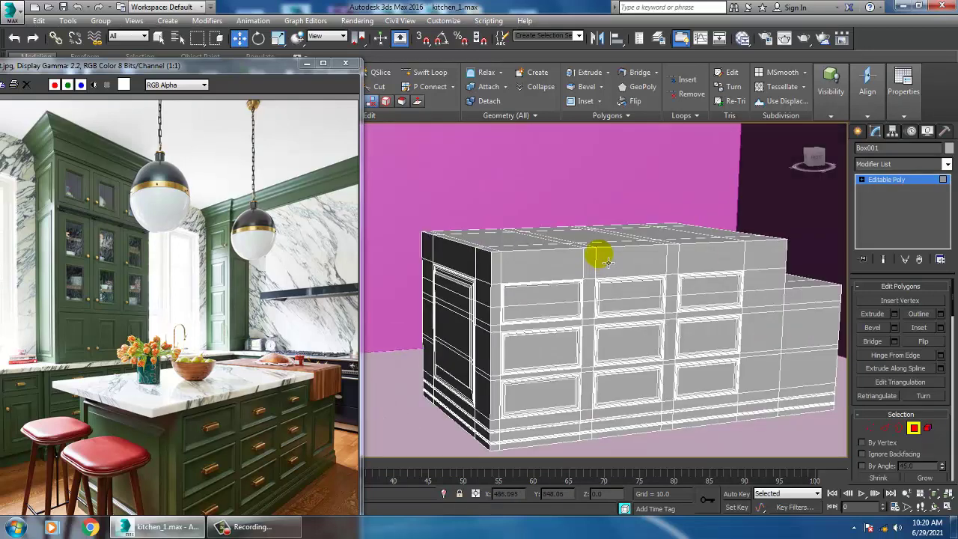
pyautogui.press('F4')
pyautogui.press('F4')
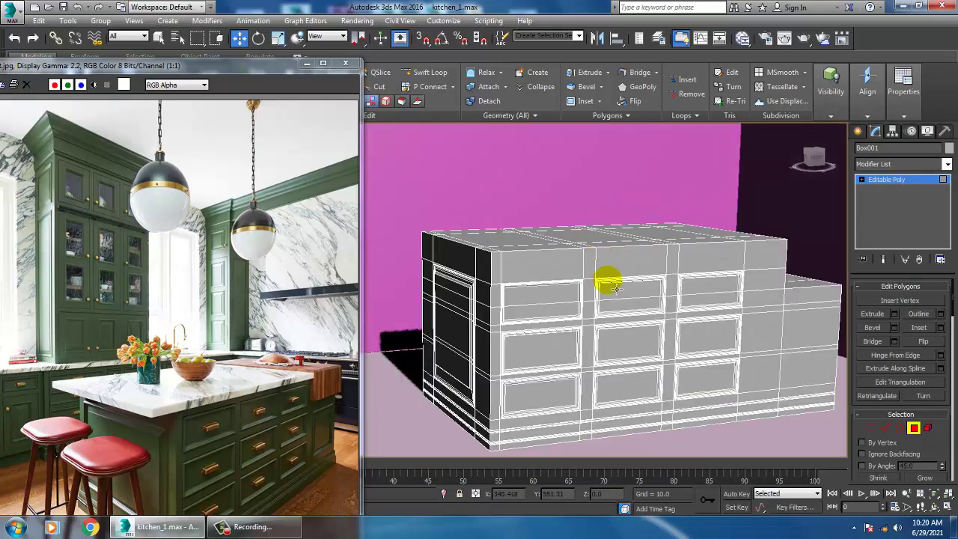
pyautogui.scroll(5, 610, 278)
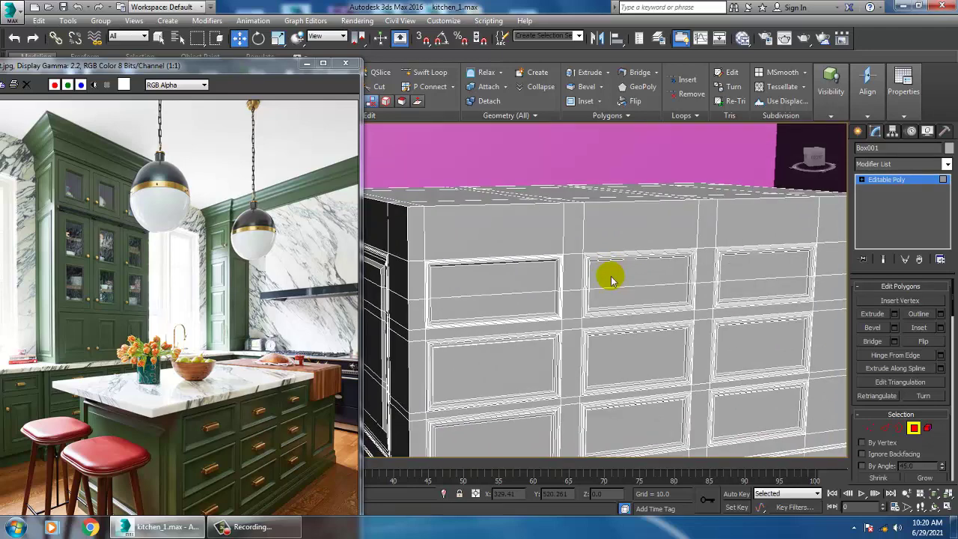
pyautogui.keyDown('alt'); pyautogui.moveTo(686, 306); pyautogui.dragTo(595, 306, button='middle'); pyautogui.keyUp('alt')
pyautogui.scroll(-3, 597, 307)
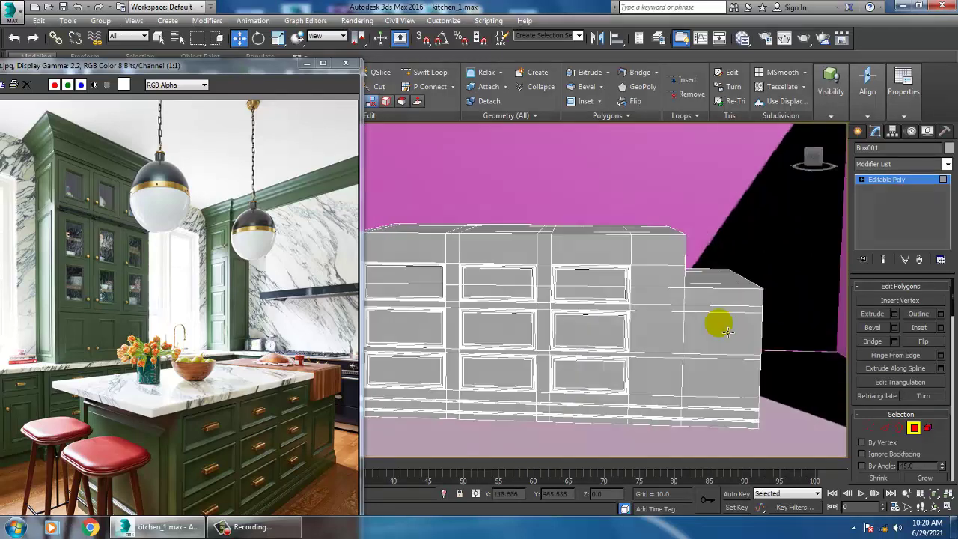
# Step: Select all vertices of the island's lowered end section and move them along X to 142.013, closer to the drawer columns
pyautogui.moveTo(728, 332); pyautogui.dragTo(669, 307, button='middle')
pyautogui.press('1')
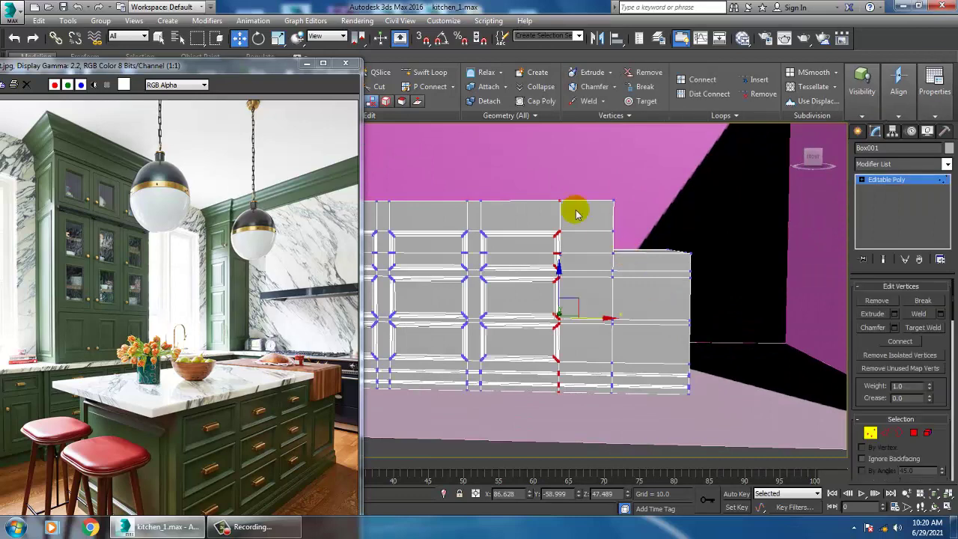
pyautogui.moveTo(577, 160); pyautogui.dragTo(774, 465)
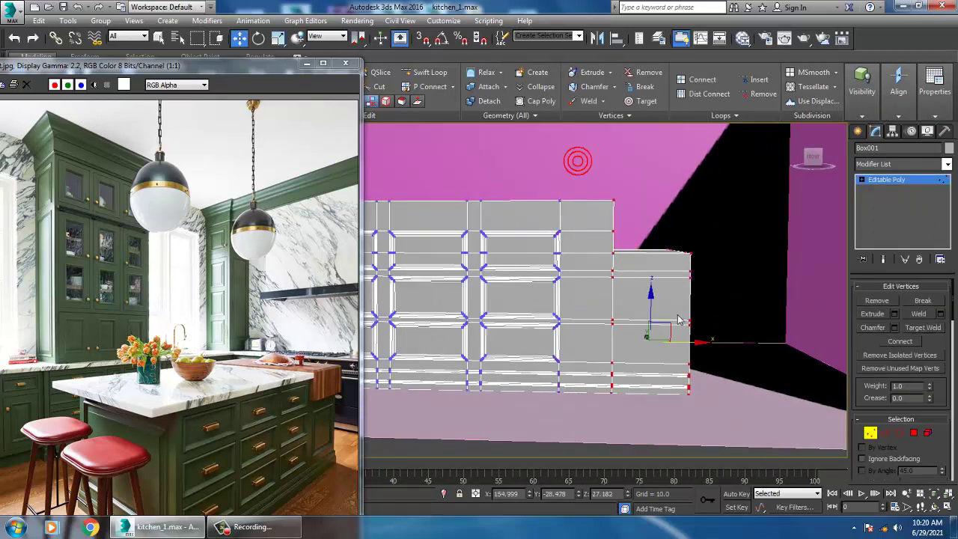
pyautogui.press('F3')
pyautogui.press('F3')
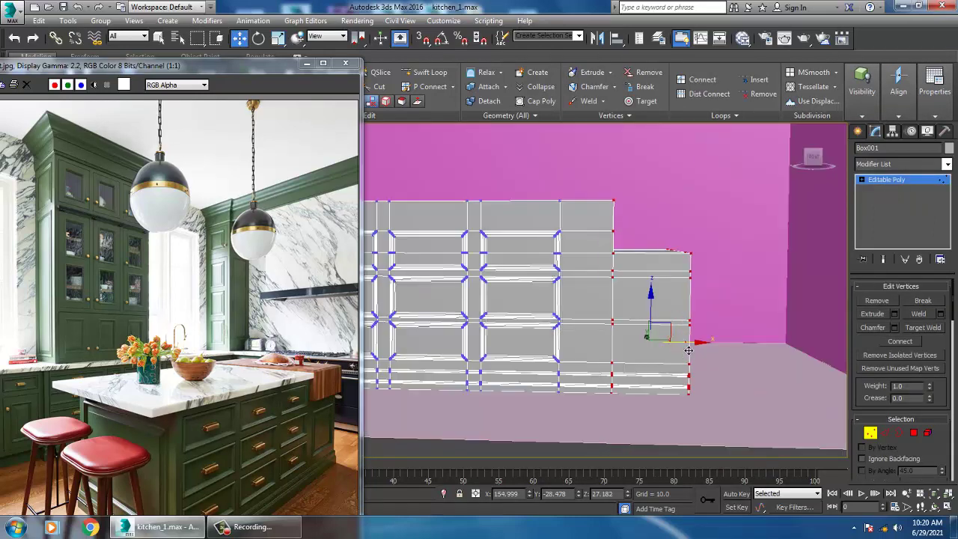
pyautogui.moveTo(688, 349); pyautogui.dragTo(659, 351)
# Step: Create a box about 159 long, 50 wide and 7 high in the top view over the island's lowered end
pyautogui.scroll(1, 258, 371)
pyautogui.scroll(1, 183, 397)
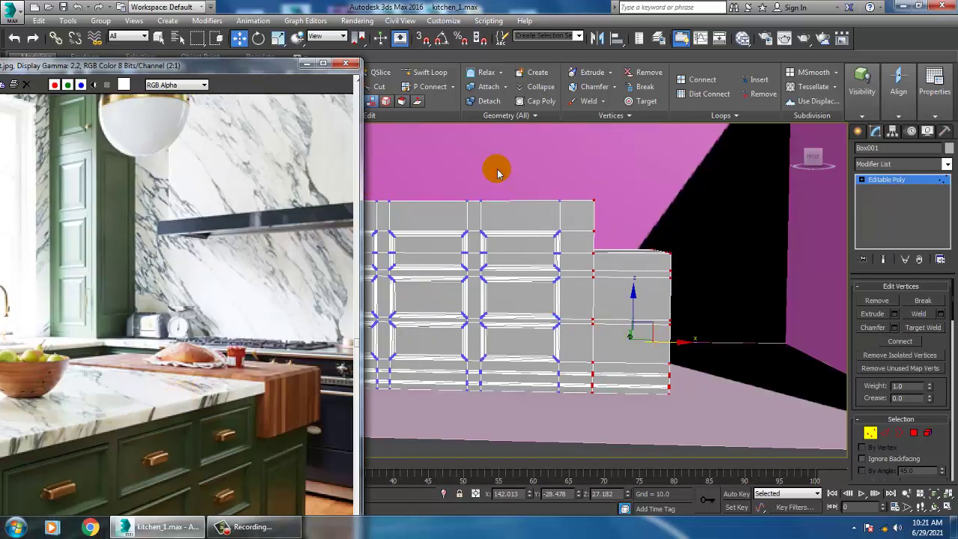
pyautogui.hotkey('alt', 'w')
pyautogui.click(443, 193)
pyautogui.hotkey('alt', 'w')
pyautogui.moveTo(587, 238); pyautogui.dragTo(610, 239, button='middle')
pyautogui.scroll(2, 599, 238)
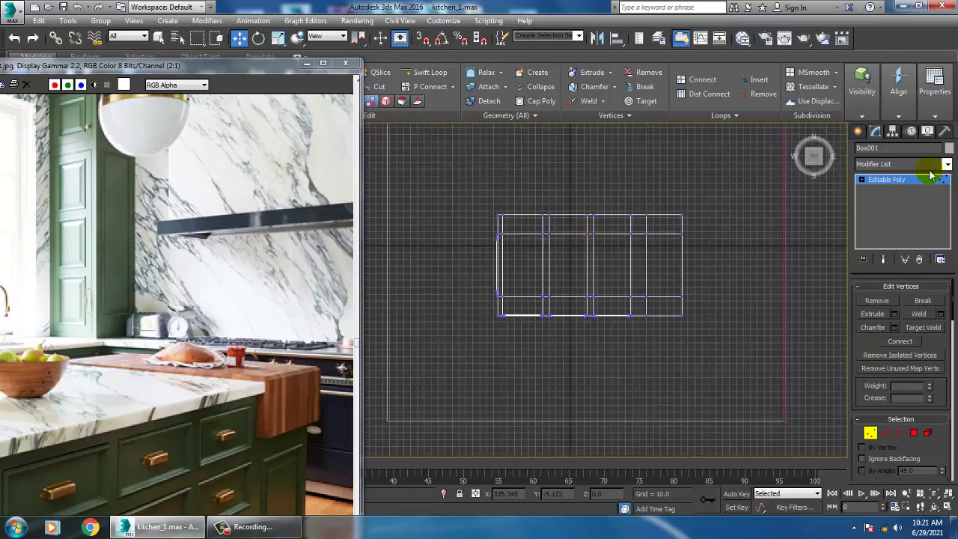
pyautogui.click(858, 132)
pyautogui.click(879, 209)
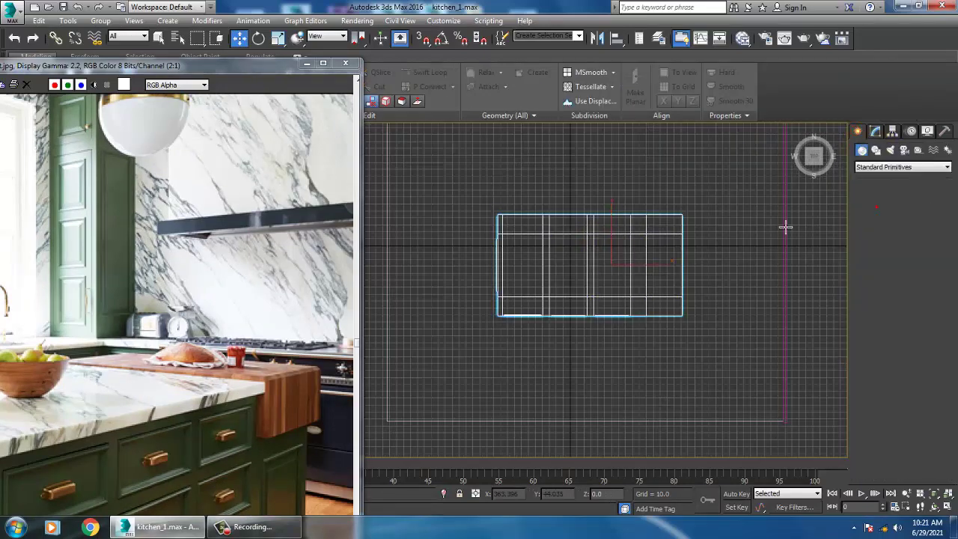
pyautogui.scroll(2, 778, 226)
pyautogui.moveTo(750, 237); pyautogui.dragTo(689, 243, button='middle')
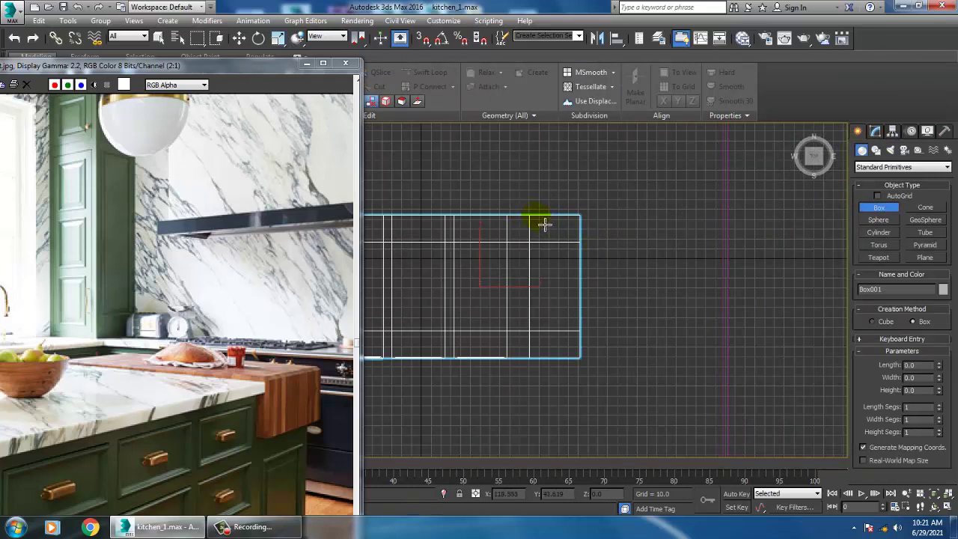
pyautogui.moveTo(539, 217); pyautogui.dragTo(588, 373)
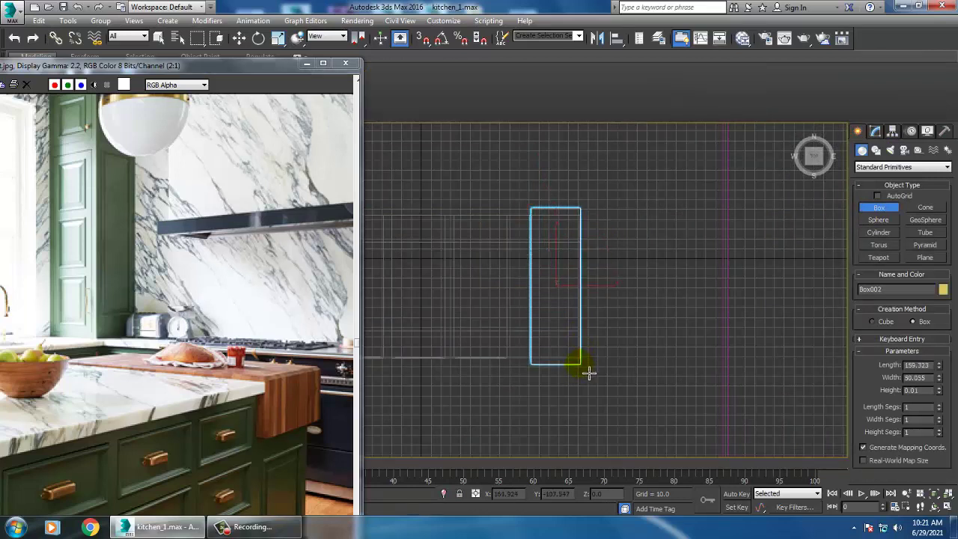
pyautogui.hotkey('alt', 'w')
pyautogui.rightClick(669, 370)
pyautogui.hotkey('alt', 'w')
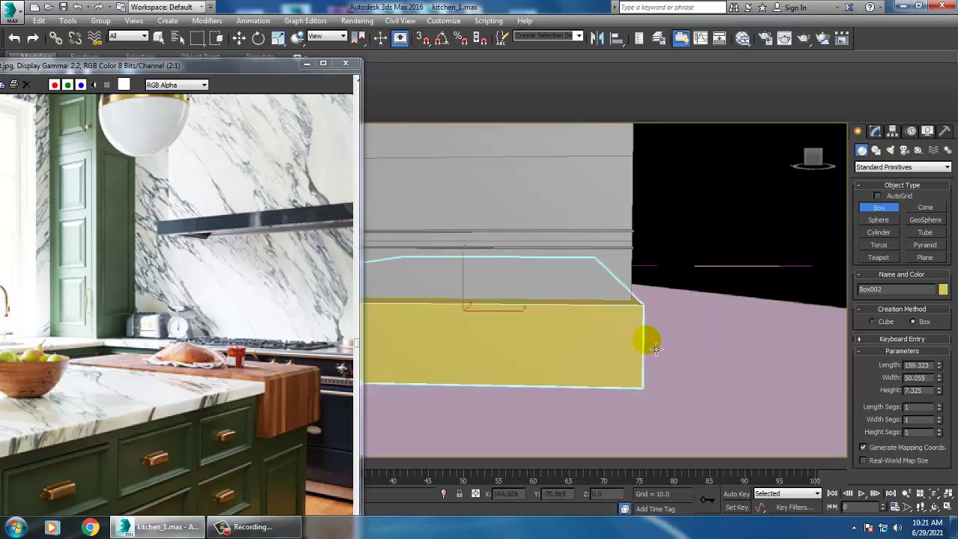
# Step: Raise the new box to about Z 127 so it sits above the island's lowered end
pyautogui.scroll(-5, 653, 329)
pyautogui.moveTo(622, 290); pyautogui.dragTo(628, 334, button='middle')
pyautogui.press('w')
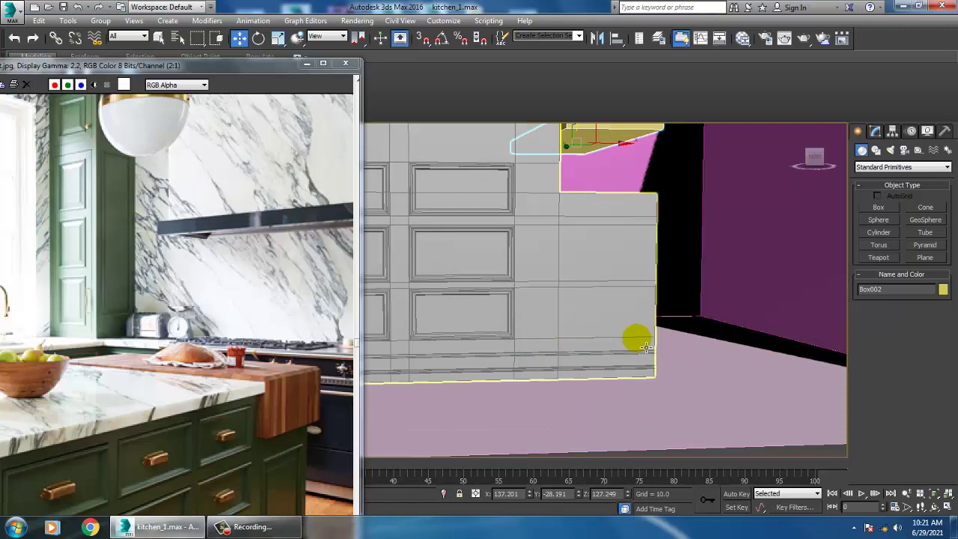
pyautogui.moveTo(684, 334)
pyautogui.keyDown('alt'); pyautogui.mouseDown(button='middle')
pyautogui.moveTo(667, 316)
pyautogui.moveTo(674, 323)
pyautogui.mouseUp(button='middle'); pyautogui.keyUp('alt')
pyautogui.moveTo(673, 323); pyautogui.dragTo(678, 372, button='middle')
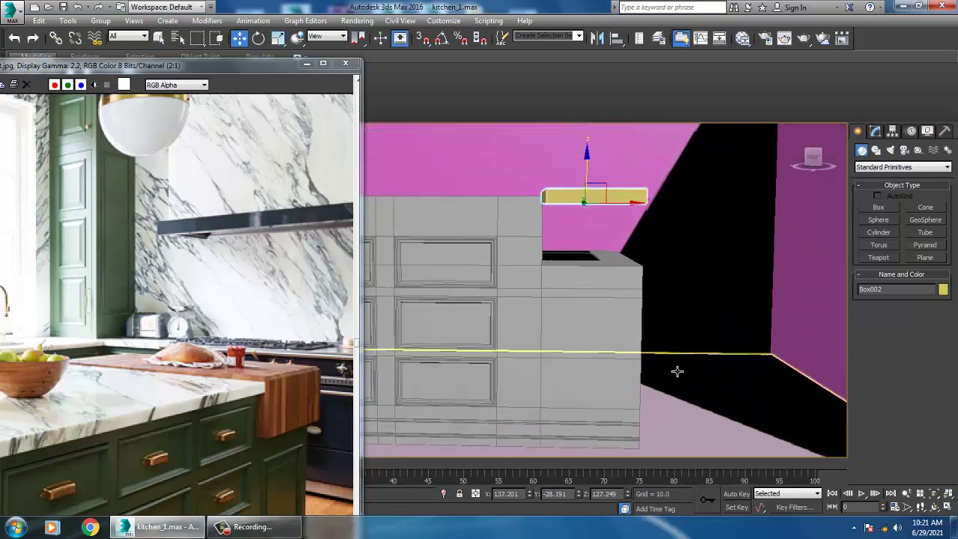
# Step: Set the box height to 32.011 and lower the box to Z 96.174 onto the island's lowered end
pyautogui.click(876, 132)
pyautogui.moveTo(939, 329); pyautogui.dragTo(923, 134)
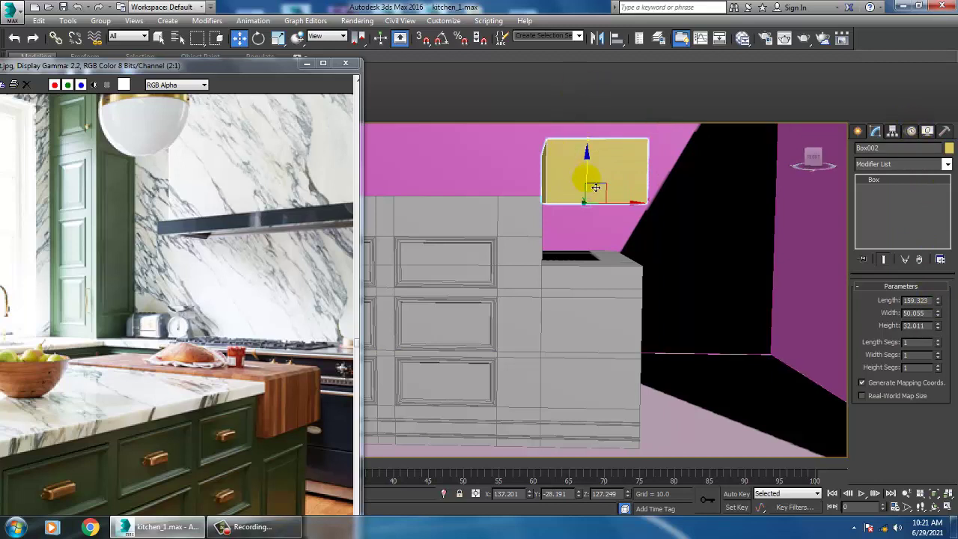
pyautogui.moveTo(595, 169); pyautogui.dragTo(593, 224)
pyautogui.keyDown('alt'); pyautogui.moveTo(593, 224); pyautogui.dragTo(650, 282, button='middle'); pyautogui.keyUp('alt')
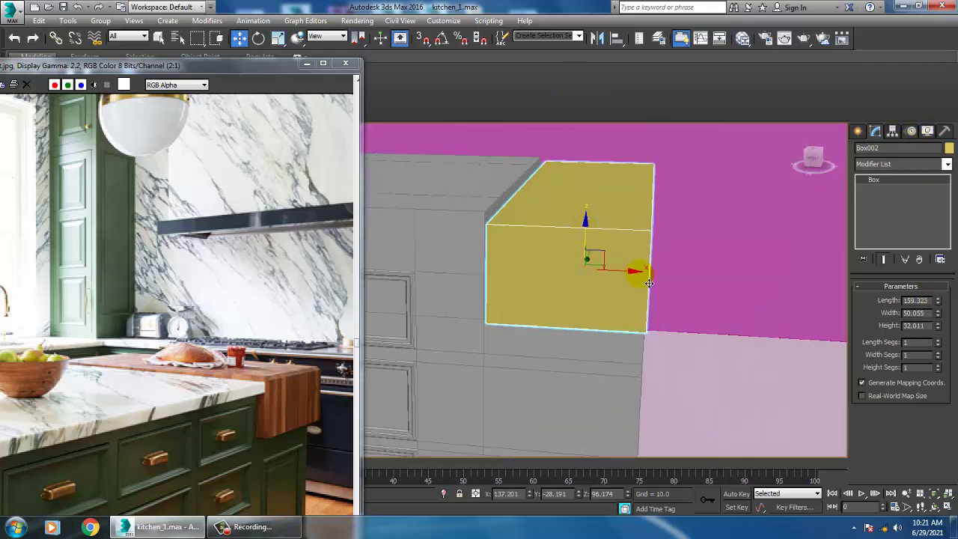
# Step: Shift the box along X to 136.23 and set its height to 36.445
pyautogui.moveTo(634, 278); pyautogui.dragTo(632, 279)
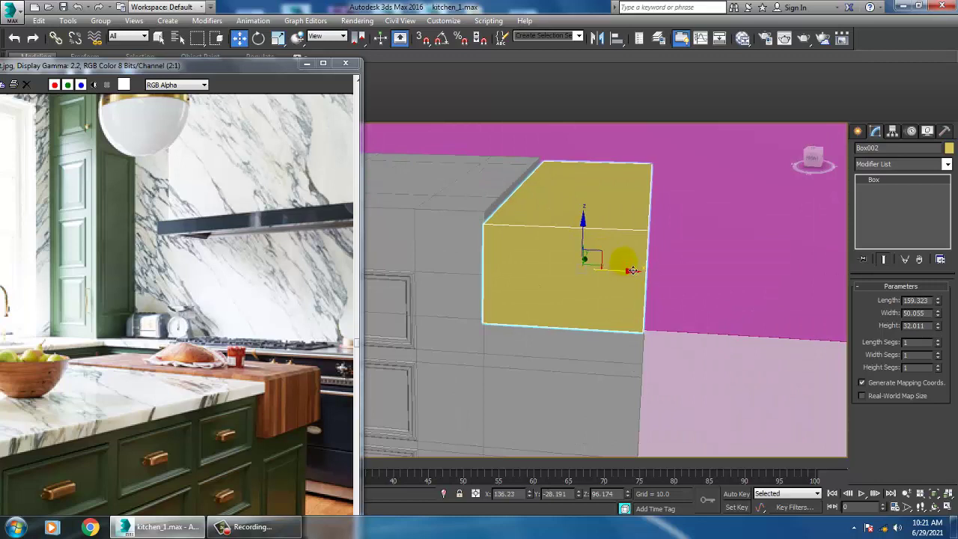
pyautogui.keyDown('alt'); pyautogui.moveTo(632, 270); pyautogui.dragTo(673, 251, button='middle'); pyautogui.keyUp('alt')
pyautogui.moveTo(939, 328); pyautogui.dragTo(942, 323)
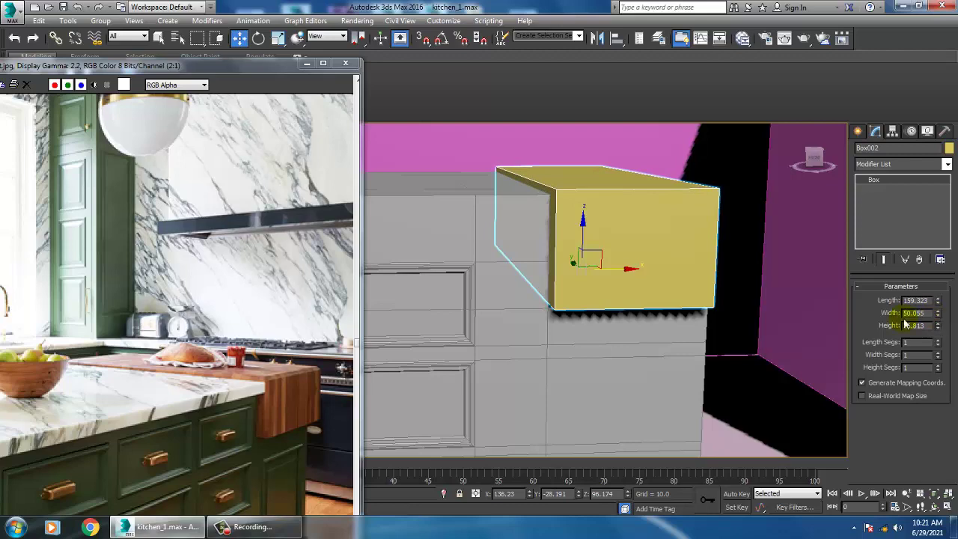
pyautogui.keyDown('alt'); pyautogui.moveTo(671, 307); pyautogui.dragTo(697, 294, button='middle'); pyautogui.keyUp('alt')
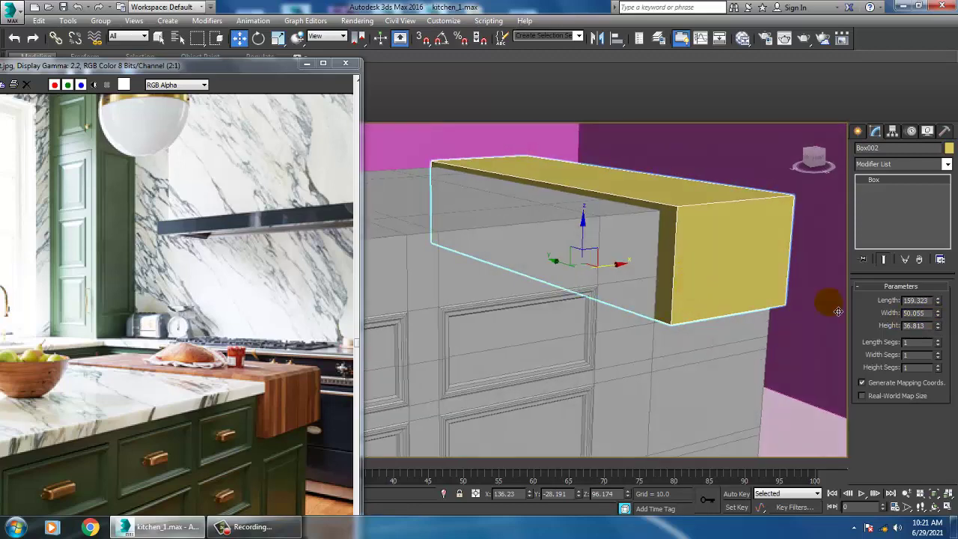
pyautogui.moveTo(941, 332); pyautogui.dragTo(943, 338)
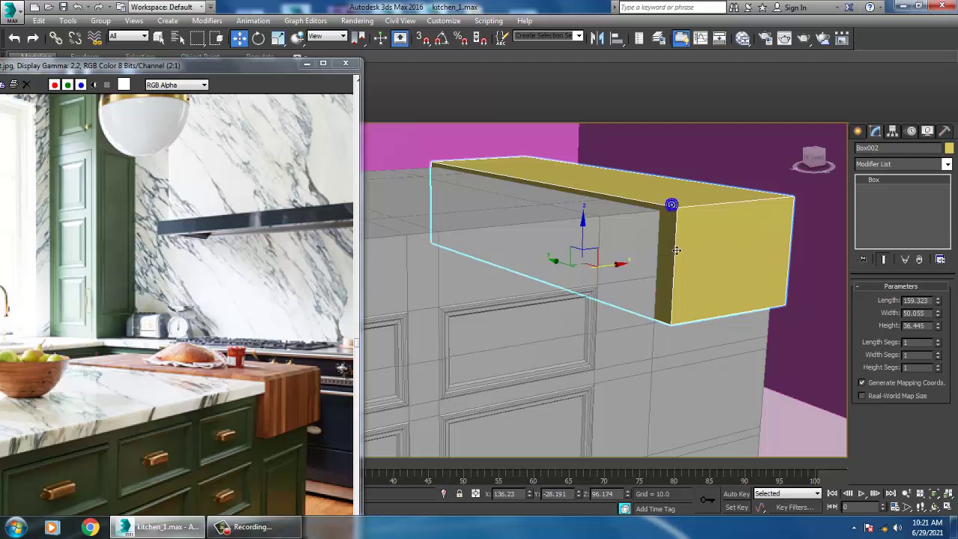
# Step: Convert the yellow box on the island's end to an editable poly
pyautogui.click(666, 242)
pyautogui.rightClick(673, 200)
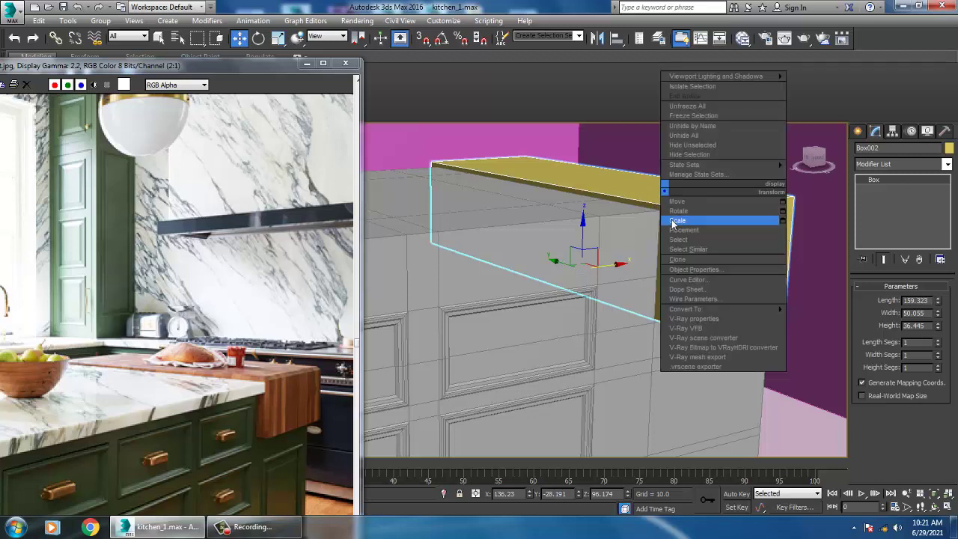
pyautogui.moveTo(678, 309)
pyautogui.click(824, 319)
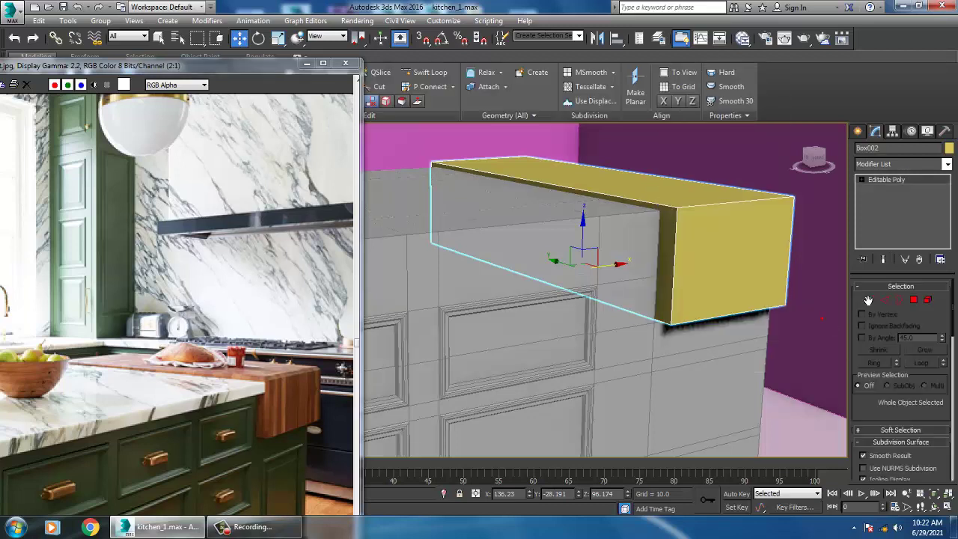
# Step: Chamfer the four top edges of the block by 2.165 and leave edge editing
pyautogui.click(886, 300)
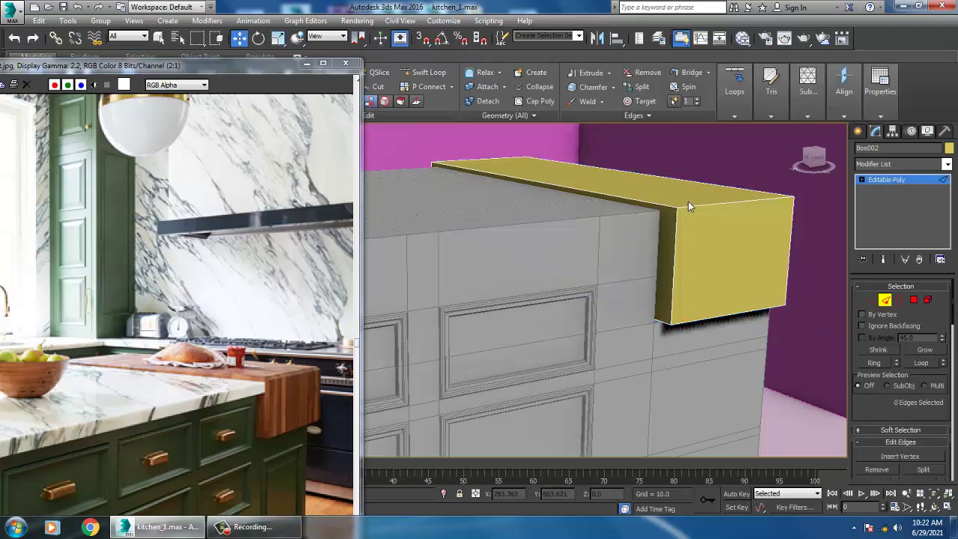
pyautogui.click(702, 207)
pyautogui.keyDown('ctrl'); pyautogui.click(668, 208); pyautogui.keyUp('ctrl')
pyautogui.keyDown('ctrl'); pyautogui.click(692, 185); pyautogui.keyUp('ctrl')
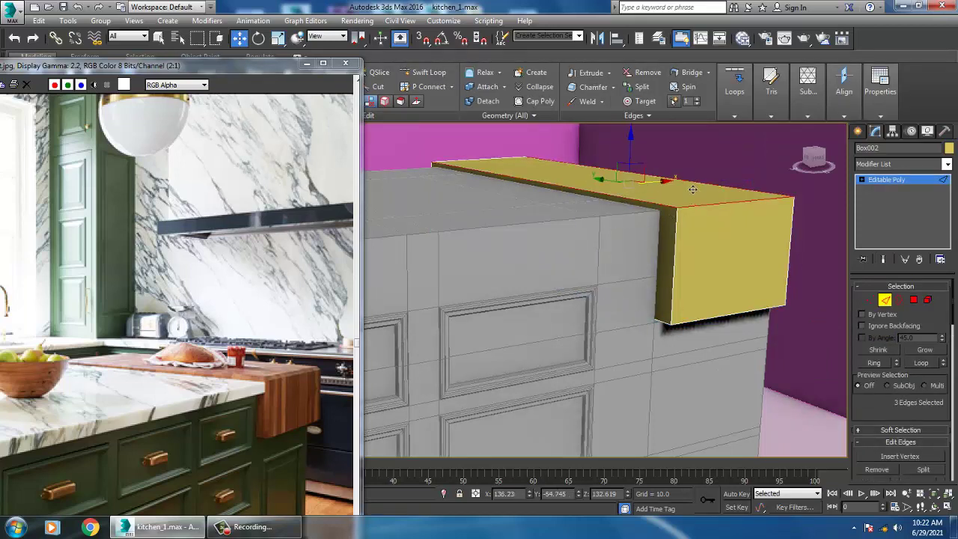
pyautogui.keyDown('ctrl'); pyautogui.click(493, 165); pyautogui.keyUp('ctrl')
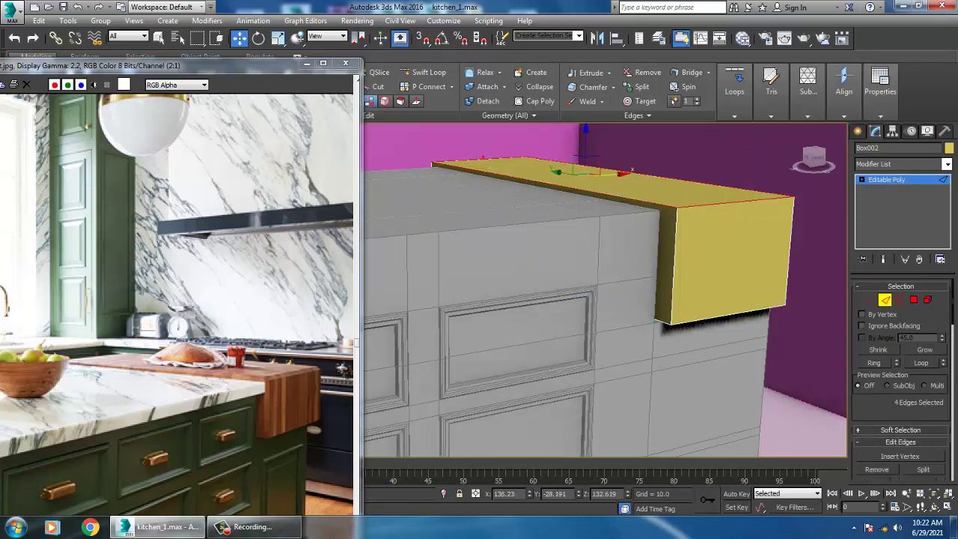
pyautogui.moveTo(897, 428); pyautogui.dragTo(893, 350)
pyautogui.click(896, 427)
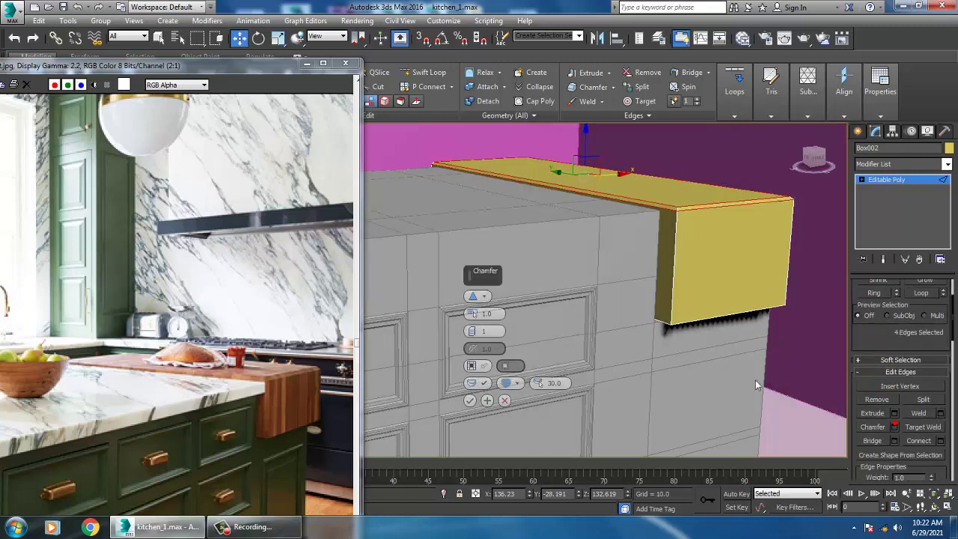
pyautogui.moveTo(471, 314); pyautogui.dragTo(472, 312)
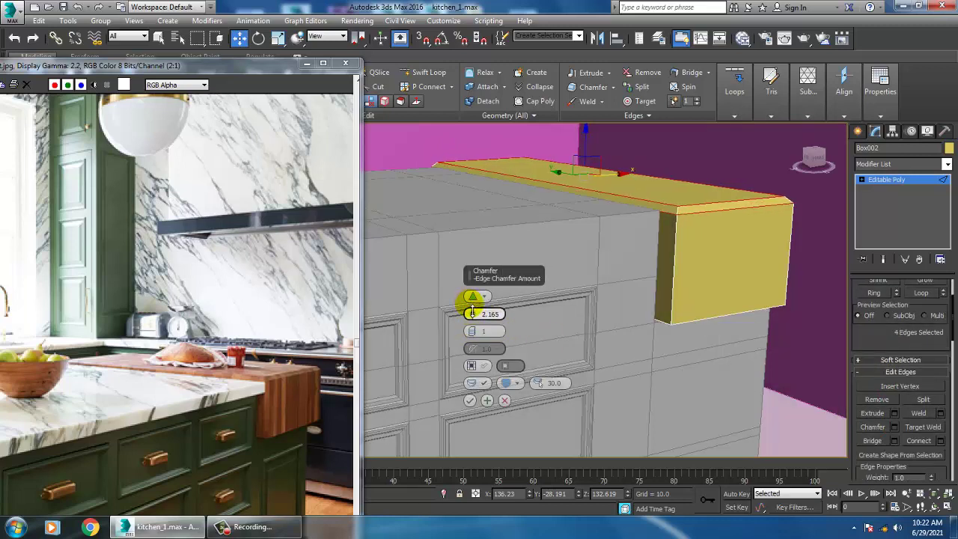
pyautogui.click(470, 400)
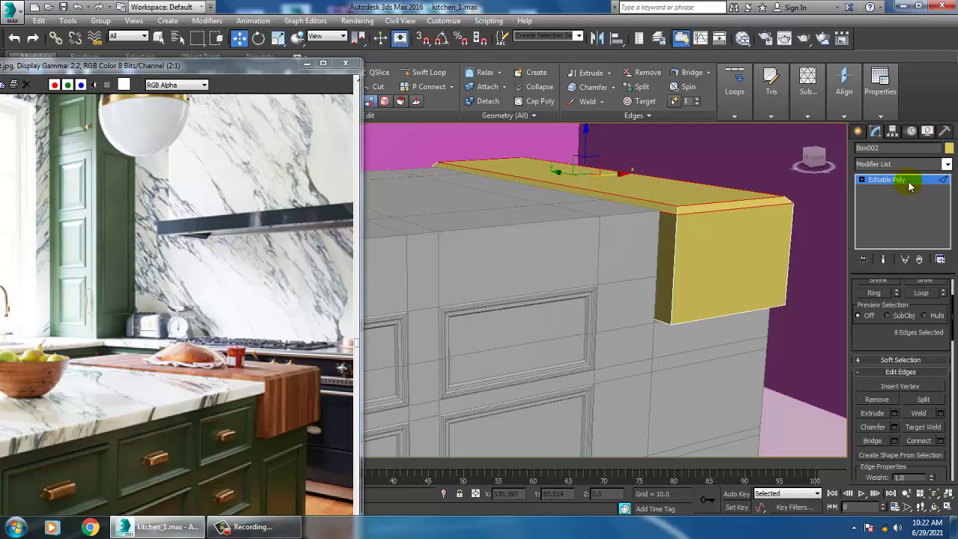
pyautogui.click(910, 185)
# Step: Examine the island and its chamfered end block from several angles and compare them with the lower cabinets in the reference image
pyautogui.scroll(-5, 702, 256)
pyautogui.moveTo(702, 257)
pyautogui.keyDown('alt'); pyautogui.mouseDown(button='middle')
pyautogui.moveTo(732, 244)
pyautogui.moveTo(689, 253)
pyautogui.mouseUp(button='middle'); pyautogui.keyUp('alt')
pyautogui.moveTo(220, 402); pyautogui.dragTo(207, 290, button='middle')
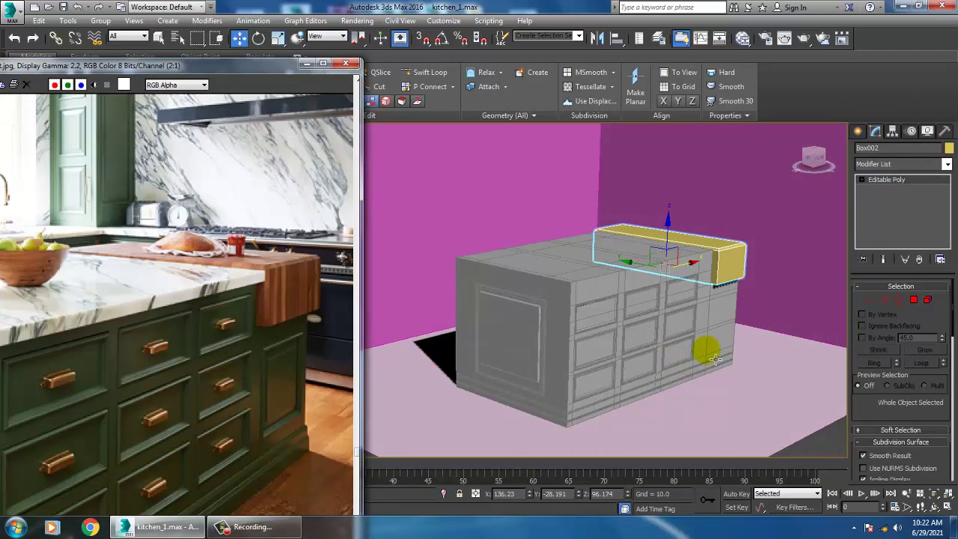
pyautogui.press('f')
pyautogui.scroll(4, 667, 336)
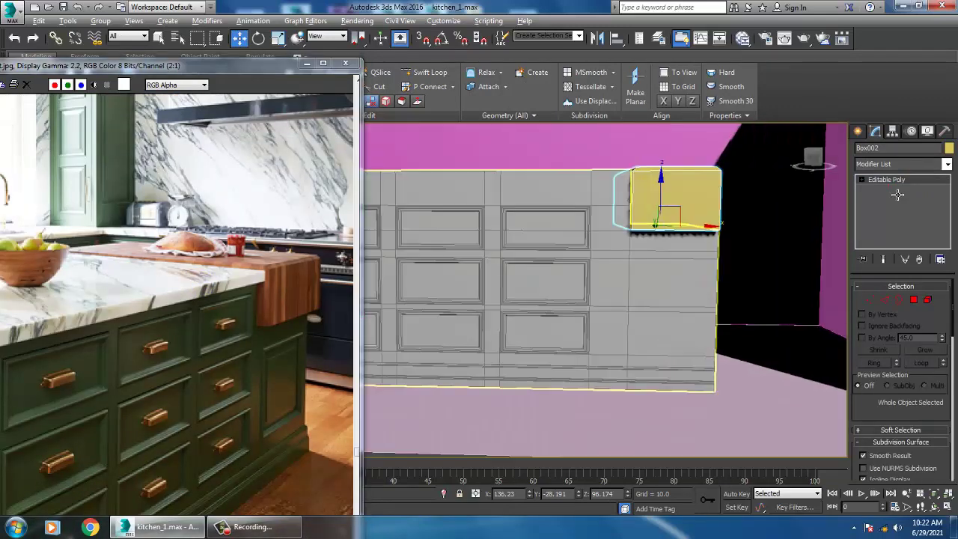
pyautogui.scroll(3, 902, 190)
pyautogui.press('4')
pyautogui.click(906, 178)
pyautogui.scroll(-5, 551, 357)
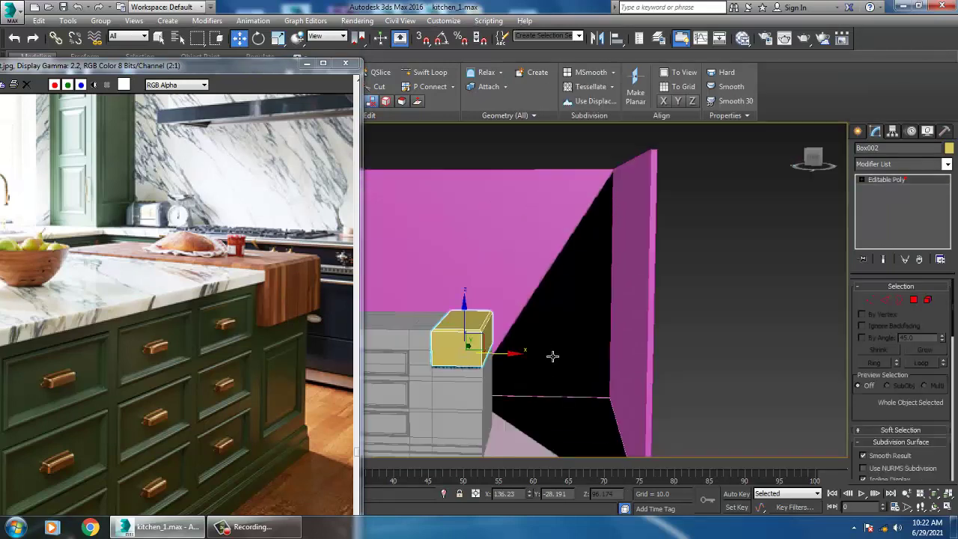
pyautogui.keyDown('alt'); pyautogui.moveTo(554, 355); pyautogui.dragTo(467, 405, button='middle'); pyautogui.keyUp('alt')
# Step: Select the three stacked front polygons of the island beneath the yellow block and leave polygon editing
pyautogui.click(465, 405)
pyautogui.scroll(6, 552, 324)
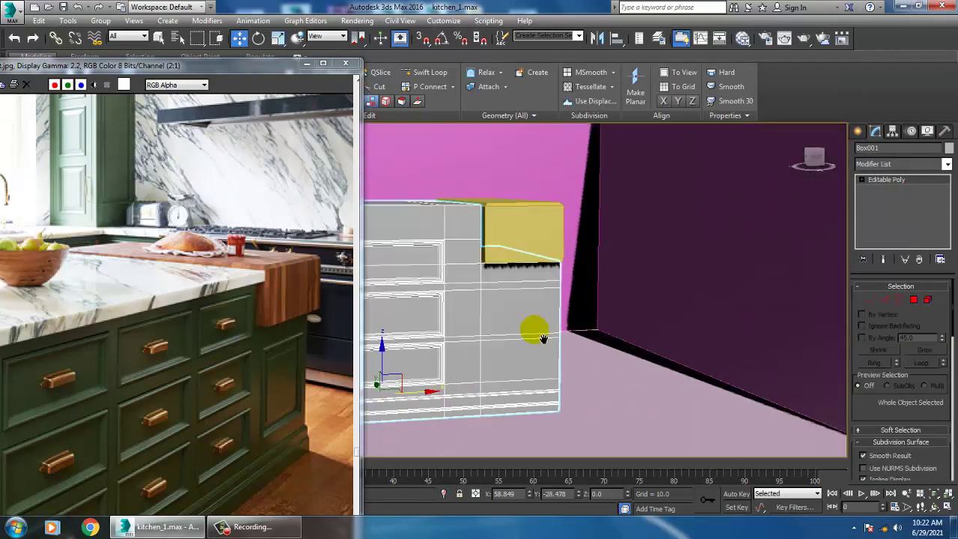
pyautogui.click(914, 300)
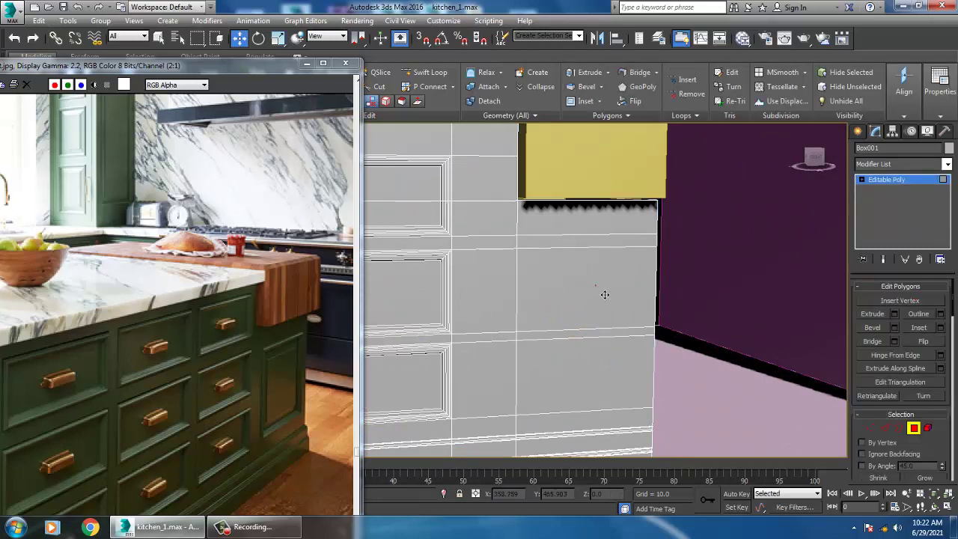
pyautogui.click(604, 298)
pyautogui.keyDown('ctrl'); pyautogui.click(595, 337); pyautogui.keyUp('ctrl')
pyautogui.keyDown('ctrl'); pyautogui.click(596, 373); pyautogui.keyUp('ctrl')
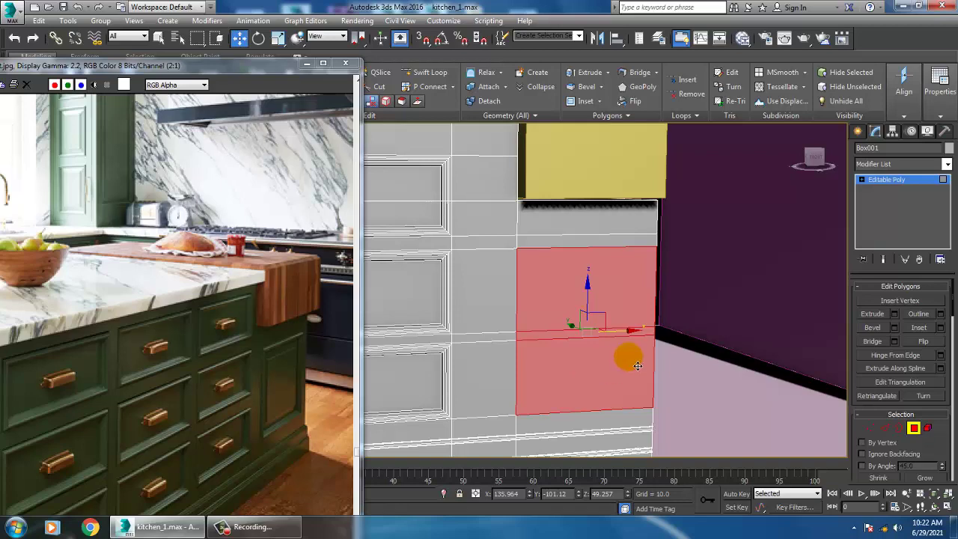
pyautogui.keyDown('alt'); pyautogui.moveTo(638, 367); pyautogui.dragTo(648, 366, button='middle'); pyautogui.keyUp('alt')
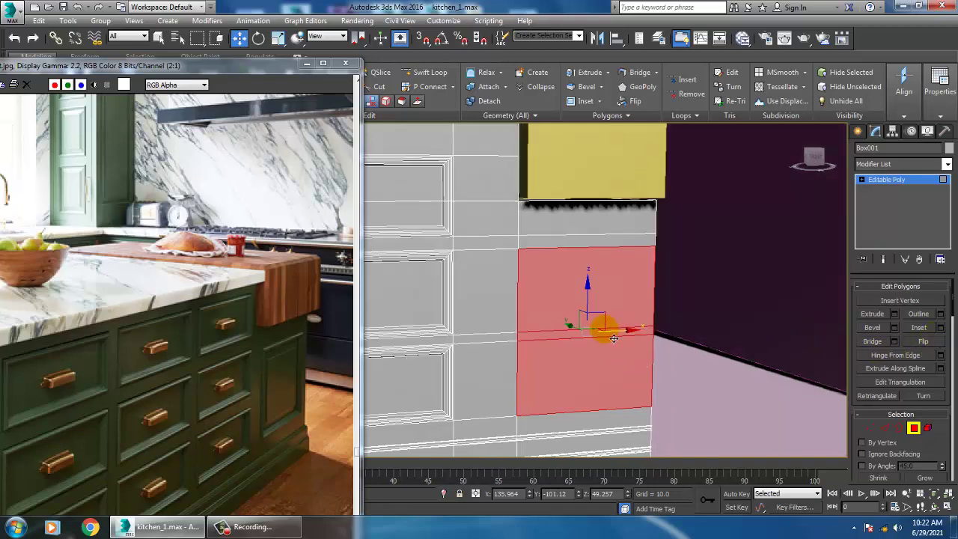
pyautogui.click(898, 180)
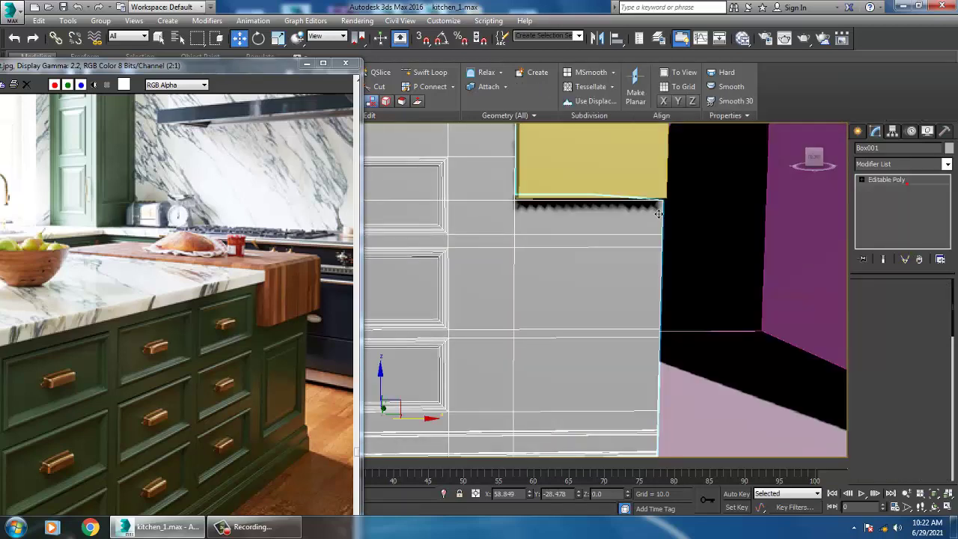
# Step: Move the inner-side vertices of the yellow block to meet the island's notch edge, then leave vertex editing
pyautogui.moveTo(659, 214)
pyautogui.keyDown('alt'); pyautogui.mouseDown(button='middle')
pyautogui.moveTo(639, 210)
pyautogui.moveTo(671, 189)
pyautogui.moveTo(652, 193)
pyautogui.mouseUp(button='middle'); pyautogui.keyUp('alt')
pyautogui.click(594, 169)
pyautogui.hotkey('alt', 'w')
pyautogui.rightClick(691, 184)
pyautogui.hotkey('alt', 'w')
pyautogui.press('z')
pyautogui.moveTo(612, 268); pyautogui.dragTo(691, 210, button='middle')
pyautogui.moveTo(636, 240)
pyautogui.mouseDown(button='middle')
pyautogui.moveTo(749, 253)
pyautogui.moveTo(697, 256)
pyautogui.mouseUp(button='middle')
pyautogui.scroll(-3, 759, 252)
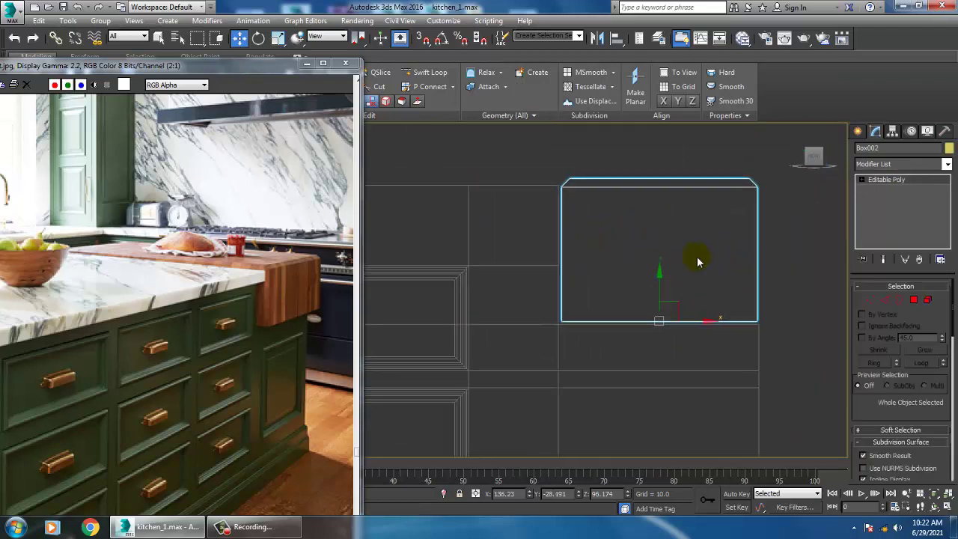
pyautogui.press('1')
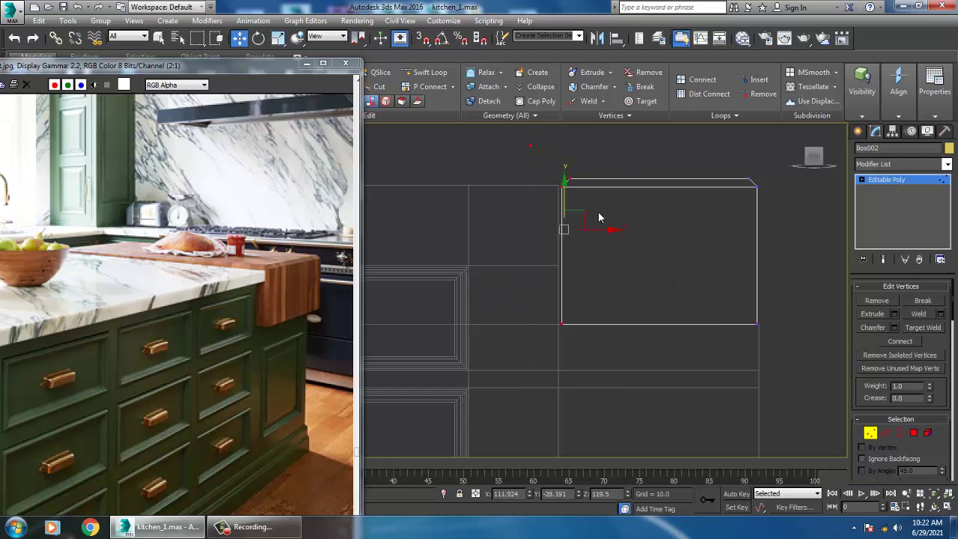
pyautogui.click(891, 180)
# Step: Insert a vertical edge loop with Swift Loop near the outer end of the island's lowered section
pyautogui.click(756, 378)
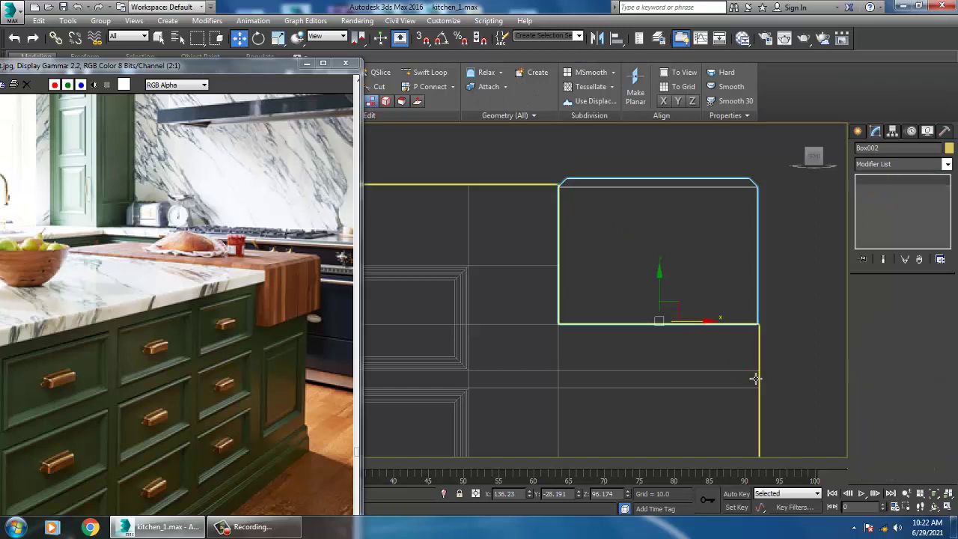
pyautogui.click(430, 74)
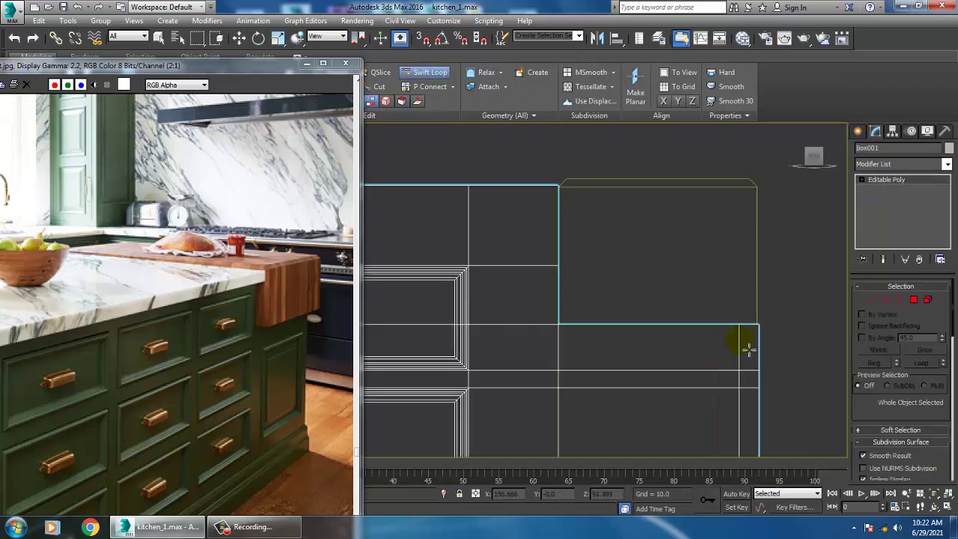
pyautogui.press('w')
# Step: Select the three stacked front polygons beneath the yellow block, excluding the narrow strip at the outer corner
pyautogui.hotkey('alt', 'w')
pyautogui.middleClick(727, 394)
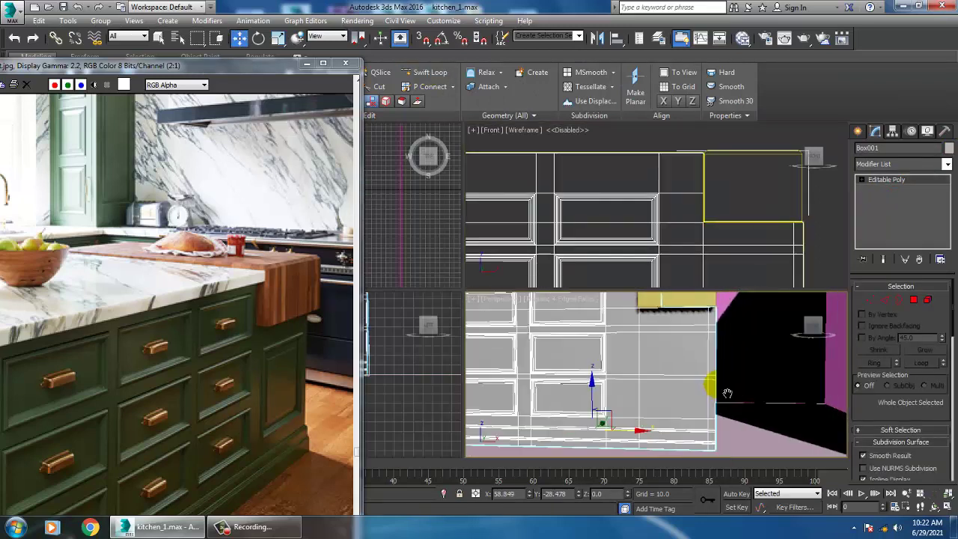
pyautogui.hotkey('alt', 'w')
pyautogui.keyDown('alt'); pyautogui.moveTo(675, 363); pyautogui.dragTo(785, 359, button='middle'); pyautogui.keyUp('alt')
pyautogui.click(914, 300)
pyautogui.press('4')
pyautogui.click(512, 272)
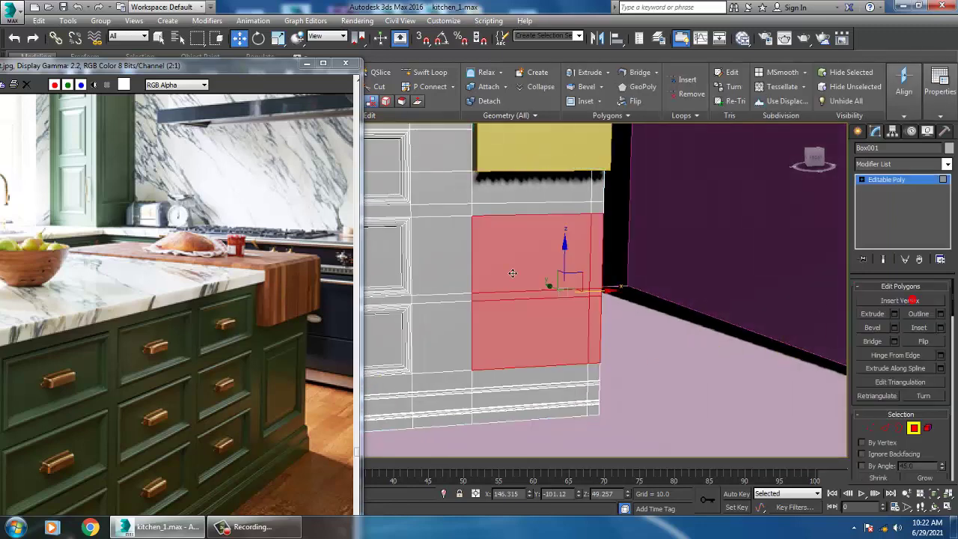
pyautogui.keyDown('ctrl'); pyautogui.click(526, 309); pyautogui.keyUp('ctrl')
pyautogui.keyDown('ctrl'); pyautogui.click(518, 298); pyautogui.keyUp('ctrl')
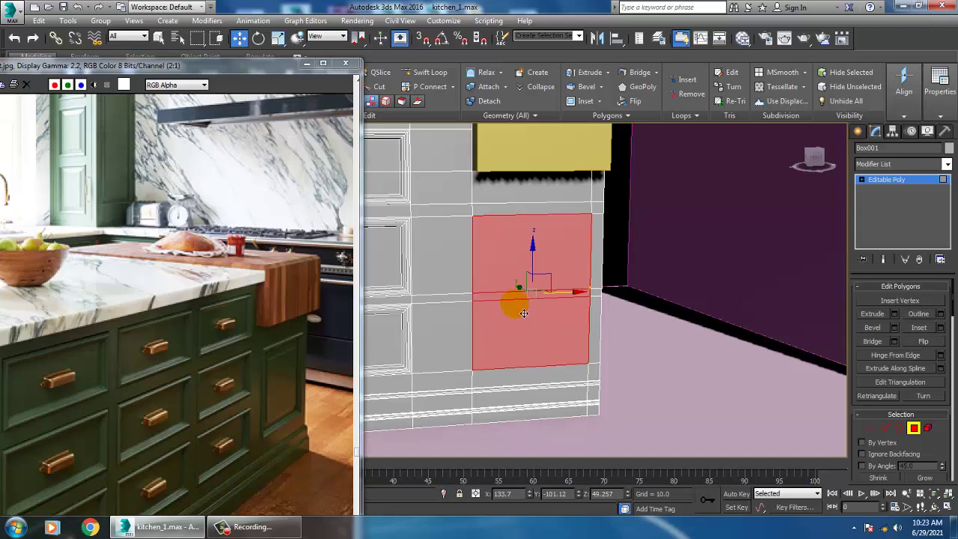
# Step: Inset the selected end panel polygons by 1.518 repeatedly to form concentric frame rings
pyautogui.keyDown('alt'); pyautogui.moveTo(670, 309); pyautogui.dragTo(596, 304, button='middle'); pyautogui.keyUp('alt')
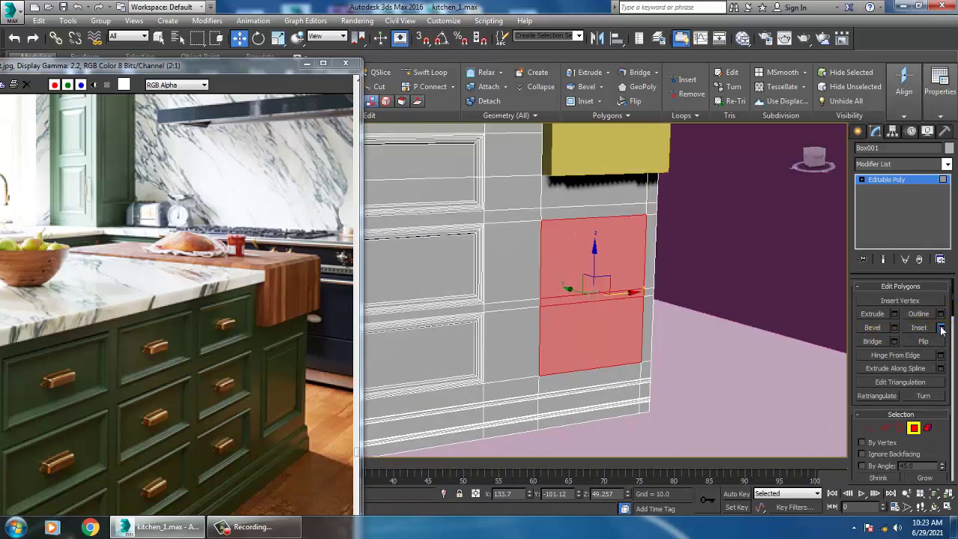
pyautogui.click(941, 327)
pyautogui.moveTo(472, 314); pyautogui.dragTo(473, 315)
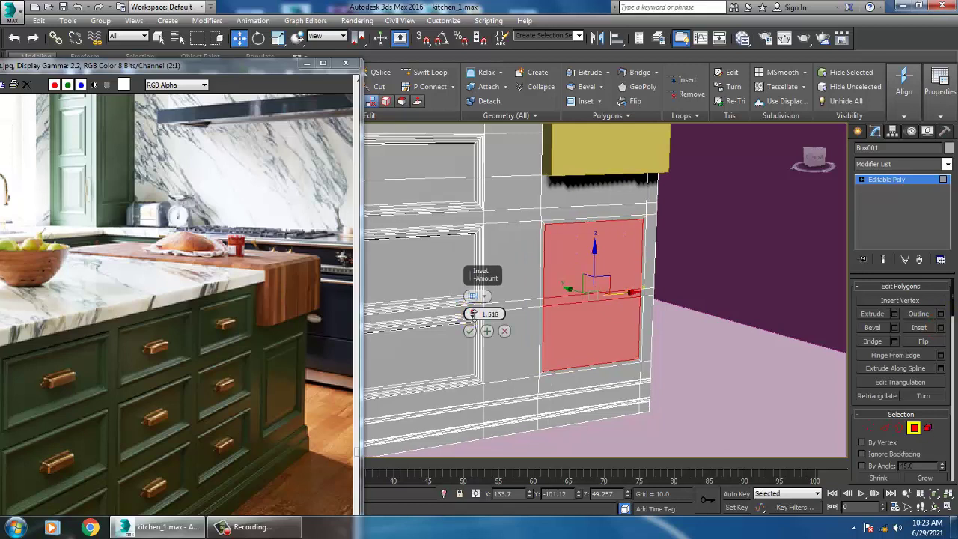
pyautogui.click(487, 332)
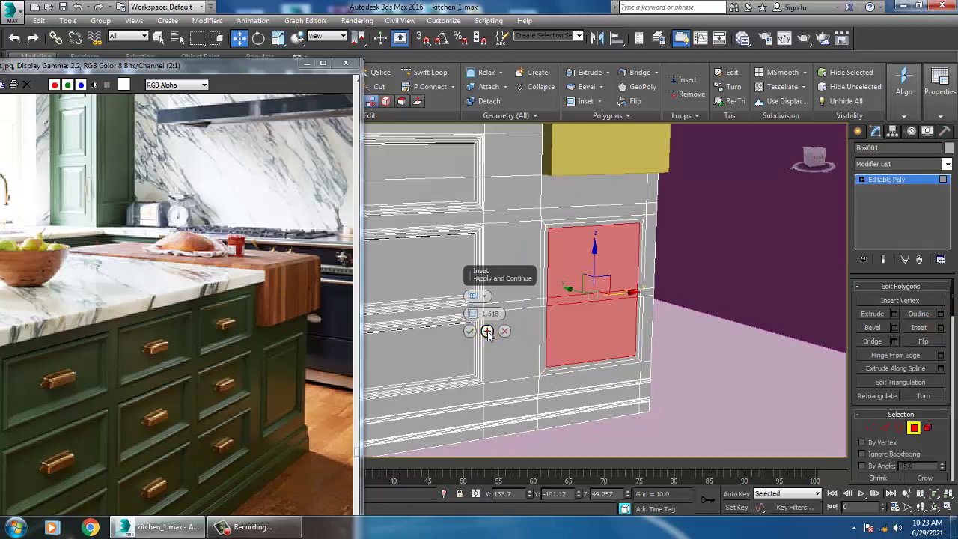
pyautogui.click(470, 331)
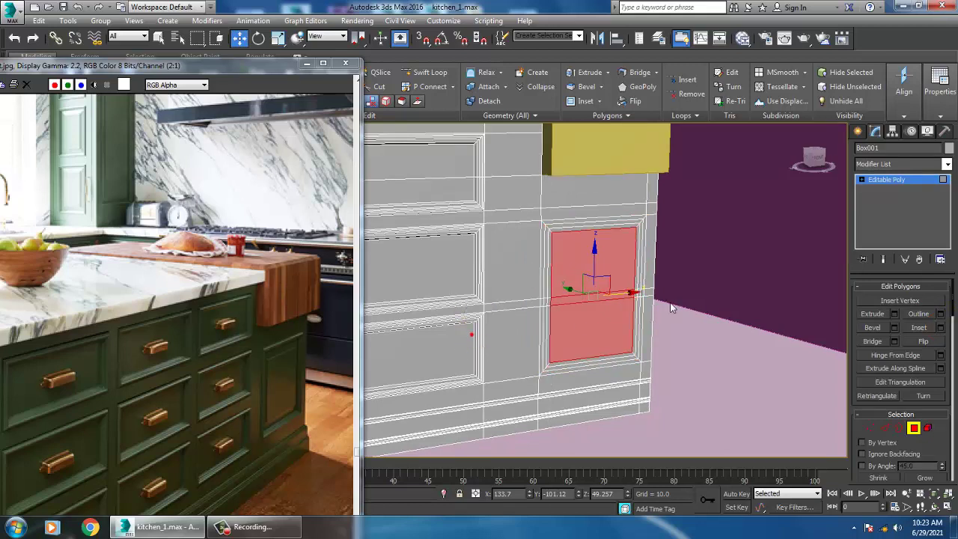
# Step: Bevel the end panel's inner polygons inward into a recess and shift them slightly back towards the front
pyautogui.scroll(5, 671, 307)
pyautogui.scroll(-4, 656, 301)
pyautogui.scroll(3, 612, 309)
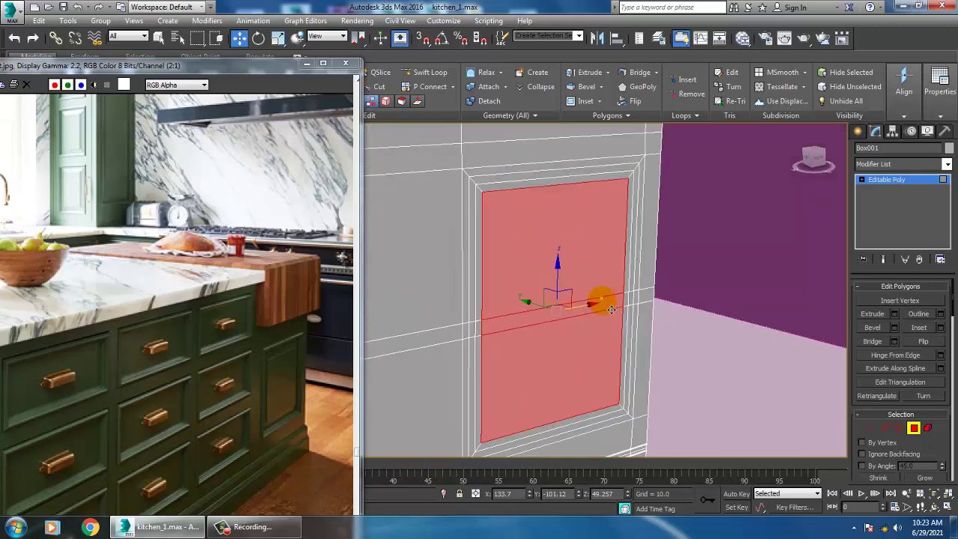
pyautogui.moveTo(612, 309); pyautogui.dragTo(634, 316, button='middle')
pyautogui.click(894, 327)
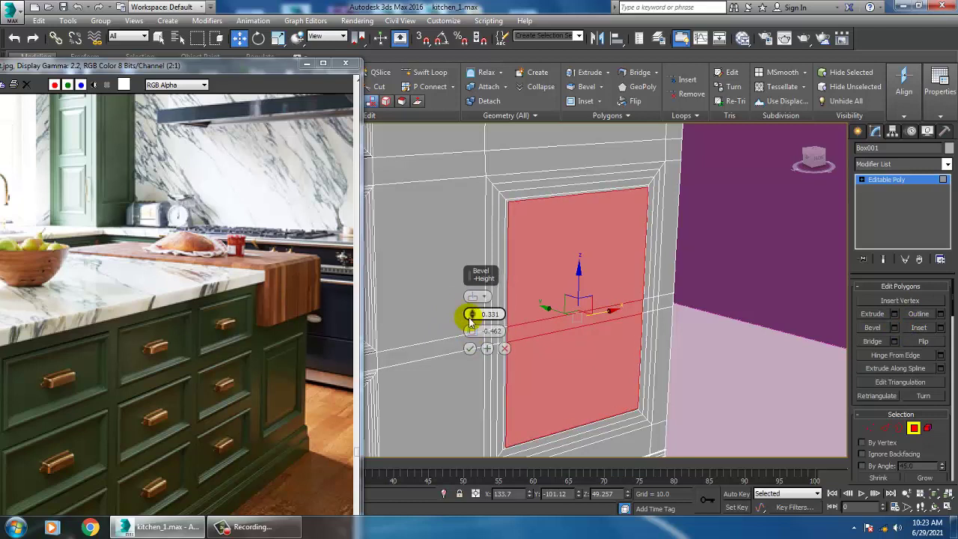
pyautogui.moveTo(470, 318); pyautogui.dragTo(479, 346)
pyautogui.click(470, 350)
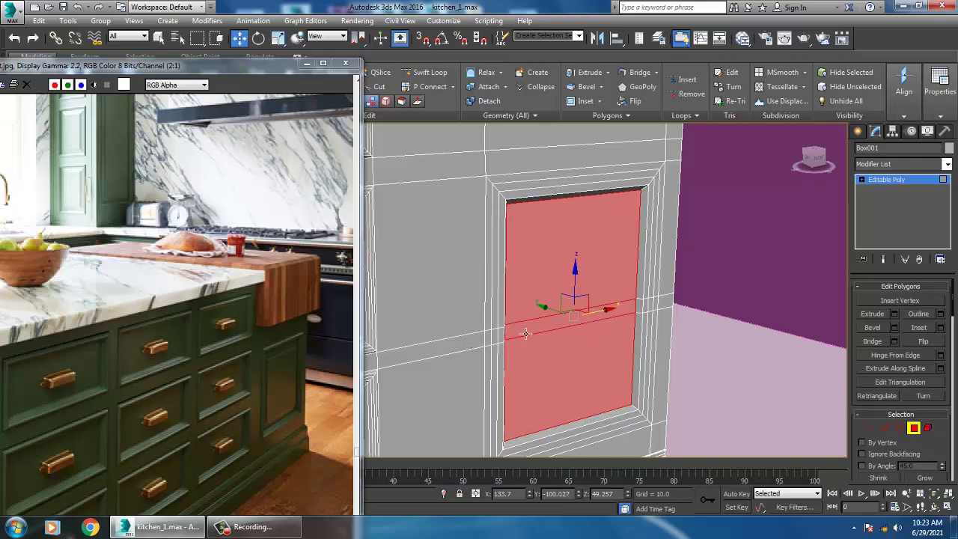
pyautogui.keyDown('alt'); pyautogui.moveTo(472, 348); pyautogui.dragTo(551, 327, button='middle'); pyautogui.keyUp('alt')
pyautogui.moveTo(549, 315); pyautogui.dragTo(551, 315)
# Step: Select the end panel's two outer frame rings, bevel them with height 0.46 and outline -1.109, and leave polygon editing
pyautogui.keyDown('alt'); pyautogui.moveTo(648, 309); pyautogui.dragTo(681, 308, button='middle'); pyautogui.keyUp('alt')
pyautogui.scroll(3, 633, 286)
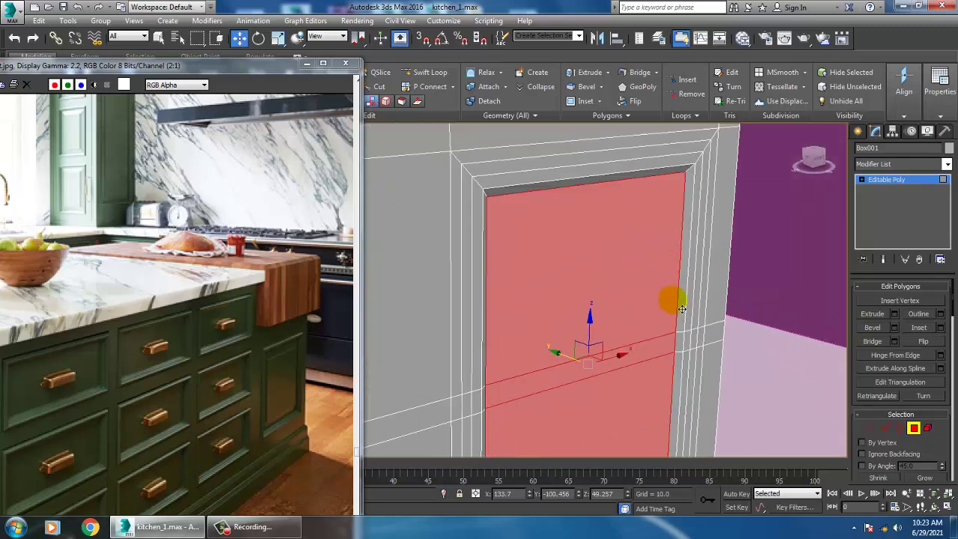
pyautogui.moveTo(693, 253); pyautogui.dragTo(702, 265, button='middle')
pyautogui.press('2')
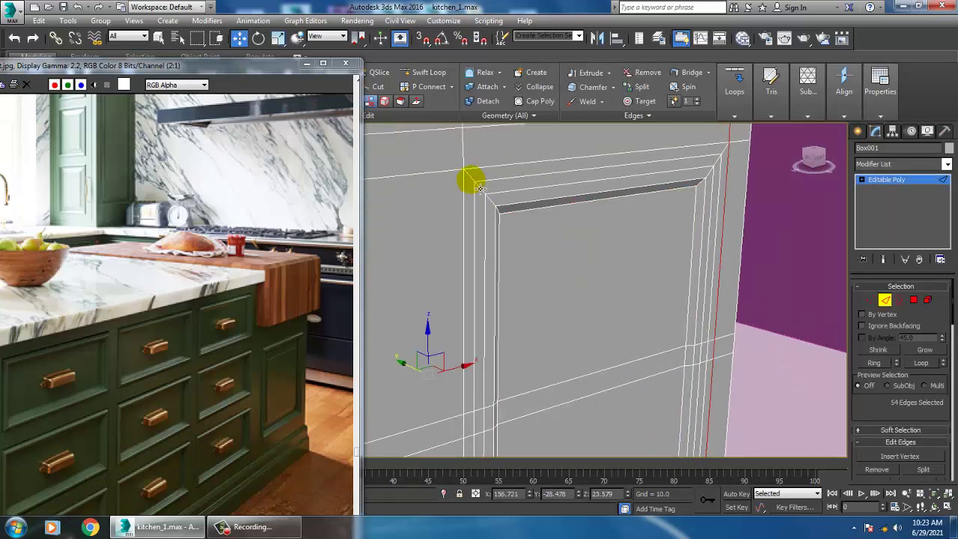
pyautogui.click(480, 187)
pyautogui.hotkey('alt', 'r')
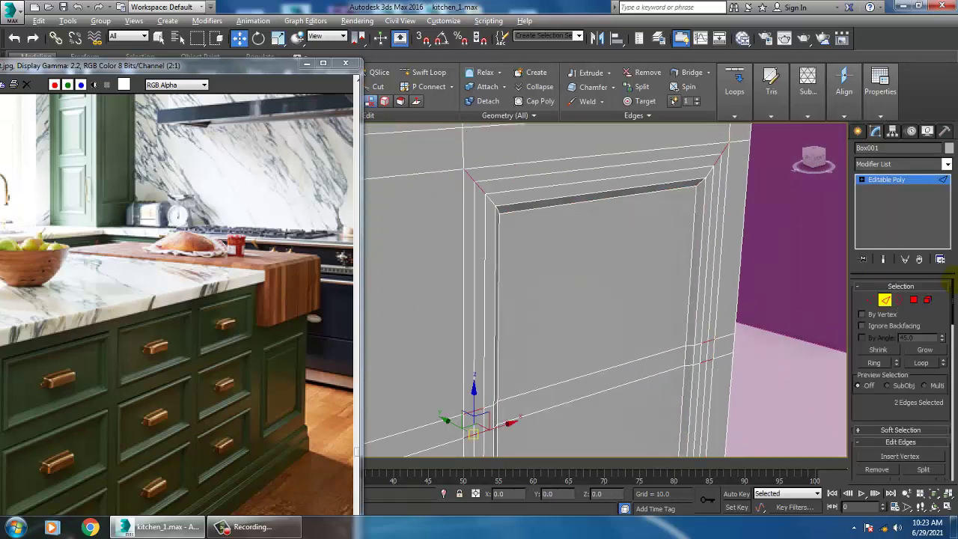
pyautogui.click(913, 300)
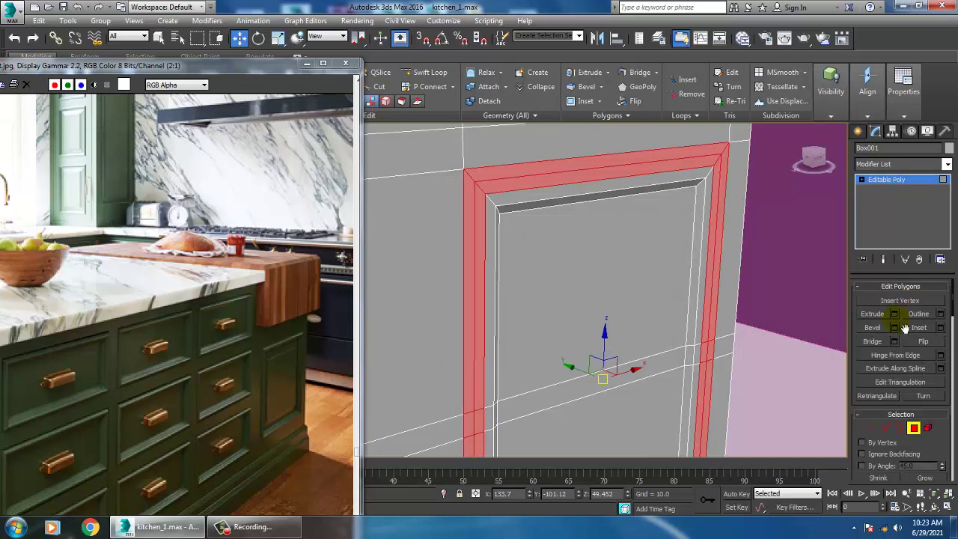
pyautogui.click(894, 327)
pyautogui.moveTo(472, 314); pyautogui.dragTo(473, 332)
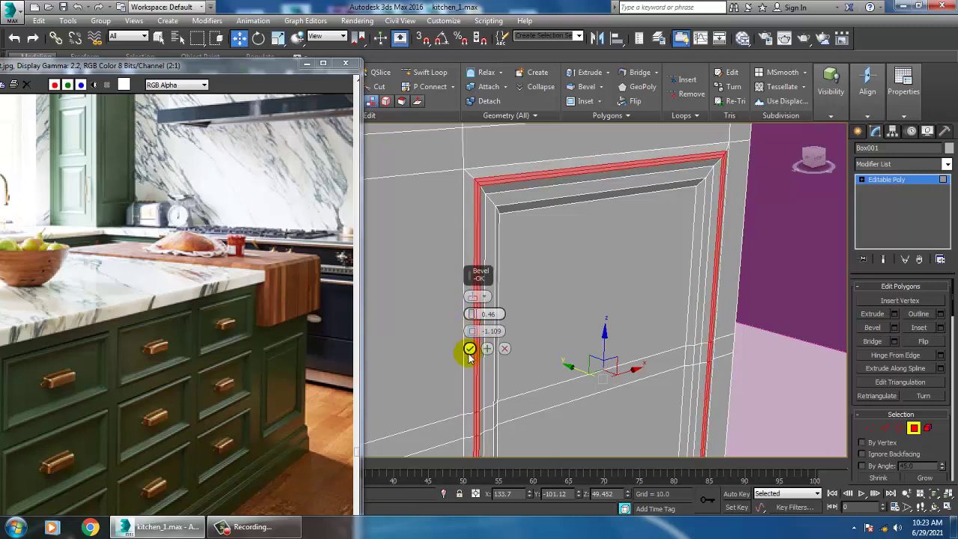
pyautogui.click(470, 349)
pyautogui.scroll(-6, 464, 348)
pyautogui.keyDown('alt'); pyautogui.moveTo(718, 309); pyautogui.dragTo(864, 223, button='middle'); pyautogui.keyUp('alt')
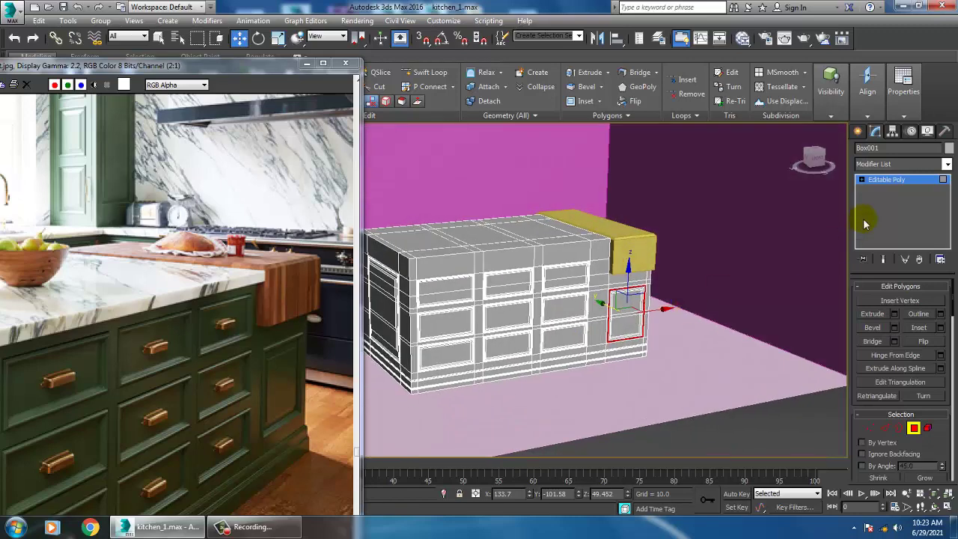
pyautogui.click(902, 184)
# Step: Examine the island from the front and compare it with the marble countertop in the reference image
pyautogui.moveTo(154, 333); pyautogui.dragTo(212, 326, button='middle')
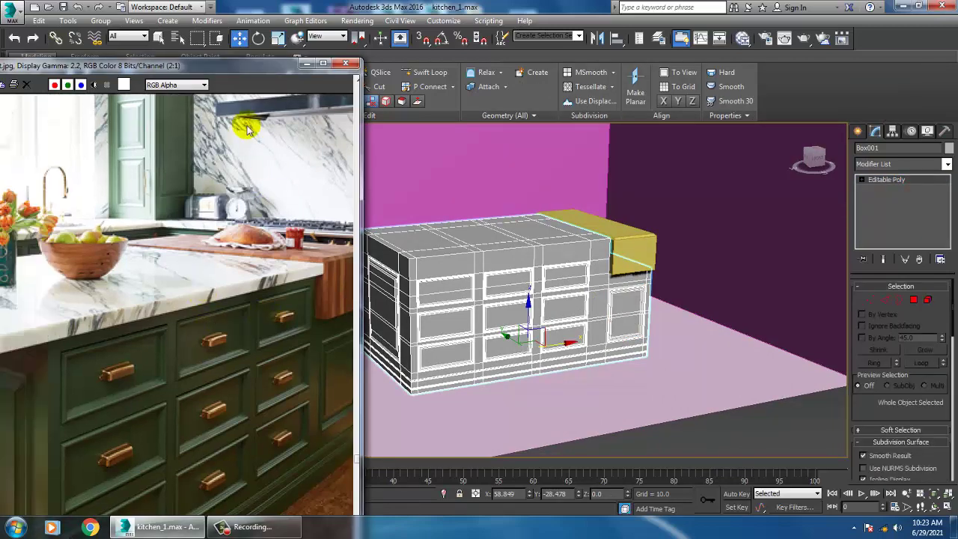
pyautogui.moveTo(238, 67); pyautogui.dragTo(296, 64)
pyautogui.moveTo(229, 65); pyautogui.dragTo(326, 64)
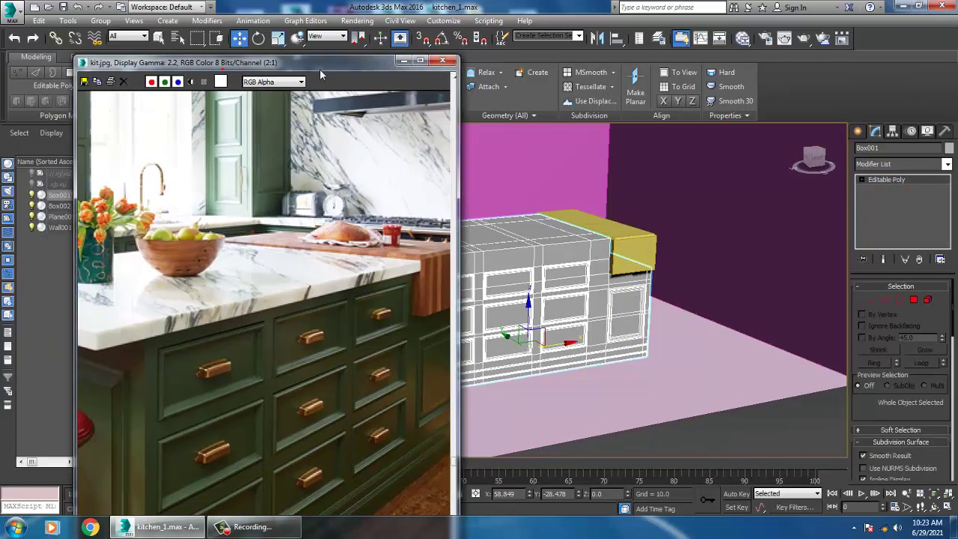
pyautogui.moveTo(707, 242); pyautogui.dragTo(789, 238, button='middle')
pyautogui.moveTo(649, 260)
pyautogui.keyDown('alt'); pyautogui.mouseDown(button='middle')
pyautogui.moveTo(656, 267)
pyautogui.moveTo(711, 251)
pyautogui.moveTo(666, 258)
pyautogui.mouseUp(button='middle'); pyautogui.keyUp('alt')
pyautogui.click(736, 228)
pyautogui.keyDown('alt'); pyautogui.moveTo(736, 228); pyautogui.dragTo(708, 243, button='middle'); pyautogui.keyUp('alt')
# Step: Draw a countertop box over the island up to the yellow block, about 158.8 long, 234.8 wide and 5.2 high
pyautogui.click(858, 131)
pyautogui.click(893, 207)
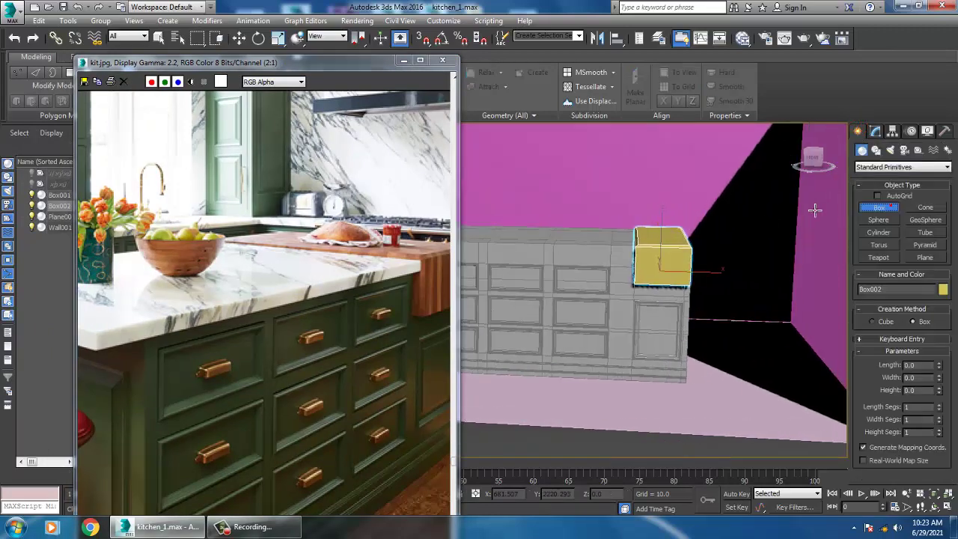
pyautogui.click(642, 224)
pyautogui.hotkey('alt', 'w')
pyautogui.click(516, 186)
pyautogui.click(248, 250)
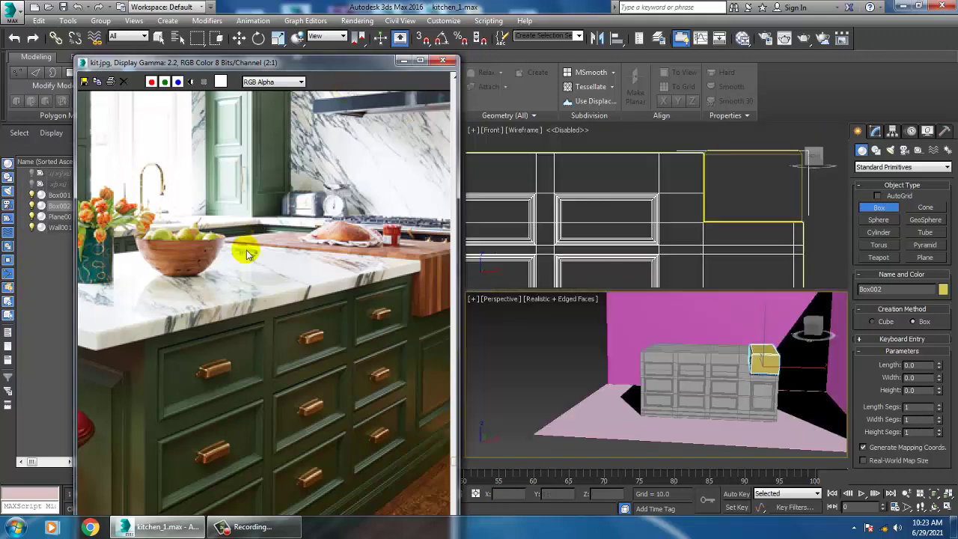
pyautogui.scroll(-1, 248, 251)
pyautogui.moveTo(641, 275); pyautogui.dragTo(669, 279, button='middle')
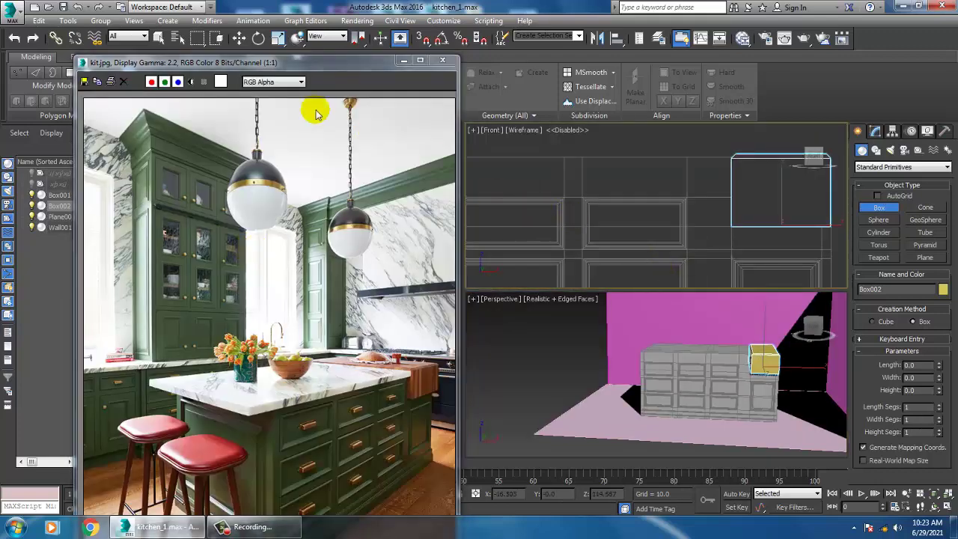
pyautogui.moveTo(329, 62); pyautogui.dragTo(47, 62)
pyautogui.hotkey('alt', 'w')
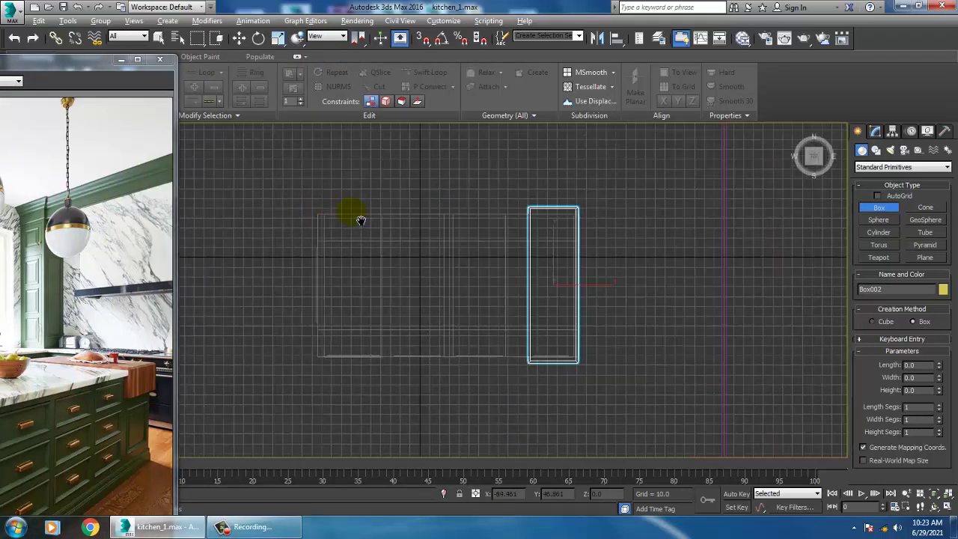
pyautogui.scroll(3, 510, 261)
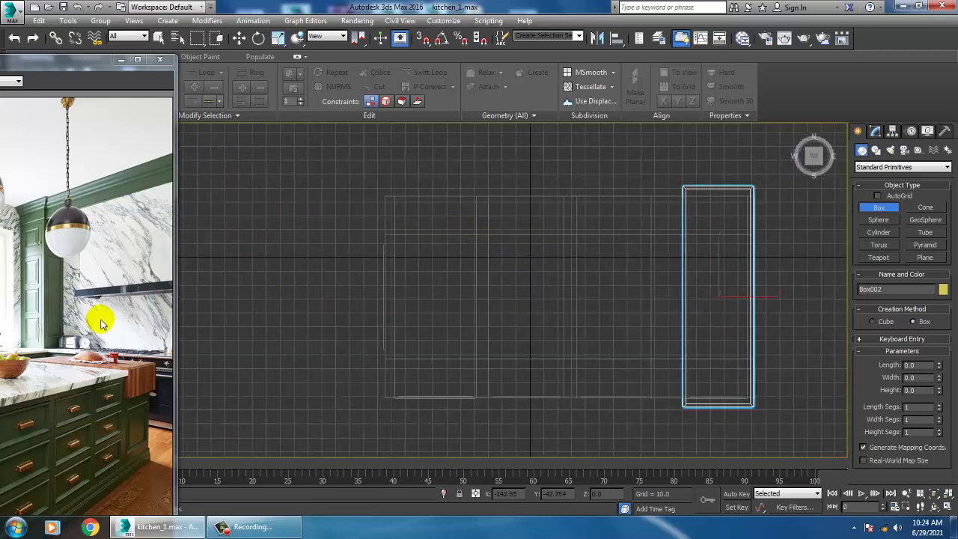
pyautogui.moveTo(41, 71); pyautogui.dragTo(229, 28)
pyautogui.moveTo(570, 244); pyautogui.dragTo(664, 239, button='middle')
pyautogui.moveTo(464, 191); pyautogui.dragTo(786, 411)
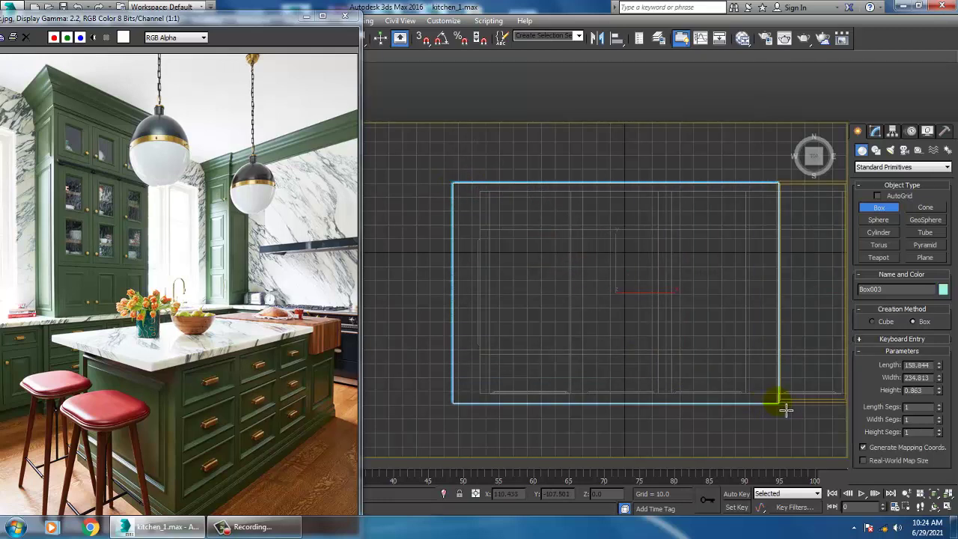
pyautogui.click(784, 404)
# Step: Raise the countertop slab from the floor to the top of the island, at about Z 128.8
pyautogui.hotkey('alt', 'w')
pyautogui.middleClick(749, 404)
pyautogui.hotkey('alt', 'w')
pyautogui.keyDown('alt'); pyautogui.moveTo(706, 389); pyautogui.dragTo(668, 384, button='middle'); pyautogui.keyUp('alt')
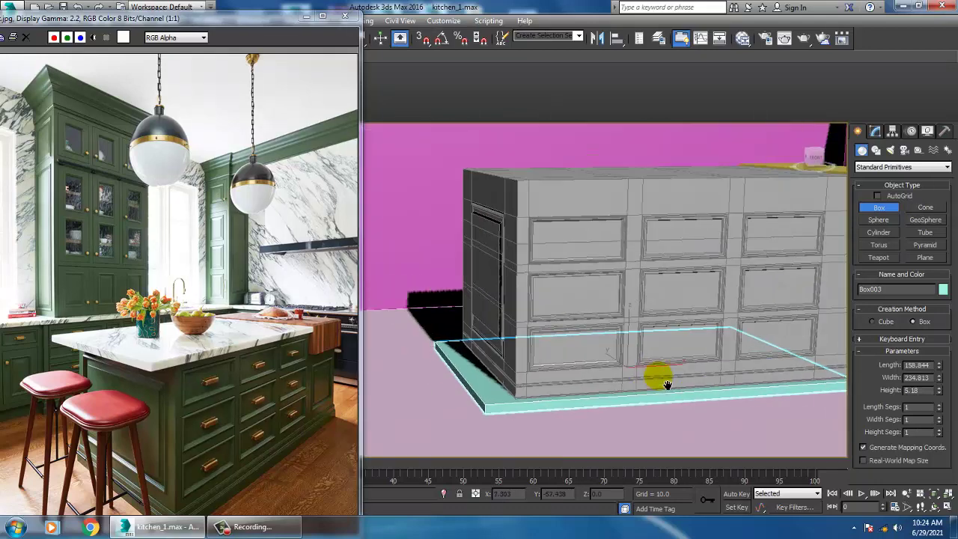
pyautogui.scroll(-3, 631, 370)
pyautogui.press('w')
pyautogui.moveTo(635, 354); pyautogui.dragTo(642, 223)
pyautogui.scroll(6, 642, 223)
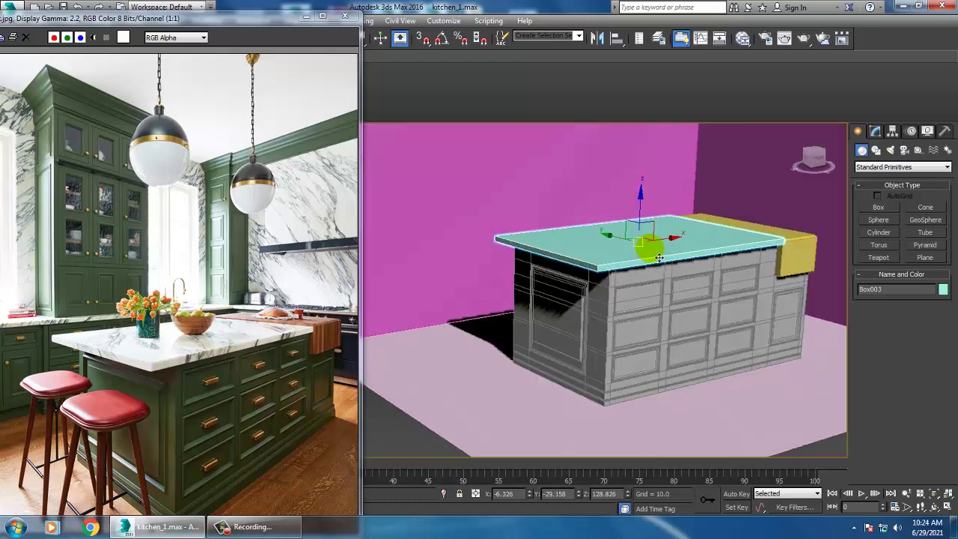
# Step: Adjust the countertop slab's height in the front view to about Z 130.3 so it rests on the island
pyautogui.hotkey('alt', 'w')
pyautogui.middleClick(693, 193)
pyautogui.hotkey('alt', 'w')
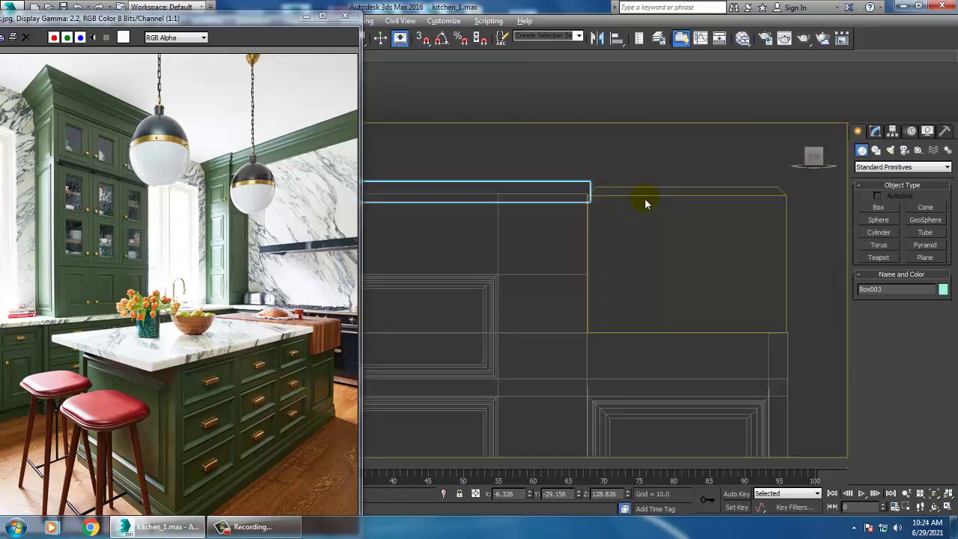
pyautogui.moveTo(601, 202); pyautogui.dragTo(781, 253, button='middle')
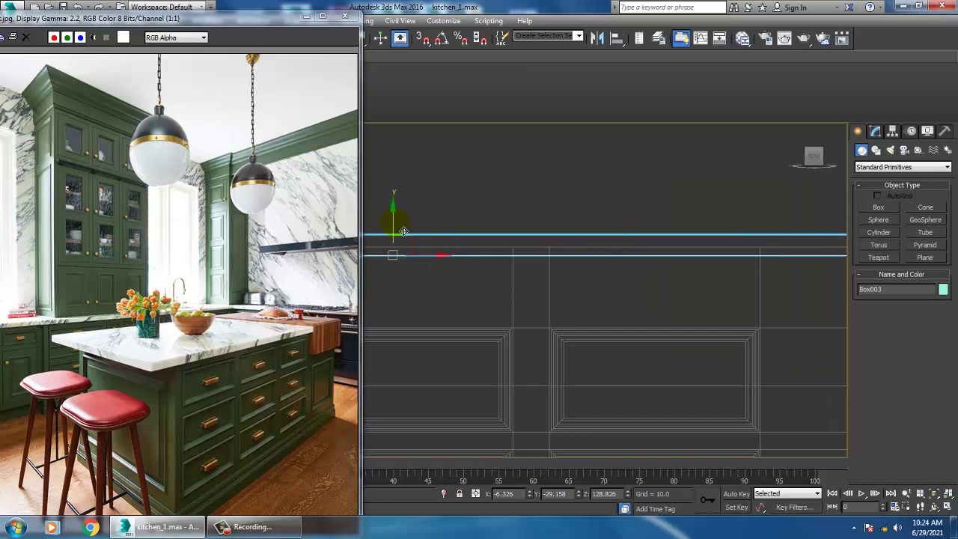
pyautogui.moveTo(403, 231); pyautogui.dragTo(402, 225)
# Step: Raise the yellow block's top chamfer vertices to about Z 134.4, bringing them near the countertop's upper surface
pyautogui.moveTo(705, 243); pyautogui.dragTo(712, 268, button='middle')
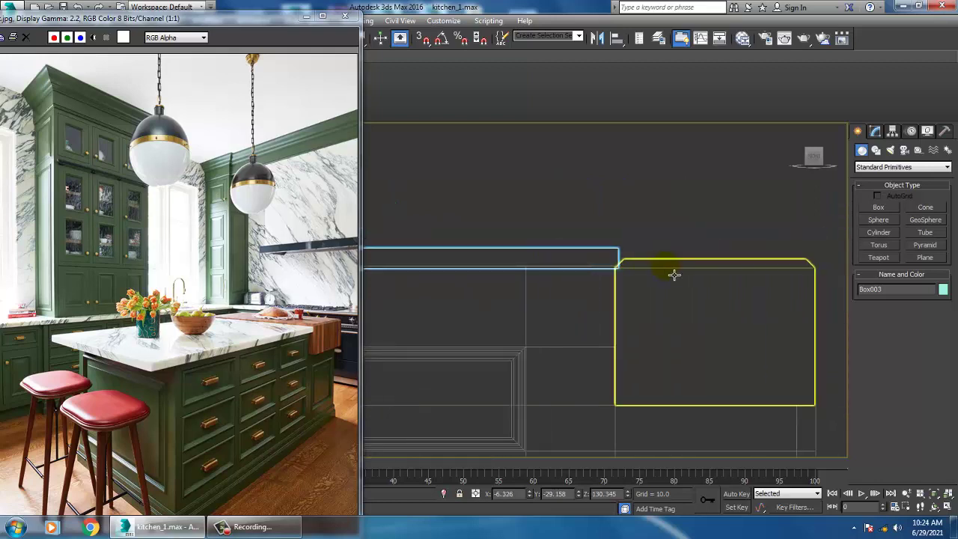
pyautogui.click(676, 271)
pyautogui.press('1')
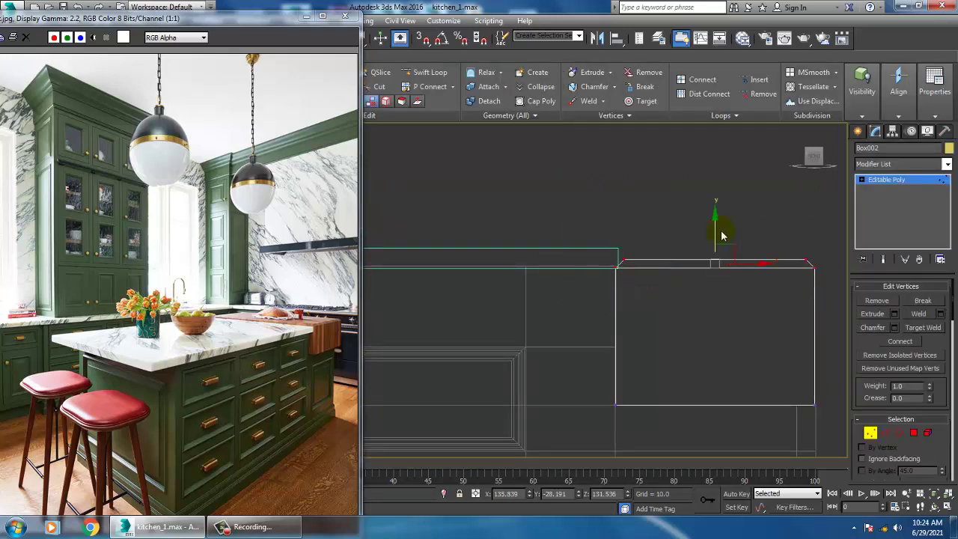
pyautogui.moveTo(721, 236)
pyautogui.mouseDown()
pyautogui.moveTo(719, 220)
pyautogui.moveTo(727, 228)
pyautogui.mouseUp()
pyautogui.hotkey('alt', 'w')
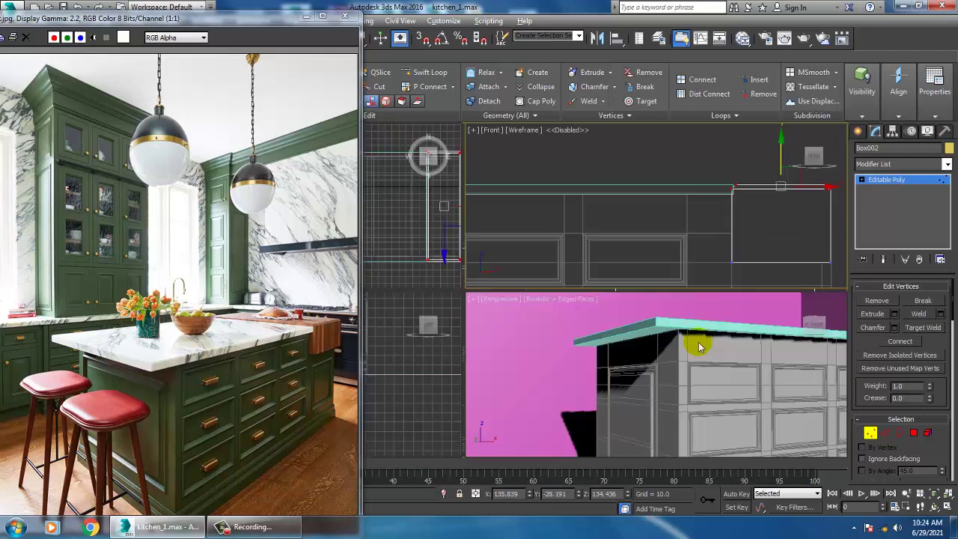
# Step: Leave vertex editing of the yellow block and convert the countertop slab to an Editable Poly
pyautogui.middleClick(699, 344)
pyautogui.hotkey('alt', 'w')
pyautogui.keyDown('alt'); pyautogui.moveTo(668, 327); pyautogui.dragTo(738, 329, button='middle'); pyautogui.keyUp('alt')
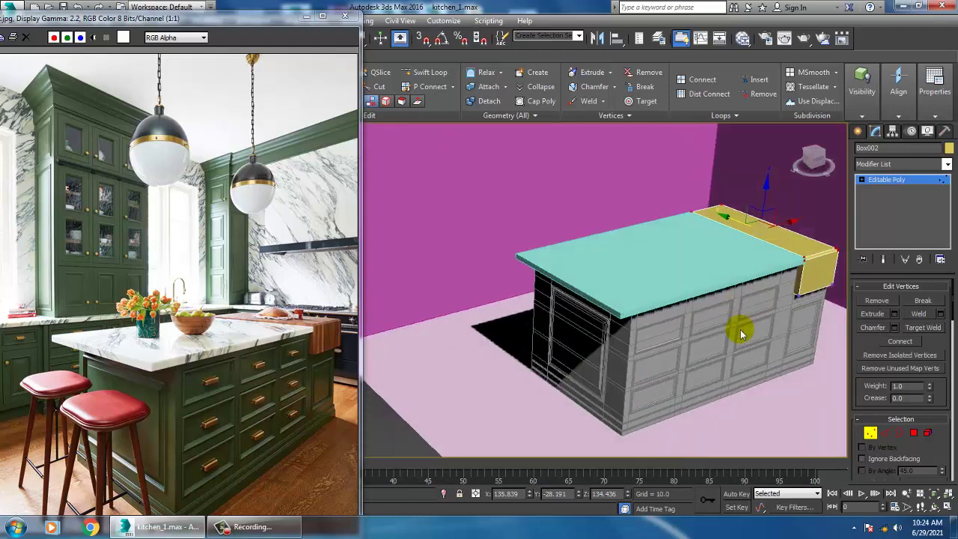
pyautogui.scroll(3, 706, 337)
pyautogui.click(893, 180)
pyautogui.click(714, 237)
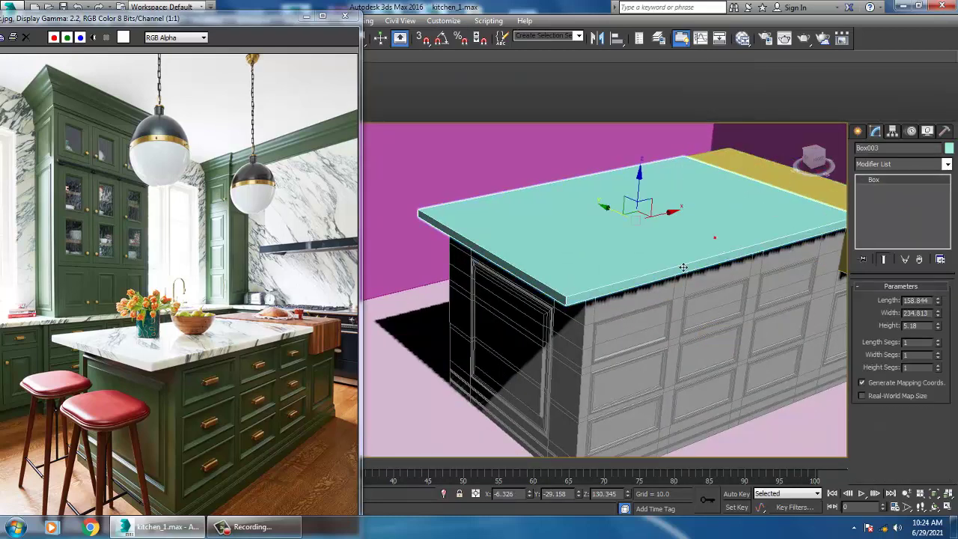
pyautogui.keyDown('alt'); pyautogui.moveTo(615, 286); pyautogui.dragTo(840, 333, button='middle'); pyautogui.keyUp('alt')
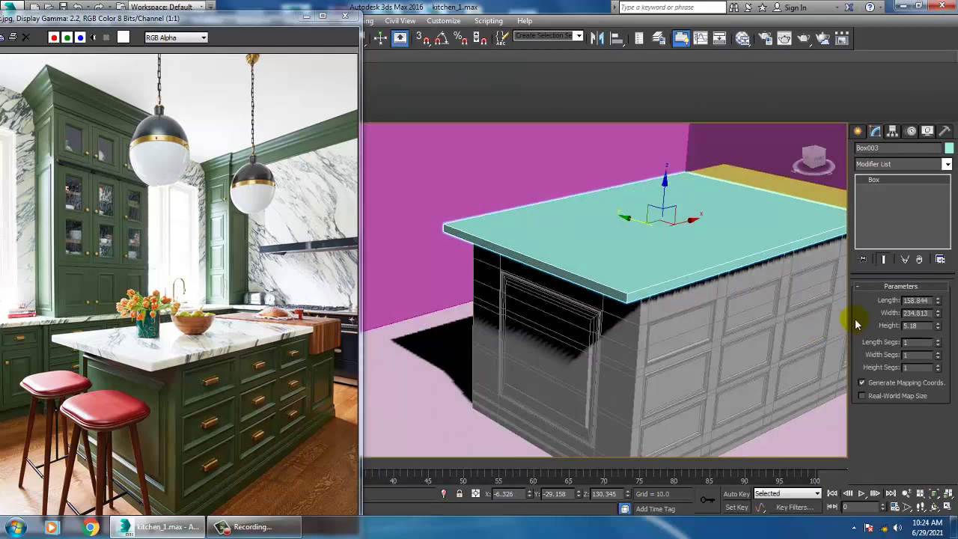
pyautogui.rightClick(563, 241)
pyautogui.moveTo(637, 362)
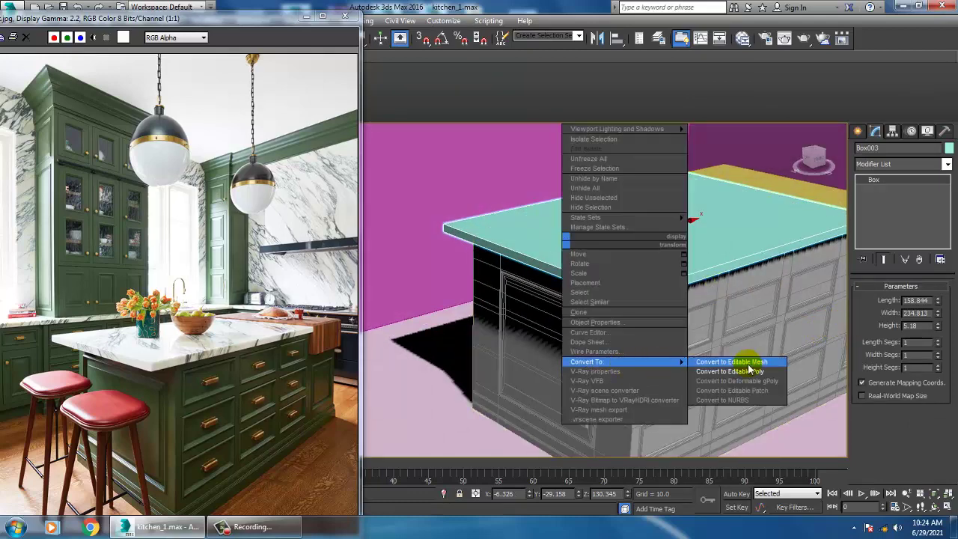
pyautogui.click(741, 372)
# Step: Select the countertop slab's upper and lower perimeter edges that are reachable along its front, back and end
pyautogui.press('2')
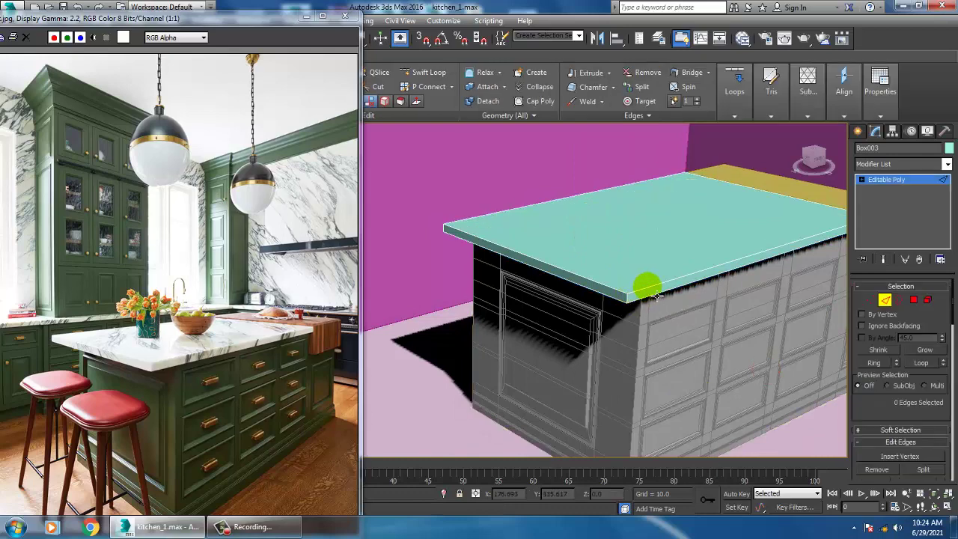
pyautogui.click(654, 293)
pyautogui.keyDown('ctrl'); pyautogui.click(618, 296); pyautogui.keyUp('ctrl')
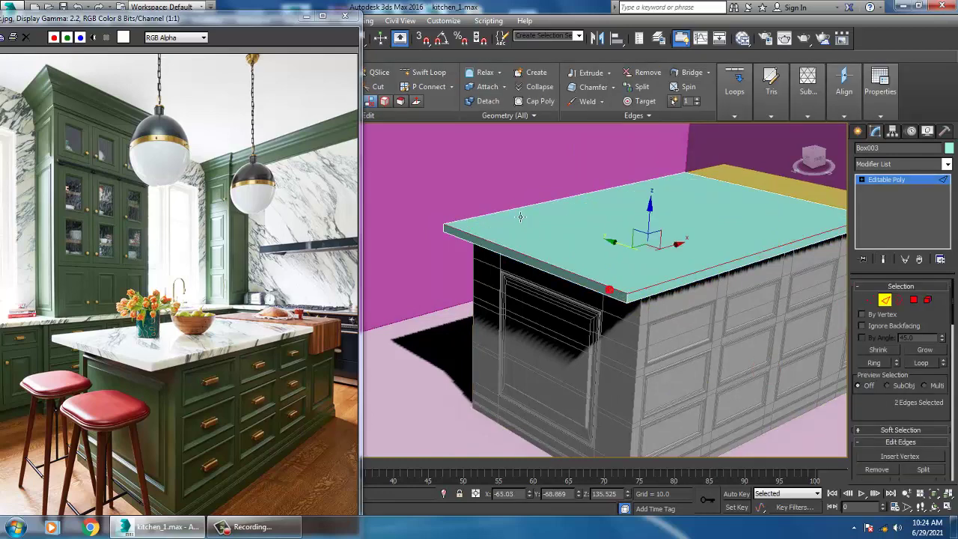
pyautogui.keyDown('ctrl'); pyautogui.click(519, 211); pyautogui.keyUp('ctrl')
pyautogui.keyDown('ctrl'); pyautogui.click(670, 301); pyautogui.keyUp('ctrl')
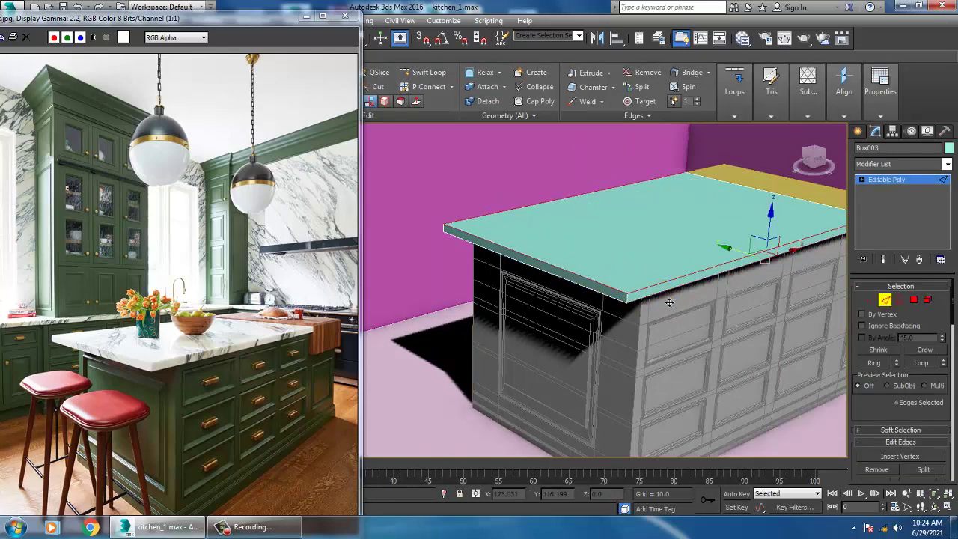
pyautogui.keyDown('ctrl'); pyautogui.click(616, 306); pyautogui.keyUp('ctrl')
pyautogui.keyDown('alt'); pyautogui.moveTo(572, 288); pyautogui.dragTo(637, 336, button='middle'); pyautogui.keyUp('alt')
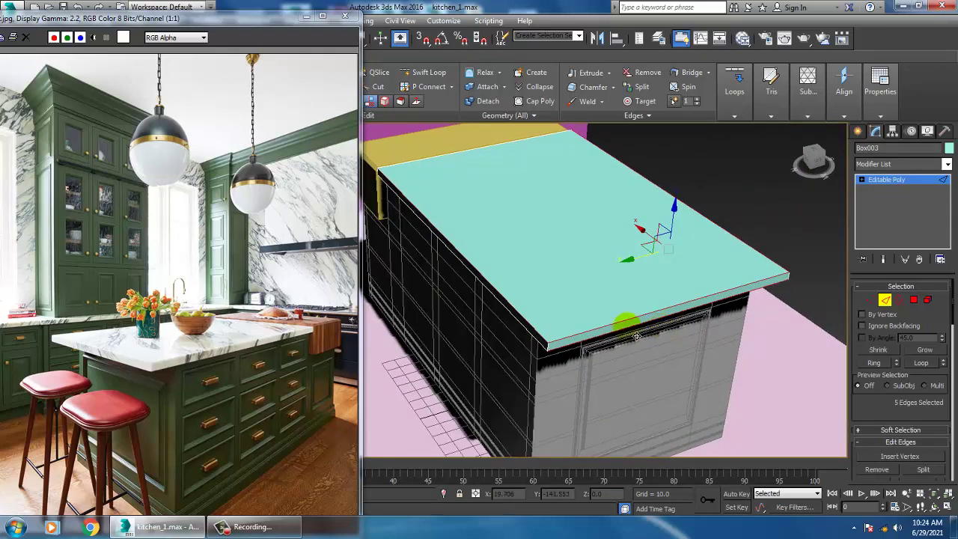
# Step: Isolate the countertop slab and add its remaining perimeter edges to the edge selection
pyautogui.hotkey('alt', 'q')
pyautogui.moveTo(577, 361); pyautogui.dragTo(789, 276, button='middle')
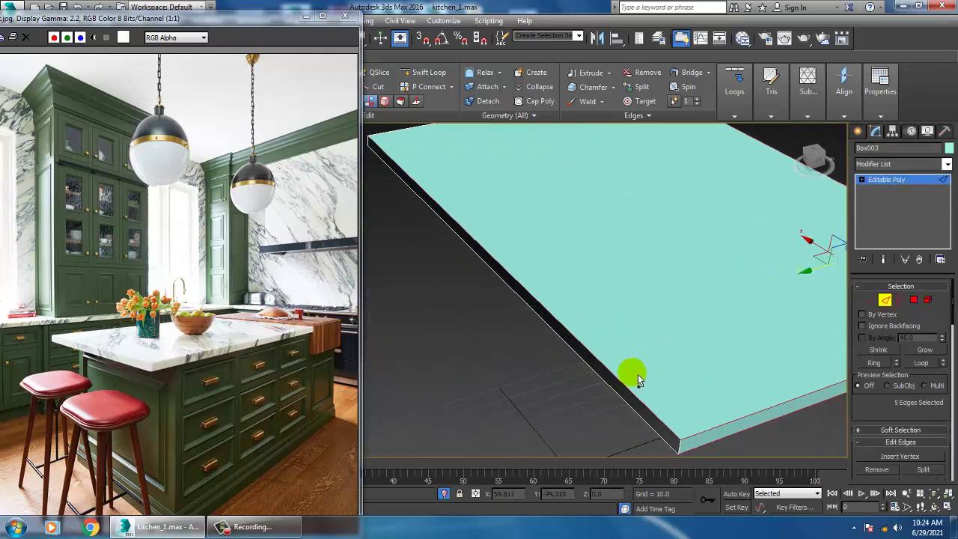
pyautogui.keyDown('ctrl'); pyautogui.click(625, 397); pyautogui.keyUp('ctrl')
pyautogui.scroll(-4, 624, 397)
pyautogui.keyDown('alt'); pyautogui.moveTo(624, 396); pyautogui.dragTo(569, 382, button='middle'); pyautogui.keyUp('alt')
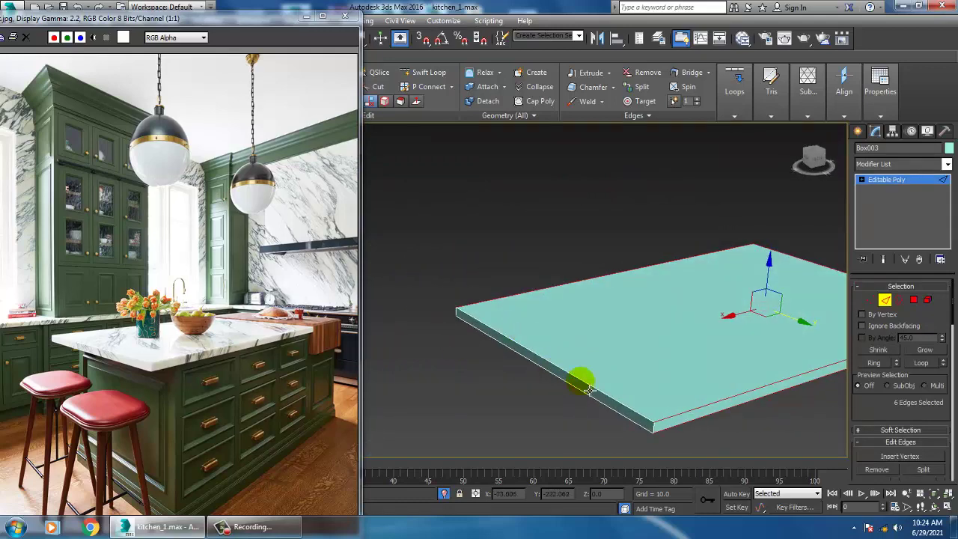
pyautogui.keyDown('ctrl'); pyautogui.click(792, 349); pyautogui.keyUp('ctrl')
pyautogui.keyDown('alt'); pyautogui.moveTo(792, 348); pyautogui.dragTo(673, 376, button='middle'); pyautogui.keyUp('alt')
pyautogui.scroll(-5, 920, 417)
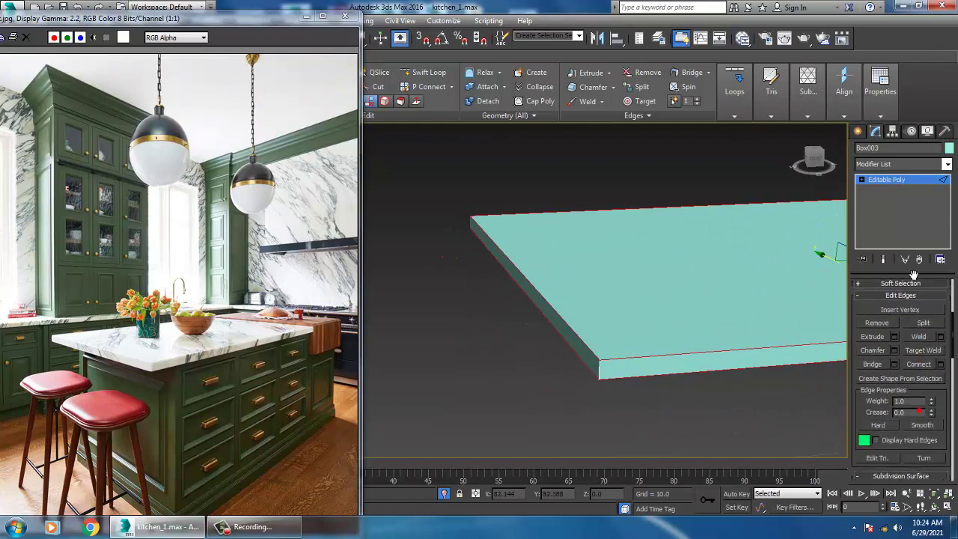
# Step: Chamfer the selected countertop edges by about 0.482 with 3 segments, finish edge editing and end the isolation
pyautogui.click(894, 350)
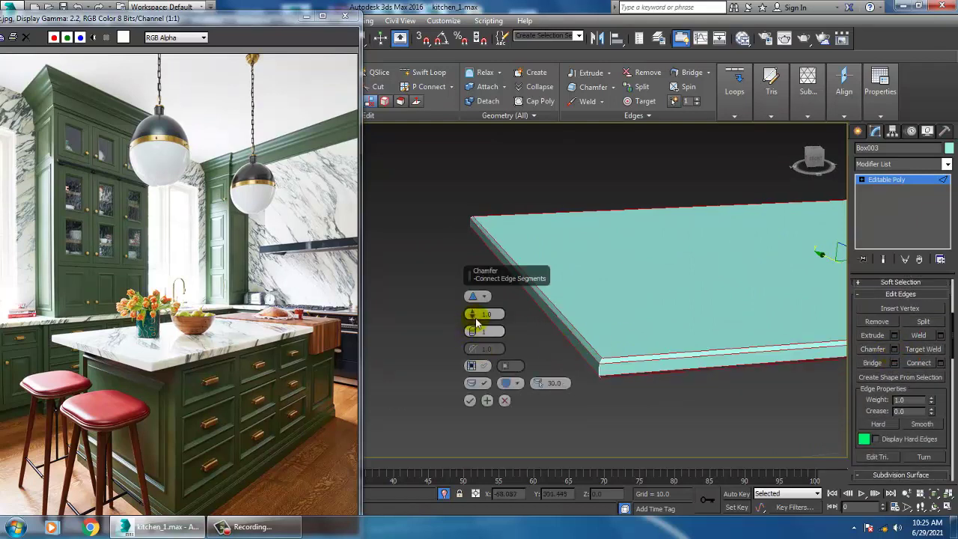
pyautogui.moveTo(475, 322); pyautogui.dragTo(473, 333)
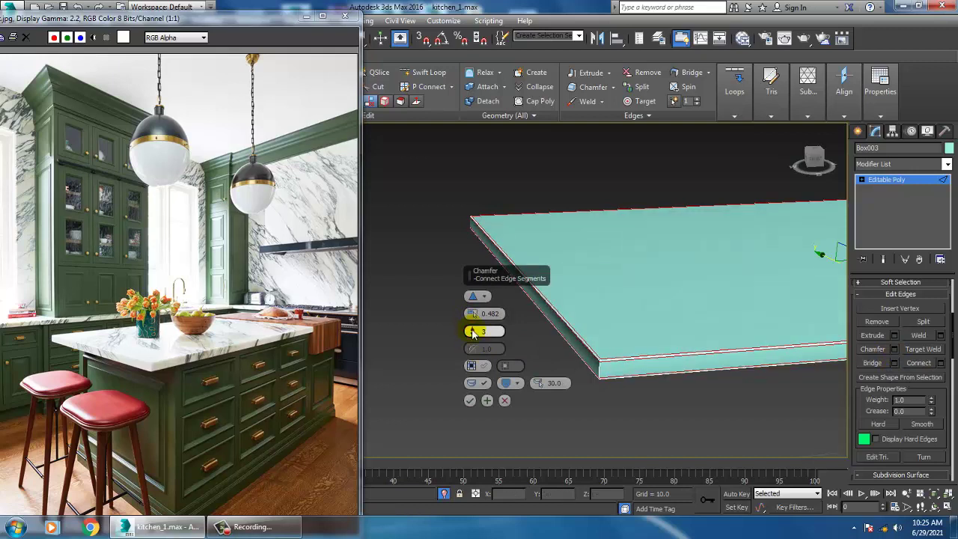
pyautogui.click(470, 401)
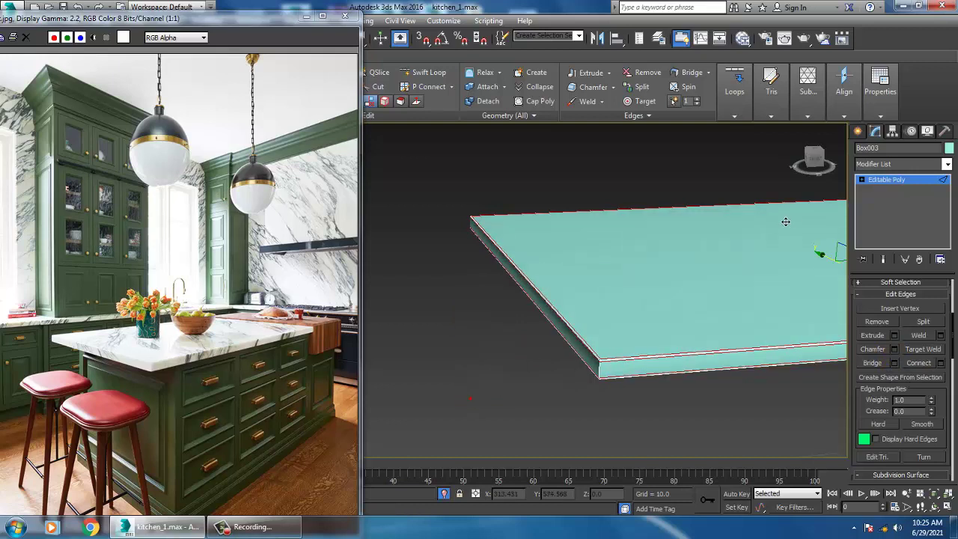
pyautogui.click(909, 182)
pyautogui.rightClick(640, 171)
pyautogui.click(679, 78)
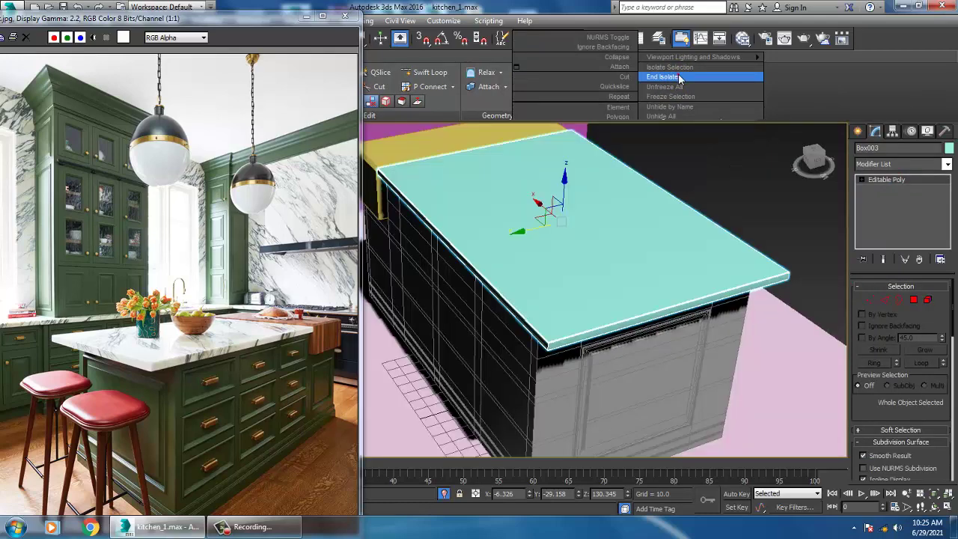
# Step: Select all five scene objects and give them the same grey object color
pyautogui.click(786, 248)
pyautogui.keyDown('alt'); pyautogui.moveTo(785, 258); pyautogui.dragTo(669, 322, button='middle'); pyautogui.keyUp('alt')
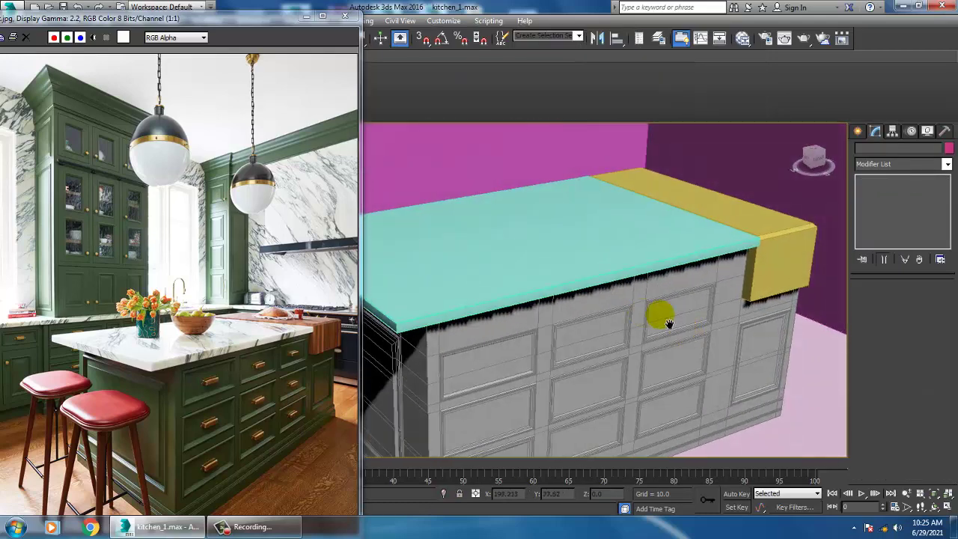
pyautogui.scroll(-3, 669, 322)
pyautogui.click(696, 327)
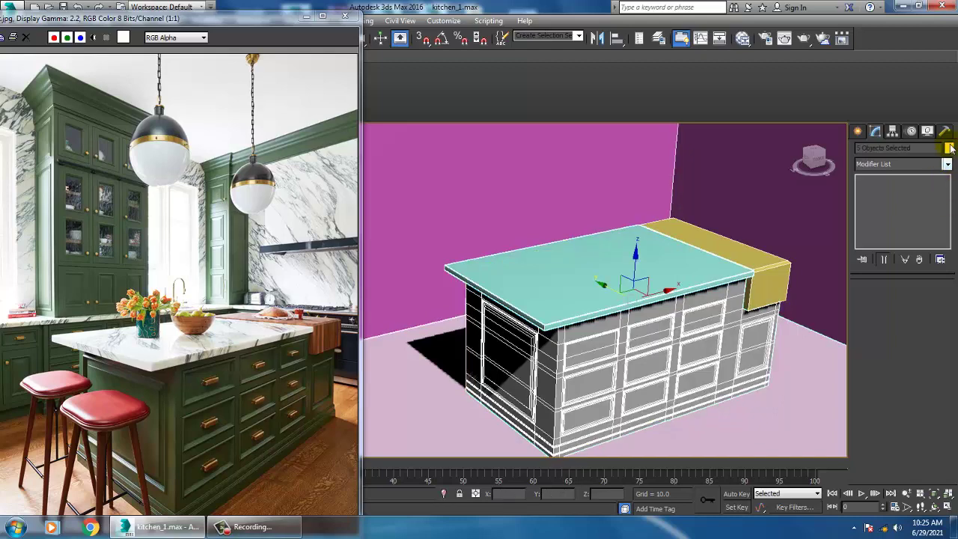
pyautogui.click(949, 148)
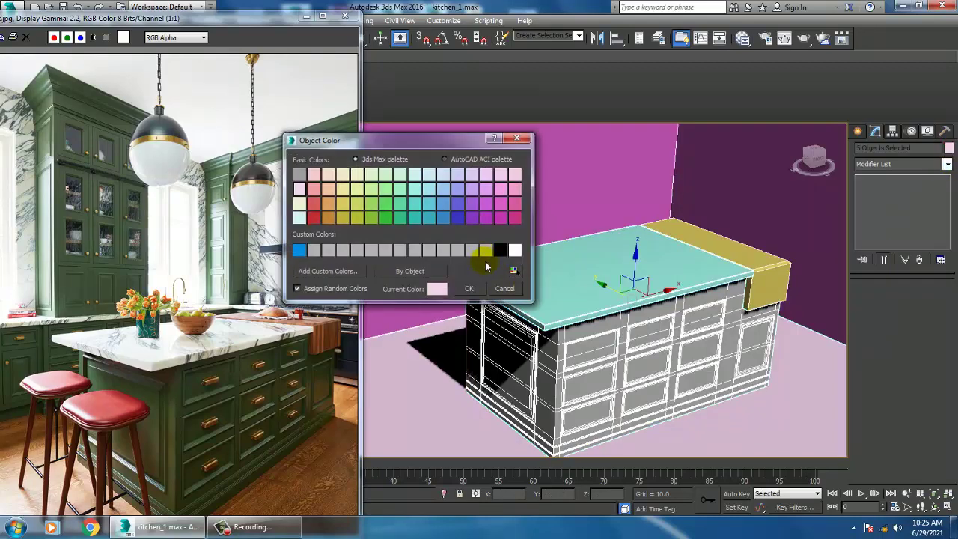
pyautogui.click(476, 289)
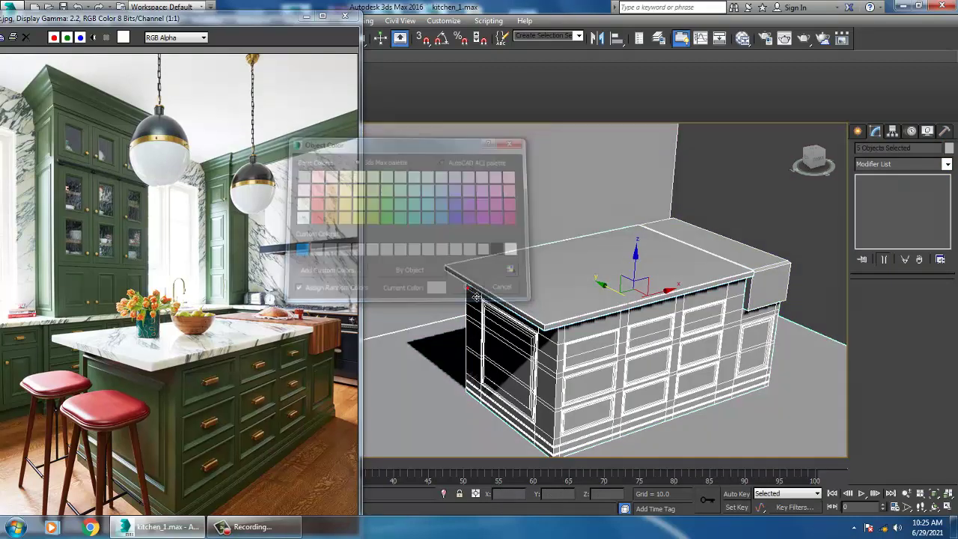
# Step: Draw a sphere for the fruit bowl within the island's outline in the top view, centred at about X 31.3, Y -21.8
pyautogui.click(183, 328)
pyautogui.scroll(1, 180, 322)
pyautogui.click(589, 321)
pyautogui.keyDown('alt'); pyautogui.moveTo(589, 321); pyautogui.dragTo(658, 327, button='middle'); pyautogui.keyUp('alt')
pyautogui.scroll(3, 658, 327)
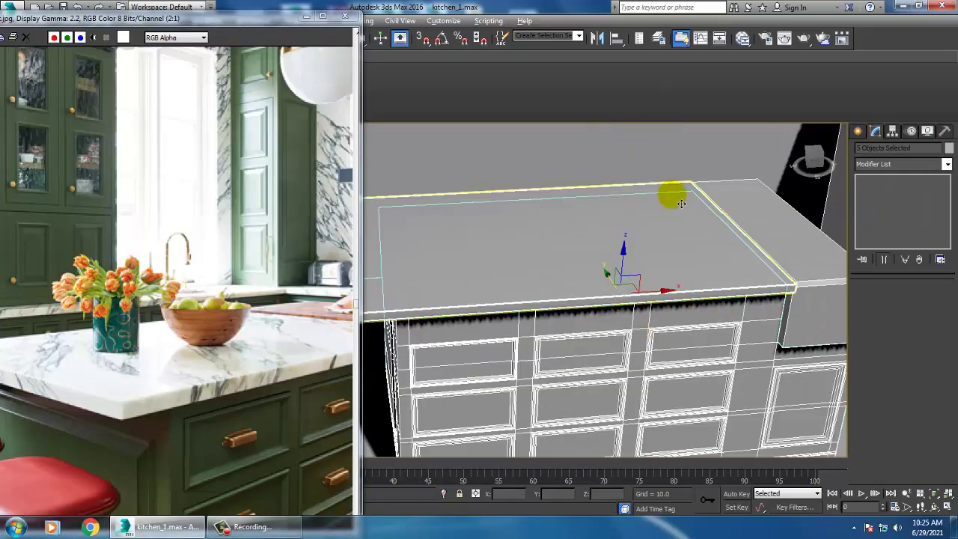
pyautogui.hotkey('alt', 'w')
pyautogui.rightClick(677, 175)
pyautogui.rightClick(416, 215)
pyautogui.hotkey('alt', 'w')
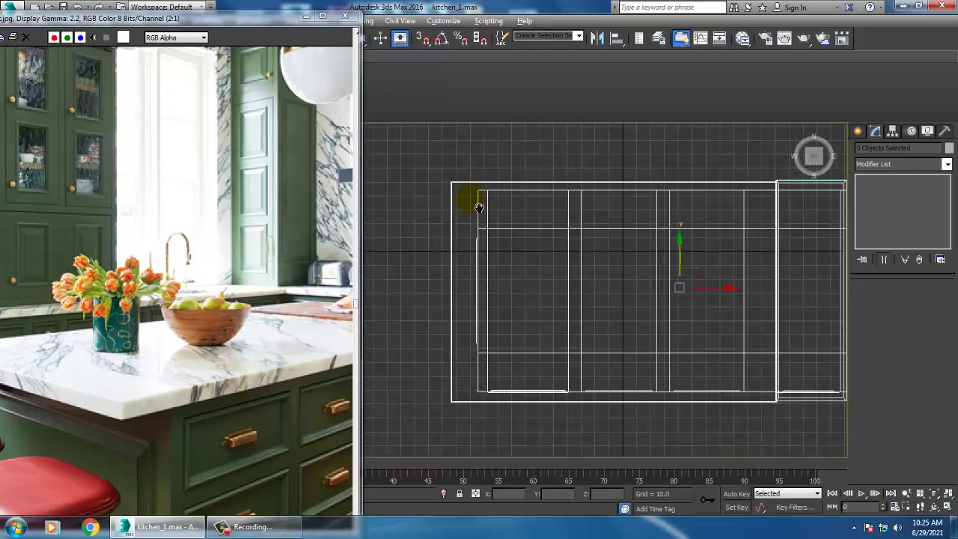
pyautogui.moveTo(620, 250)
pyautogui.mouseDown(button='middle')
pyautogui.moveTo(716, 222)
pyautogui.moveTo(620, 234)
pyautogui.mouseUp(button='middle')
pyautogui.click(858, 132)
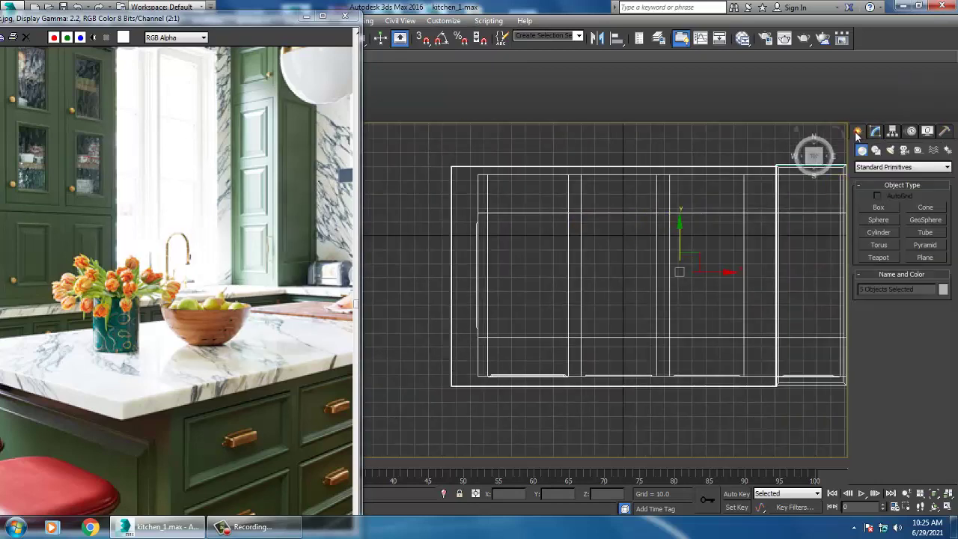
pyautogui.click(879, 219)
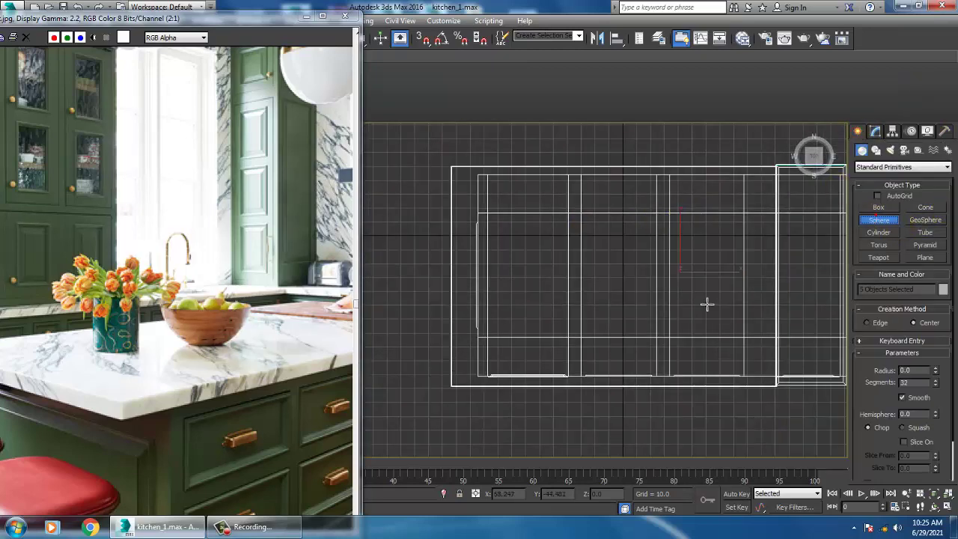
pyautogui.moveTo(667, 267); pyautogui.dragTo(695, 288)
pyautogui.rightClick(694, 288)
# Step: Raise the sphere from the floor to the top of the countertop, at about Z 155.2
pyautogui.hotkey('alt', 'w')
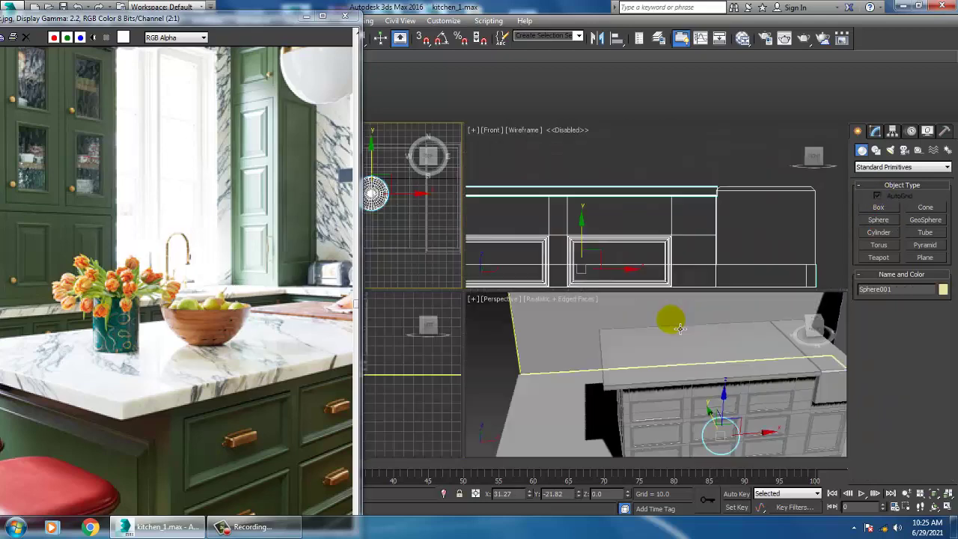
pyautogui.rightClick(675, 325)
pyautogui.hotkey('alt', 'w')
pyautogui.press('z')
pyautogui.scroll(-5, 649, 309)
pyautogui.keyDown('alt'); pyautogui.moveTo(630, 286); pyautogui.dragTo(611, 344, button='middle'); pyautogui.keyUp('alt')
pyautogui.scroll(-5, 611, 343)
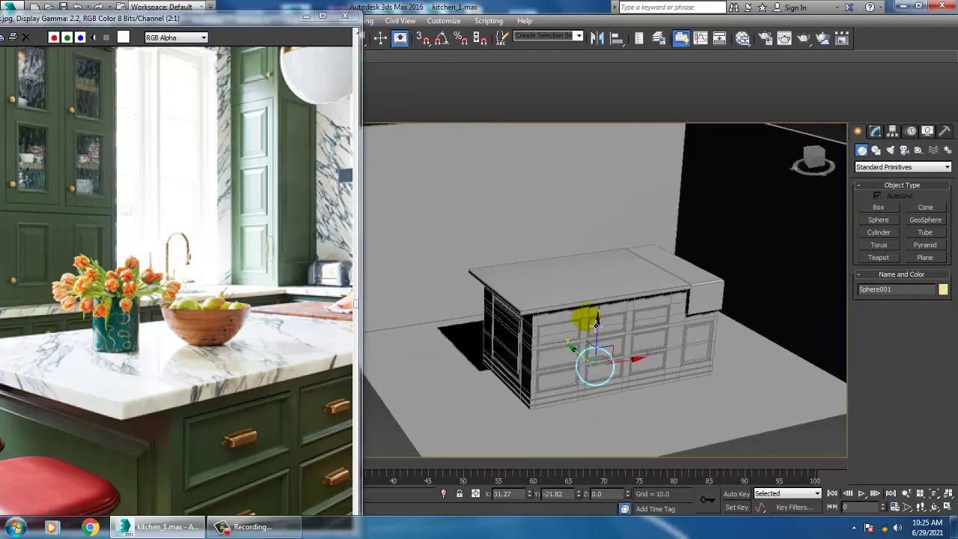
pyautogui.moveTo(597, 324); pyautogui.dragTo(613, 235)
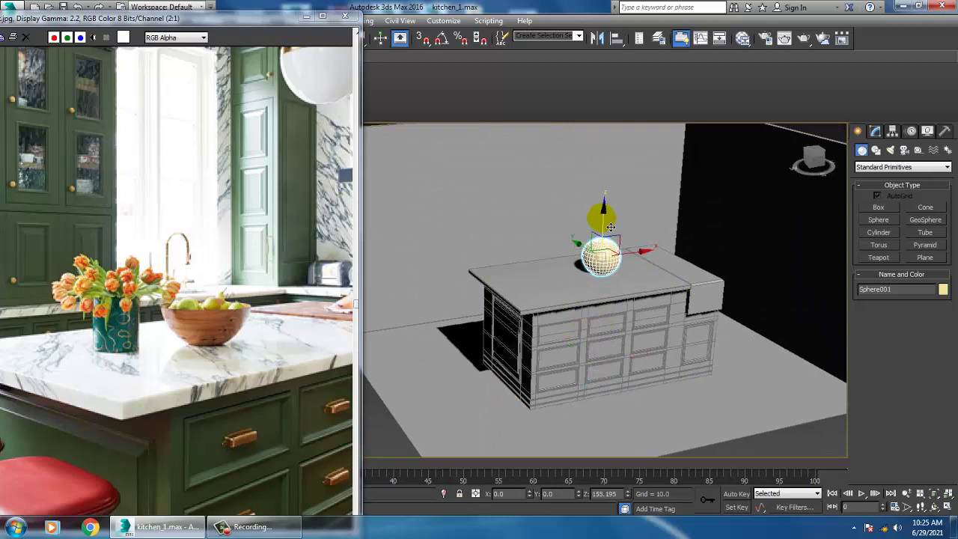
# Step: Check the sphere's size and height against the countertop in the perspective and front views, comparing with the reference bowl
pyautogui.press('z')
pyautogui.scroll(-5, 613, 266)
pyautogui.keyDown('alt'); pyautogui.moveTo(635, 293); pyautogui.dragTo(644, 316, button='middle'); pyautogui.keyUp('alt')
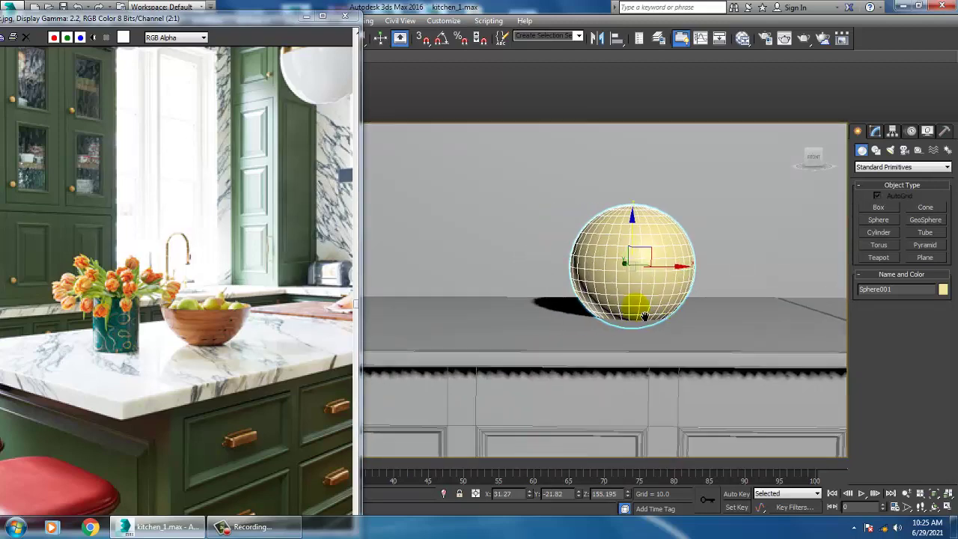
pyautogui.scroll(3, 645, 316)
pyautogui.hotkey('alt', 'w')
pyautogui.hotkey('alt', 'w')
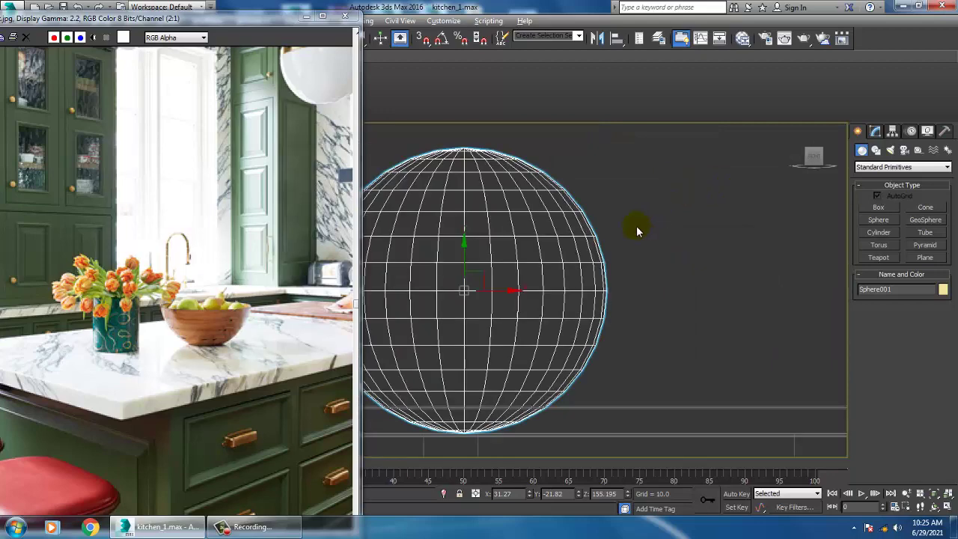
pyautogui.scroll(-5, 621, 267)
pyautogui.scroll(-1, 685, 281)
pyautogui.hotkey('alt', 'w')
pyautogui.hotkey('alt', 'w')
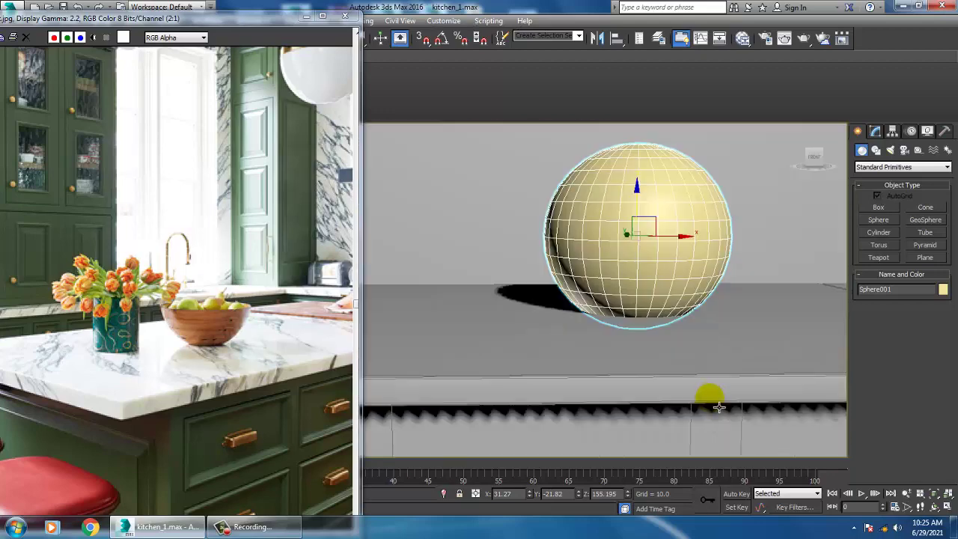
pyautogui.scroll(-5, 721, 408)
pyautogui.keyDown('alt'); pyautogui.moveTo(742, 397); pyautogui.dragTo(756, 386, button='middle'); pyautogui.keyUp('alt')
pyautogui.moveTo(756, 386); pyautogui.dragTo(646, 332, button='middle')
pyautogui.scroll(-4, 646, 330)
pyautogui.scroll(2, 653, 340)
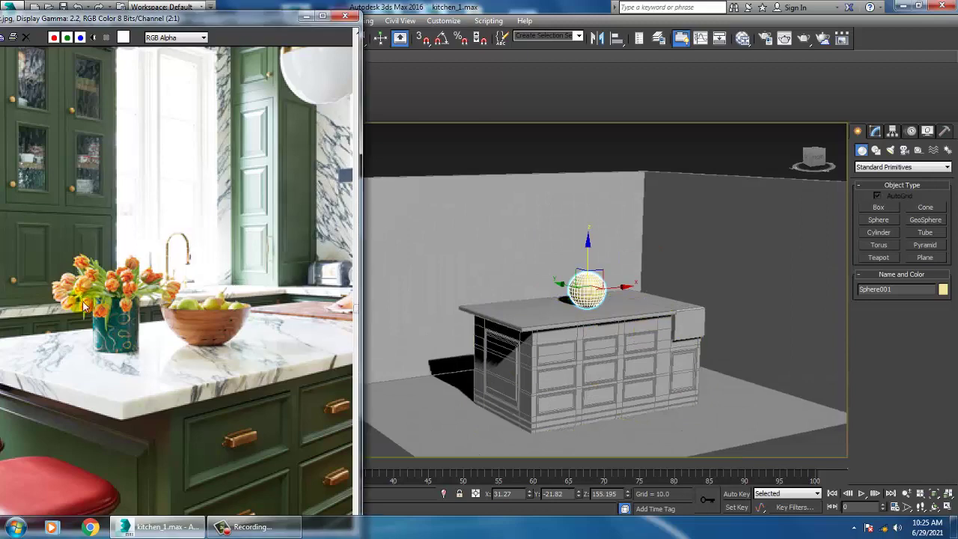
pyautogui.scroll(-1, 98, 304)
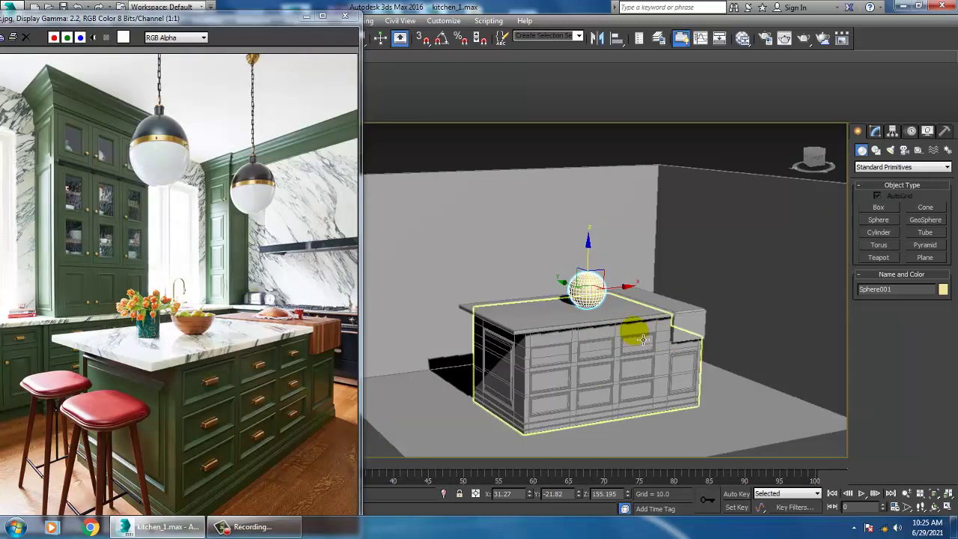
# Step: Convert the sphere on the countertop to an Editable Poly
pyautogui.keyDown('alt'); pyautogui.moveTo(633, 335); pyautogui.dragTo(577, 277, button='middle'); pyautogui.keyUp('alt')
pyautogui.scroll(2, 577, 278)
pyautogui.hotkey('alt', 'w')
pyautogui.middleClick(789, 175)
pyautogui.hotkey('alt', 'w')
pyautogui.scroll(3, 750, 216)
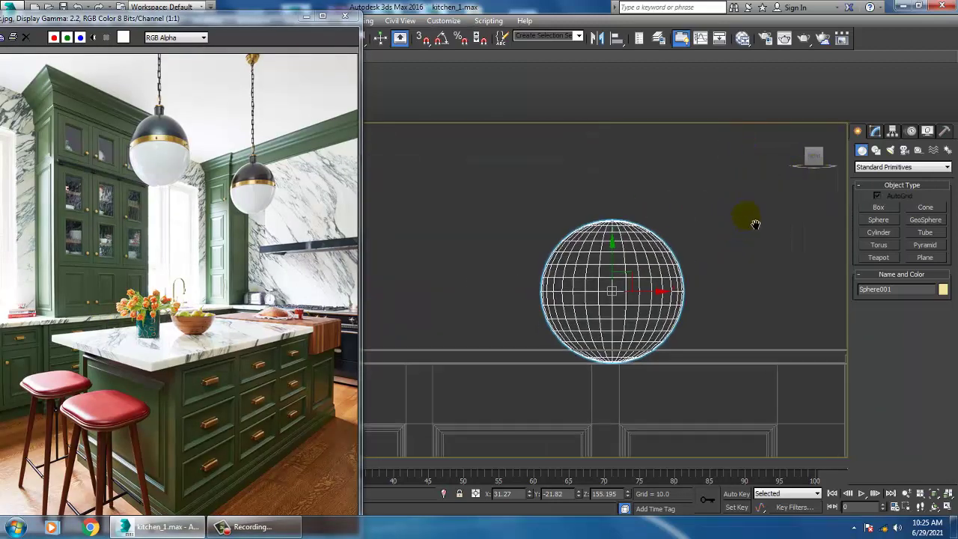
pyautogui.rightClick(657, 229)
pyautogui.moveTo(757, 351)
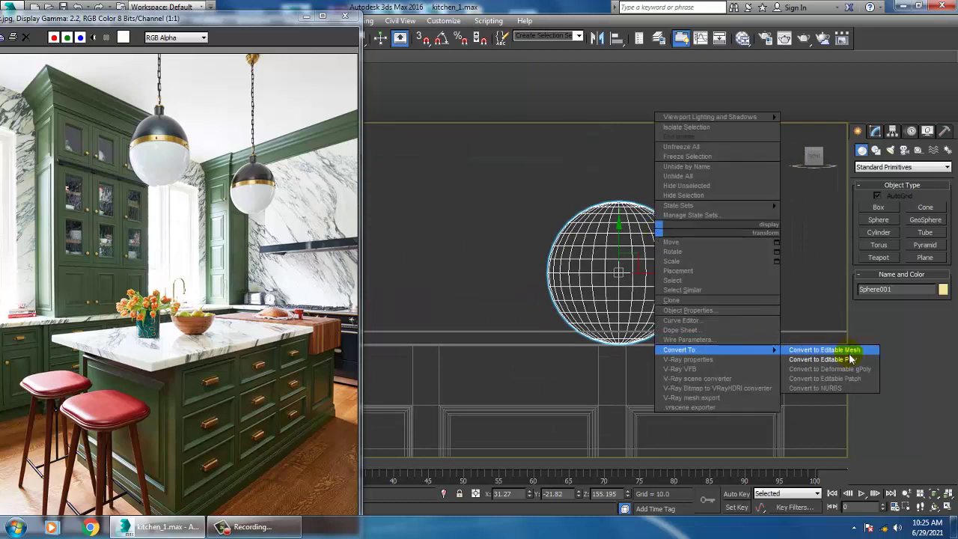
pyautogui.click(846, 359)
# Step: Delete the polygons of the sphere's upper half in the front view to leave an open bowl
pyautogui.press('4')
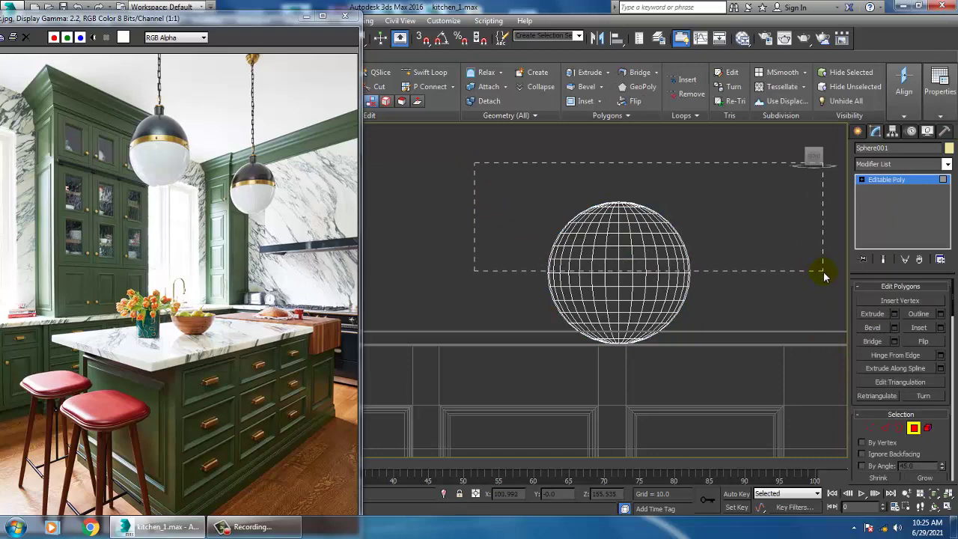
pyautogui.moveTo(824, 277); pyautogui.dragTo(819, 269)
pyautogui.press('Delete')
pyautogui.scroll(4, 621, 292)
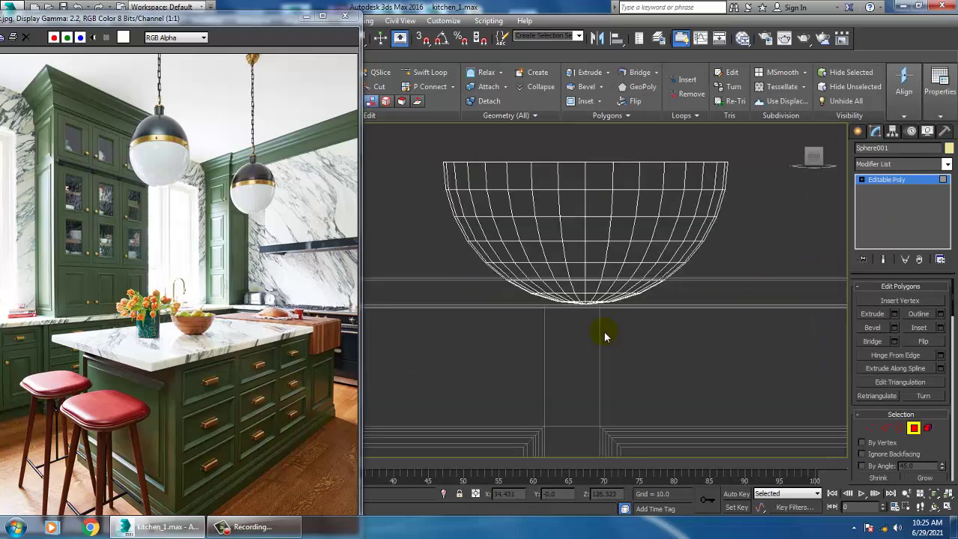
# Step: Delete the lowest ring of polygons at the bottom of the bowl in the front view
pyautogui.moveTo(571, 322); pyautogui.dragTo(637, 307)
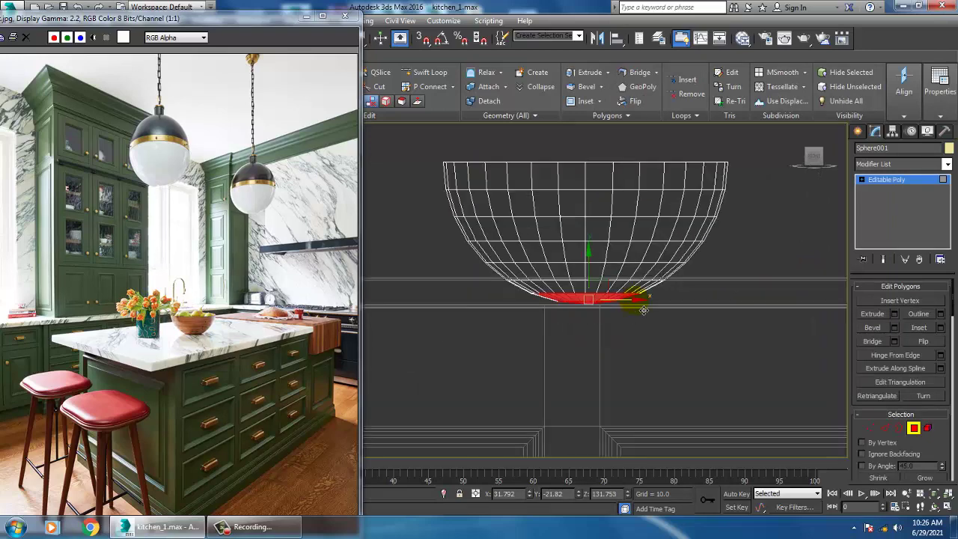
pyautogui.press('Delete')
pyautogui.moveTo(523, 328); pyautogui.dragTo(552, 325)
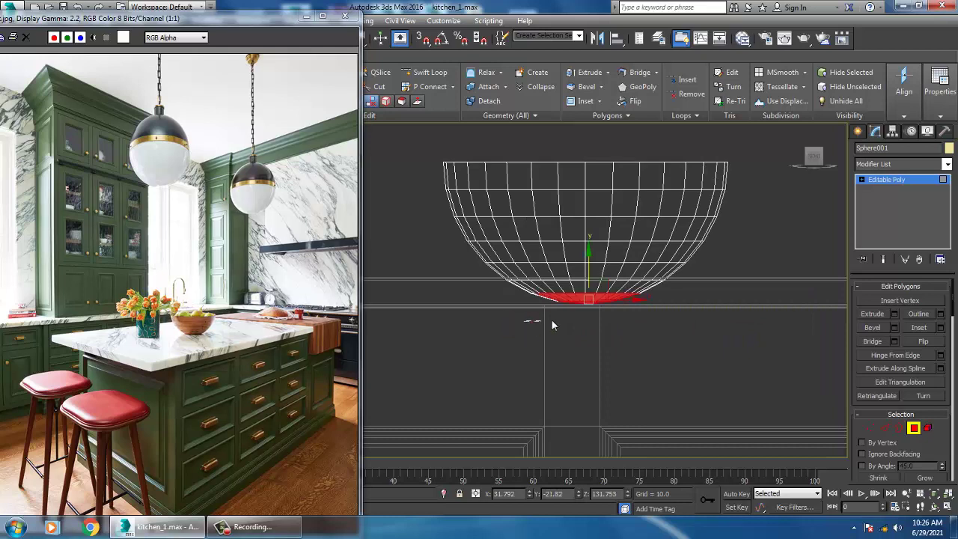
pyautogui.click(672, 303)
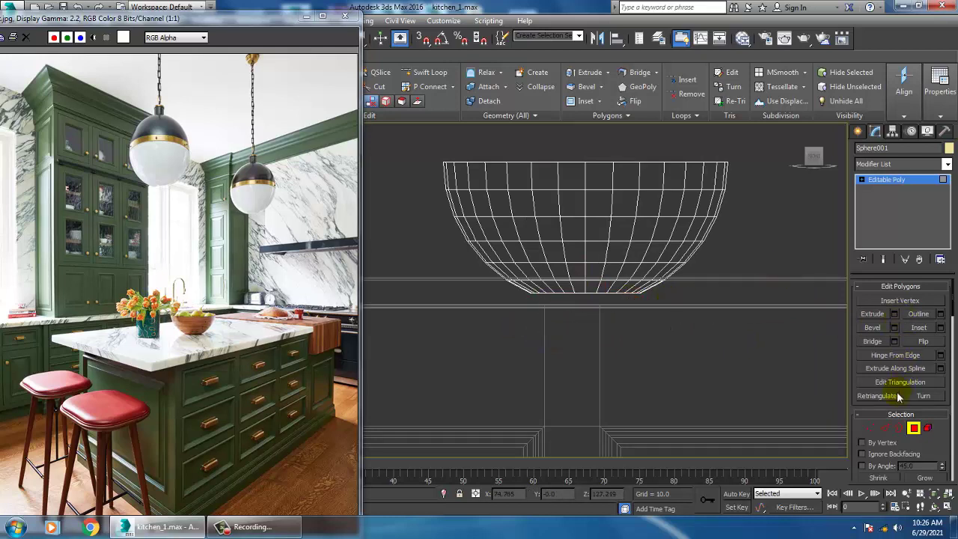
# Step: Cap the open border at the bottom of the bowl to give it a flat base
pyautogui.click(899, 429)
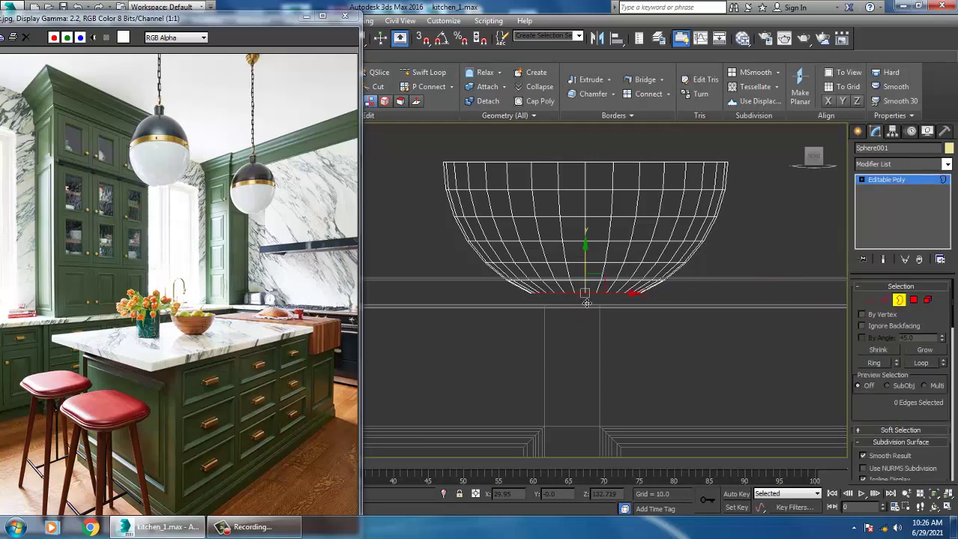
pyautogui.rightClick(578, 297)
pyautogui.click(566, 322)
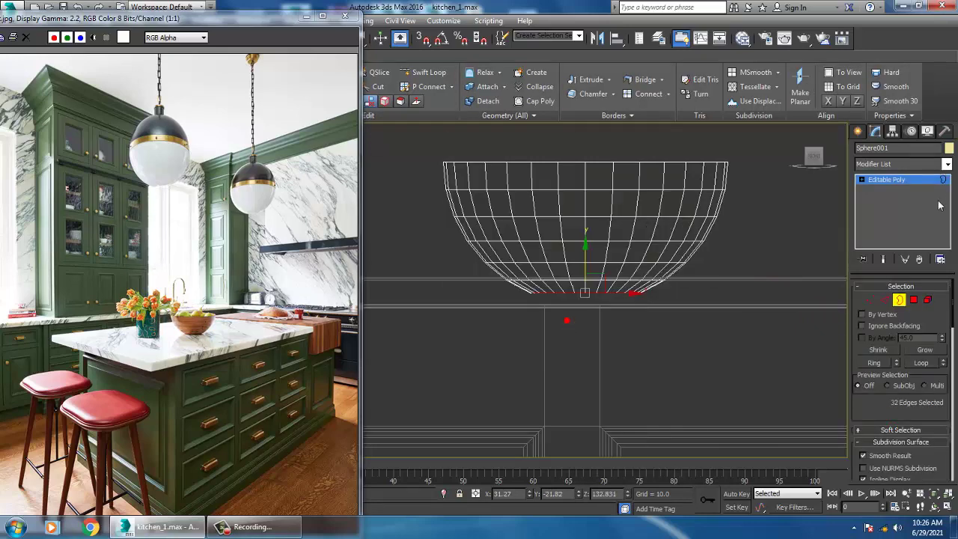
pyautogui.click(913, 184)
# Step: Raise the bowl in the perspective view so its base clears the countertop, at about Z 157.95
pyautogui.press('p')
pyautogui.moveTo(689, 363)
pyautogui.keyDown('alt'); pyautogui.mouseDown(button='middle')
pyautogui.moveTo(708, 378)
pyautogui.moveTo(621, 332)
pyautogui.mouseUp(button='middle'); pyautogui.keyUp('alt')
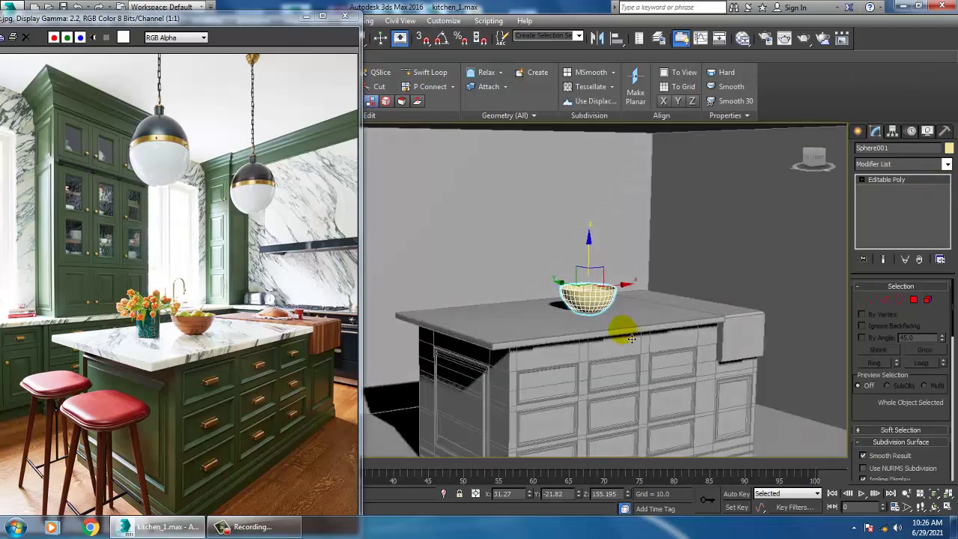
pyautogui.press('z')
pyautogui.moveTo(558, 300)
pyautogui.mouseDown(button='middle')
pyautogui.moveTo(548, 308)
pyautogui.moveTo(589, 306)
pyautogui.moveTo(560, 267)
pyautogui.mouseUp(button='middle')
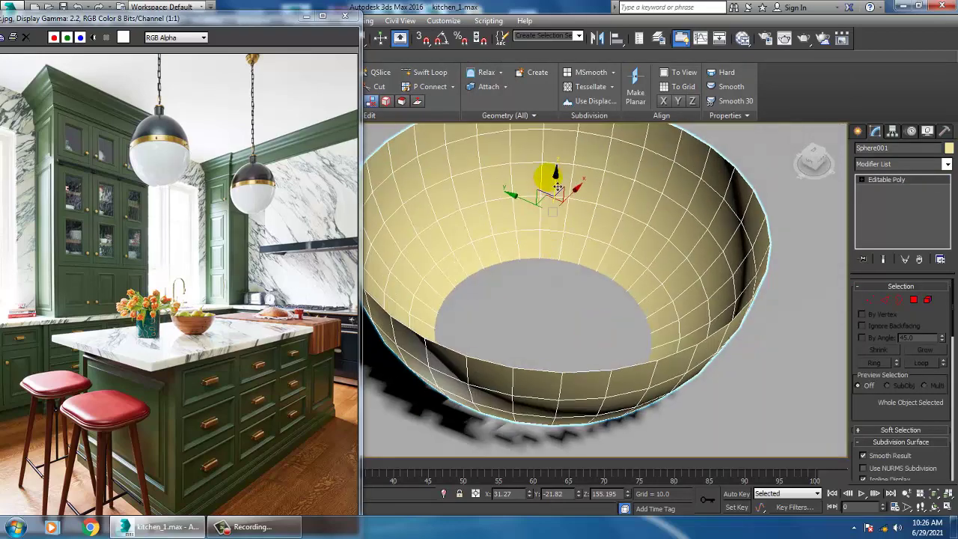
pyautogui.moveTo(560, 180); pyautogui.dragTo(564, 166)
pyautogui.keyDown('alt'); pyautogui.moveTo(637, 259); pyautogui.dragTo(591, 232, button='middle'); pyautogui.keyUp('alt')
# Step: Add a Shell modifier to the bowl with an Outer Amount of 0.72
pyautogui.click(876, 161)
pyautogui.scroll(3, 891, 228)
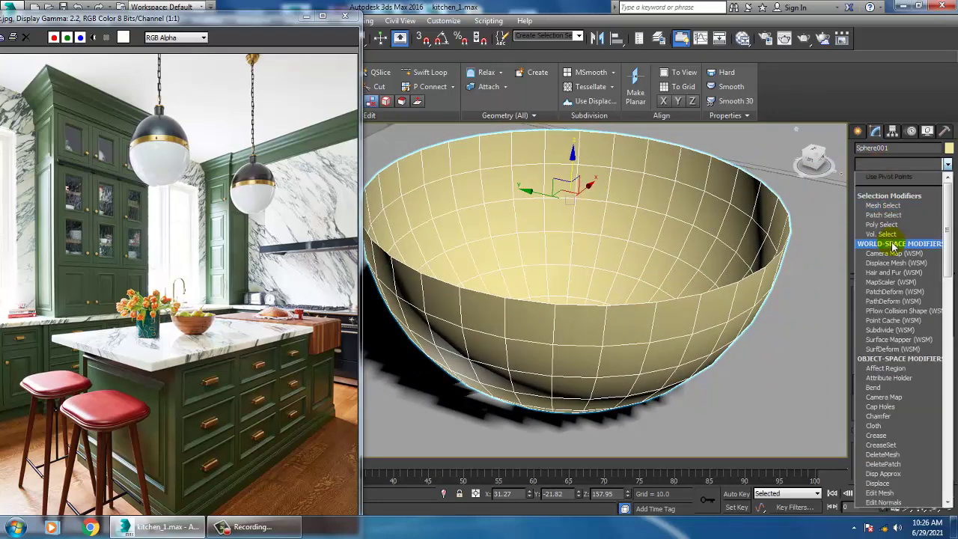
pyautogui.scroll(-15, 892, 247)
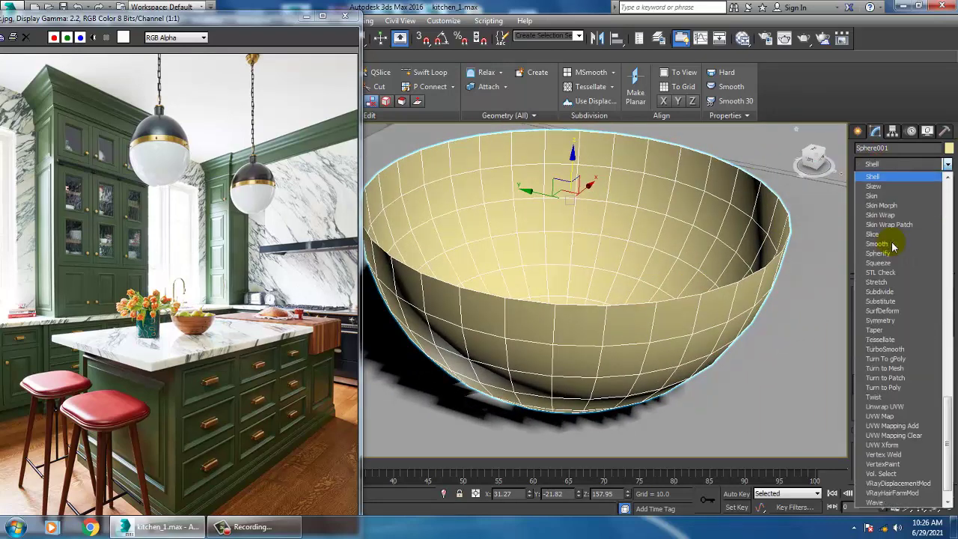
pyautogui.press('Return')
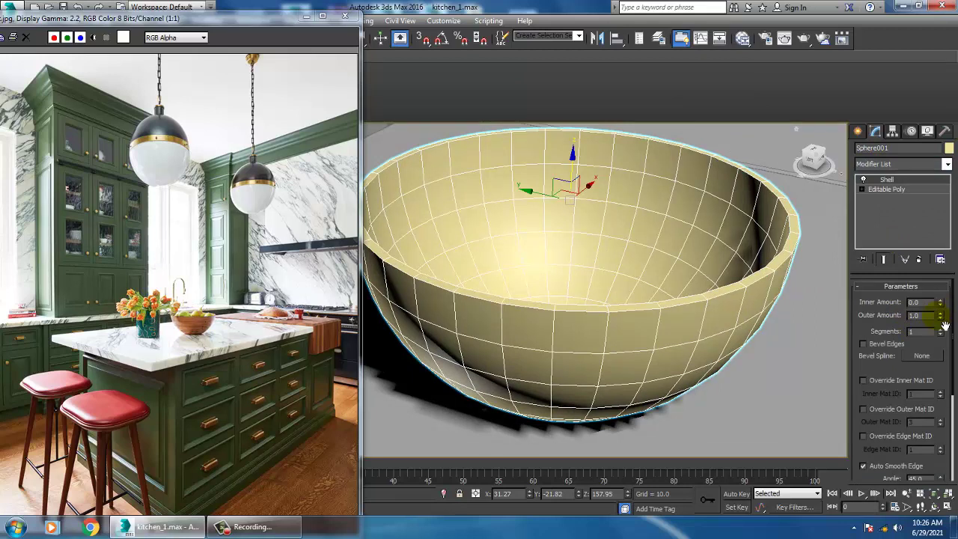
pyautogui.moveTo(942, 318); pyautogui.dragTo(15, 341)
pyautogui.click(557, 281)
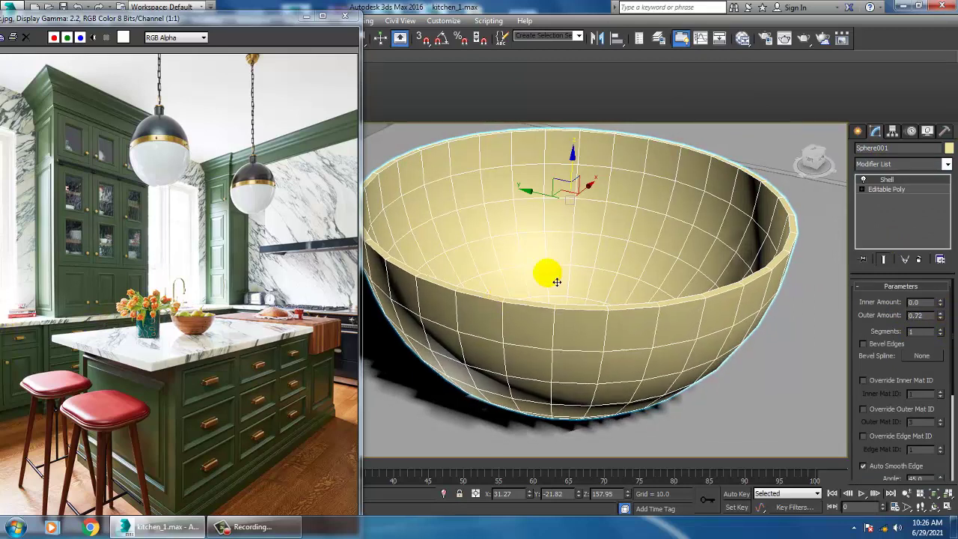
# Step: Convert the shelled bowl to an Editable Poly
pyautogui.rightClick(614, 216)
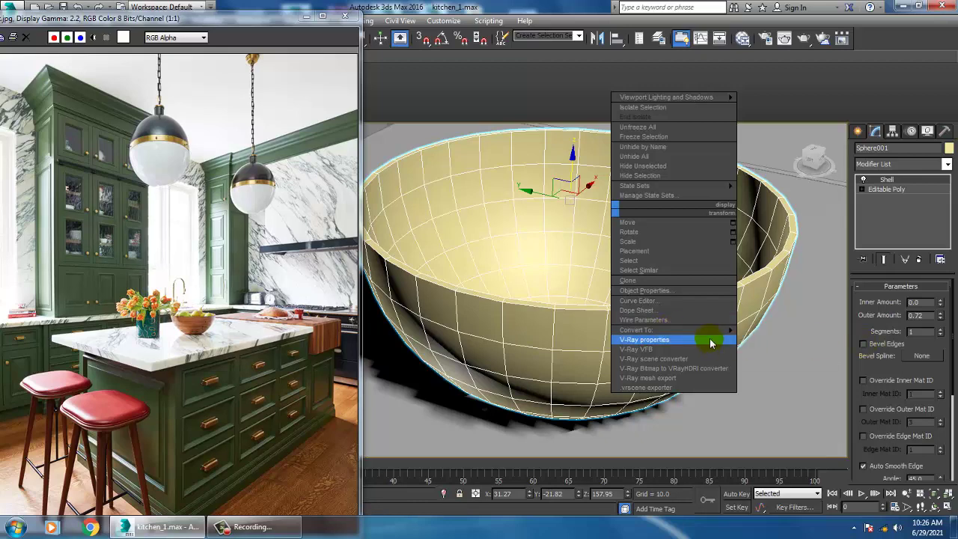
pyautogui.moveTo(711, 329)
pyautogui.click(789, 339)
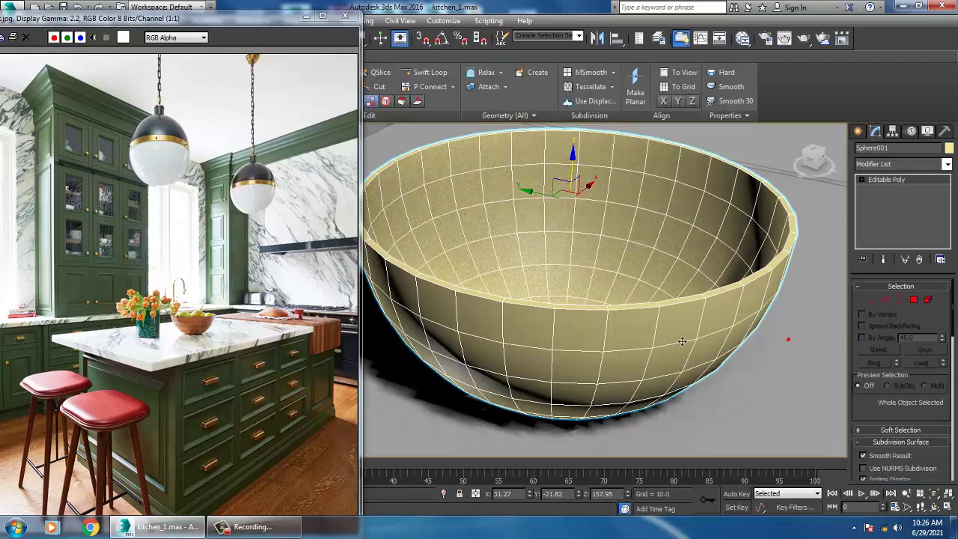
pyautogui.click(663, 329)
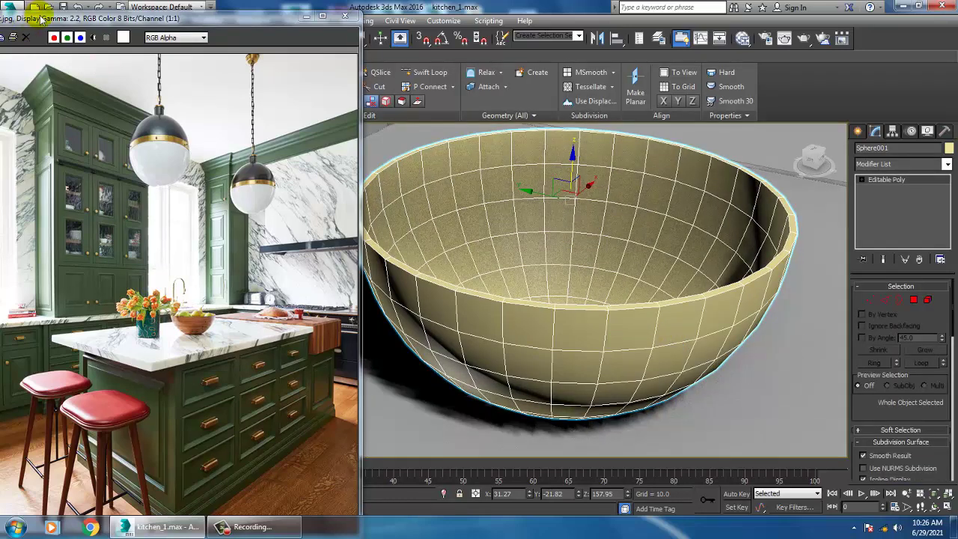
# Step: Start saving the scene under a new name and browse to the Kitchen new folder inside June 2021 on drive D
pyautogui.moveTo(42, 16); pyautogui.dragTo(48, 48)
pyautogui.click(12, 13)
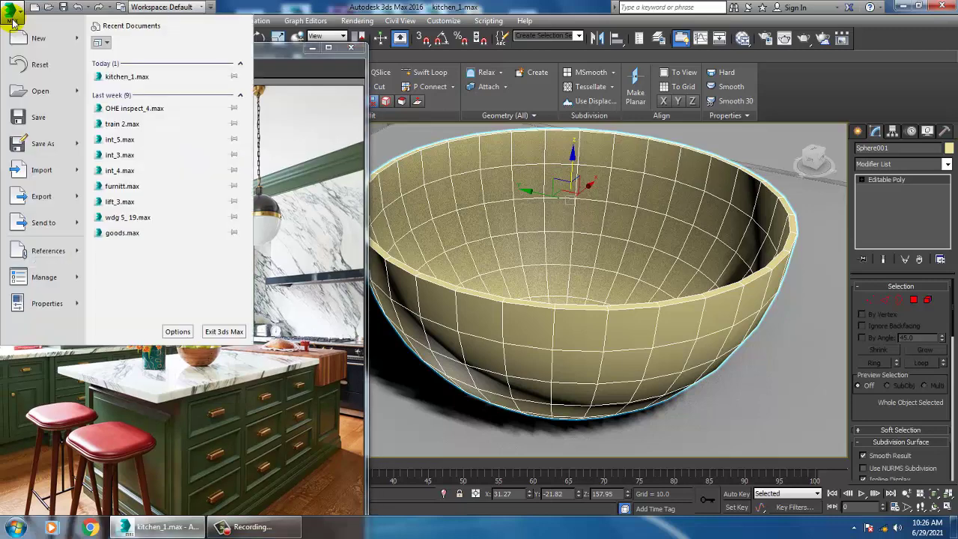
pyautogui.click(47, 143)
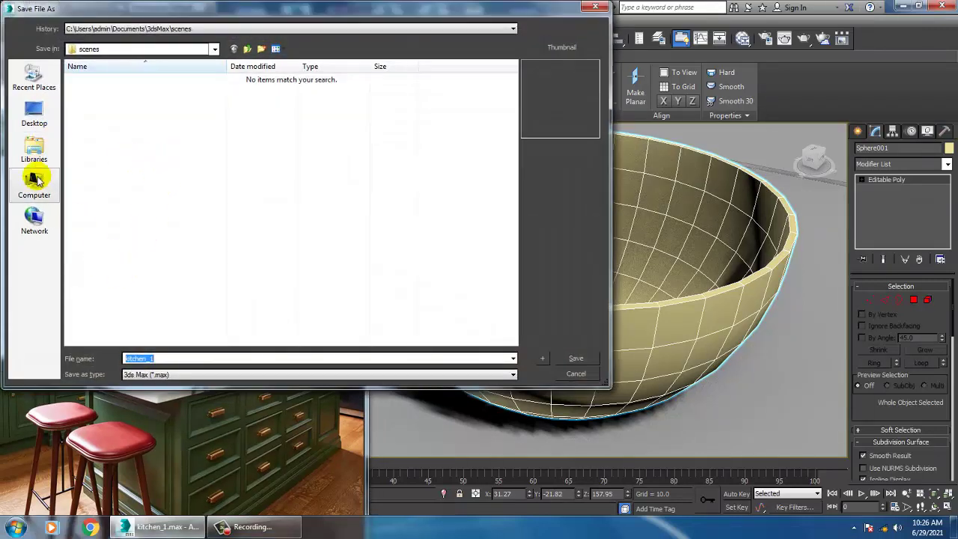
pyautogui.click(35, 180)
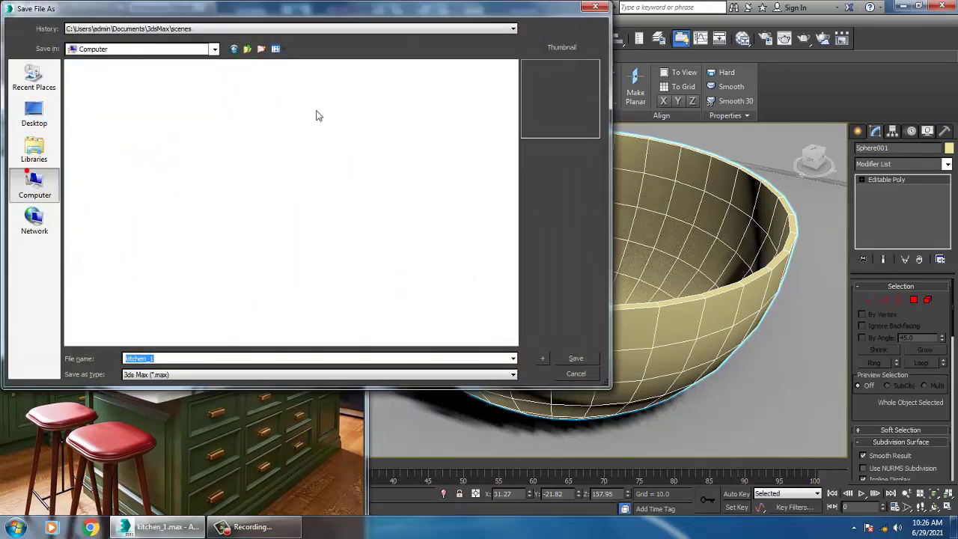
pyautogui.click(276, 102)
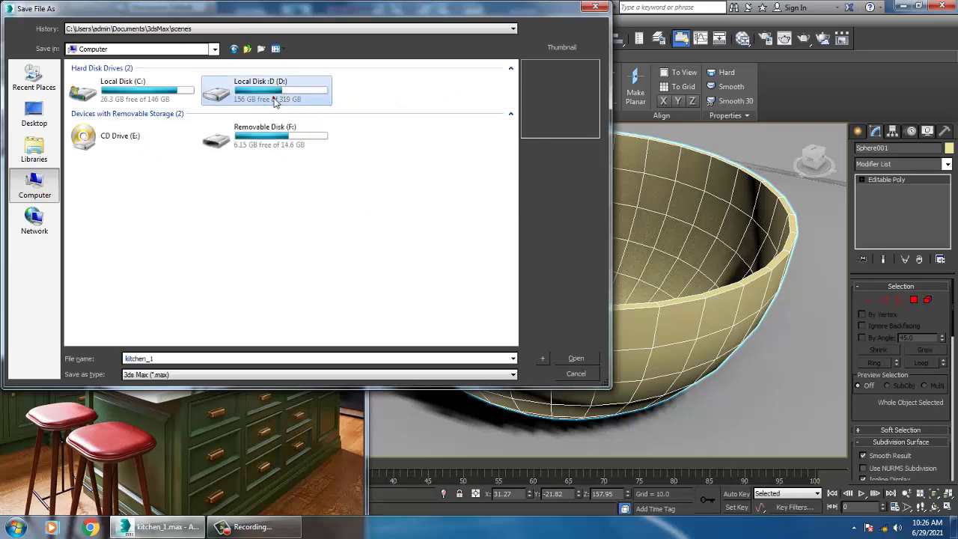
pyautogui.doubleClick(275, 102)
pyautogui.scroll(-3, 247, 184)
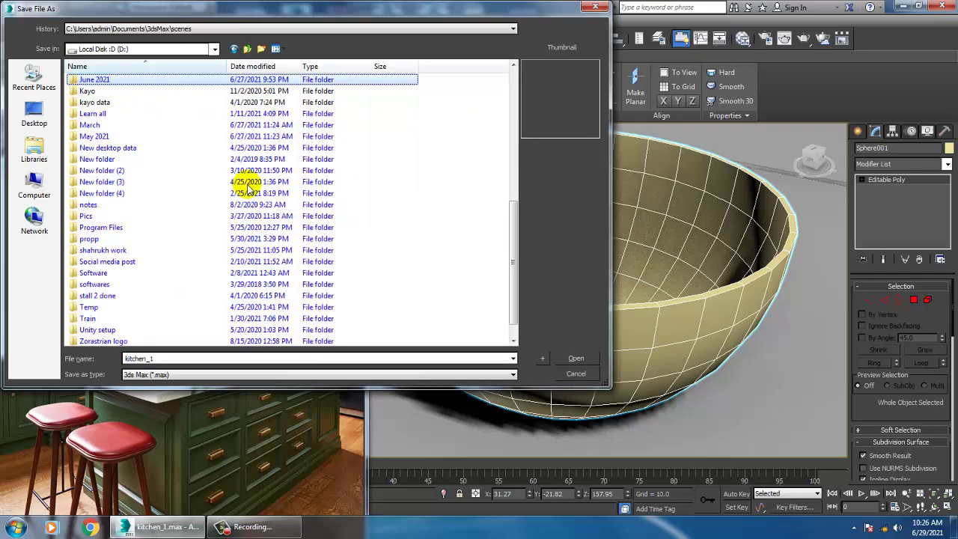
pyautogui.doubleClick(111, 85)
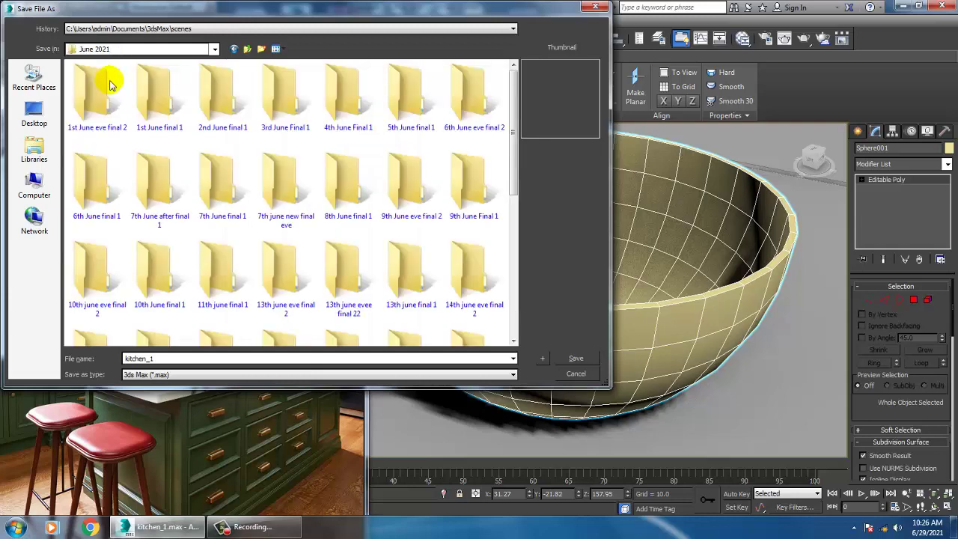
pyautogui.click(208, 196)
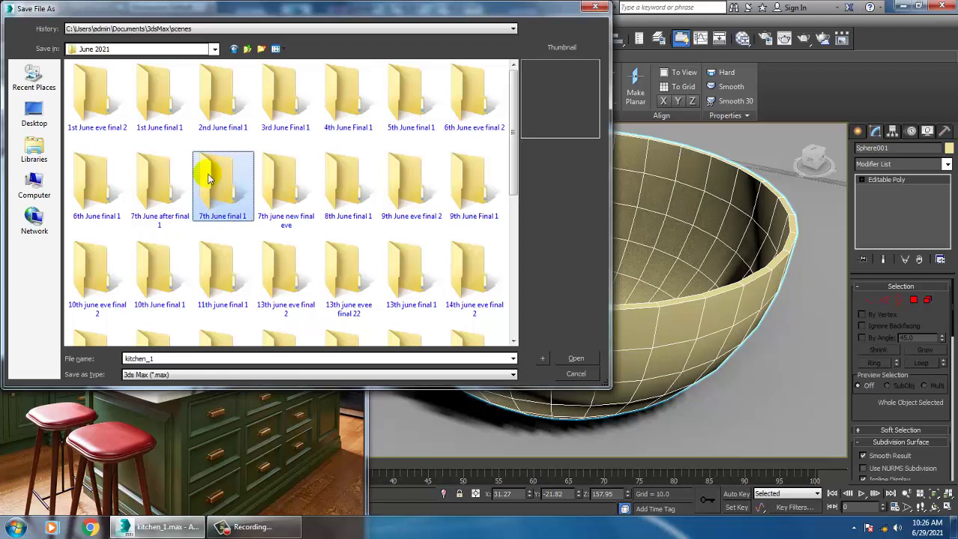
pyautogui.press('k')
pyautogui.doubleClick(334, 233)
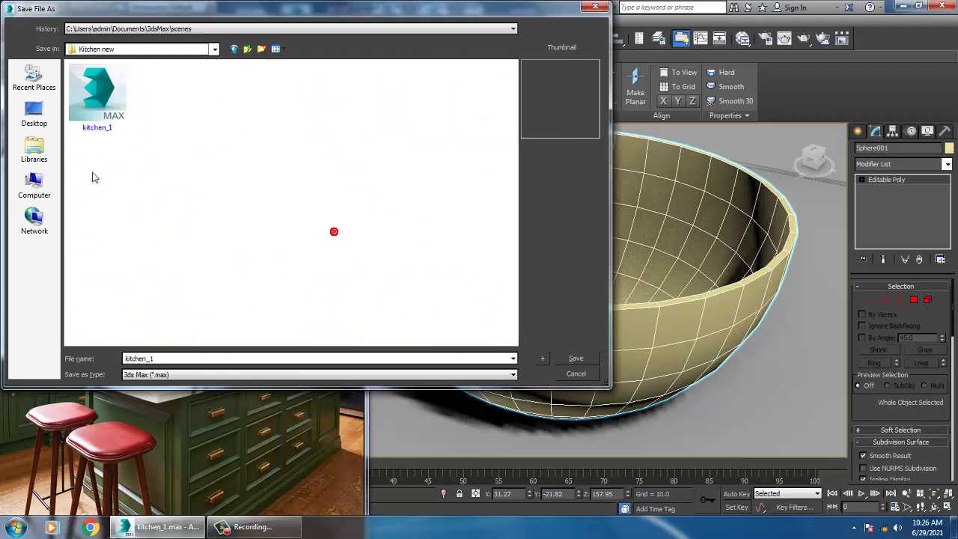
# Step: Save the scene as kitchen_2 in the Kitchen new folder, basing the name on the existing kitchen_1 file
pyautogui.click(98, 79)
pyautogui.click(180, 358)
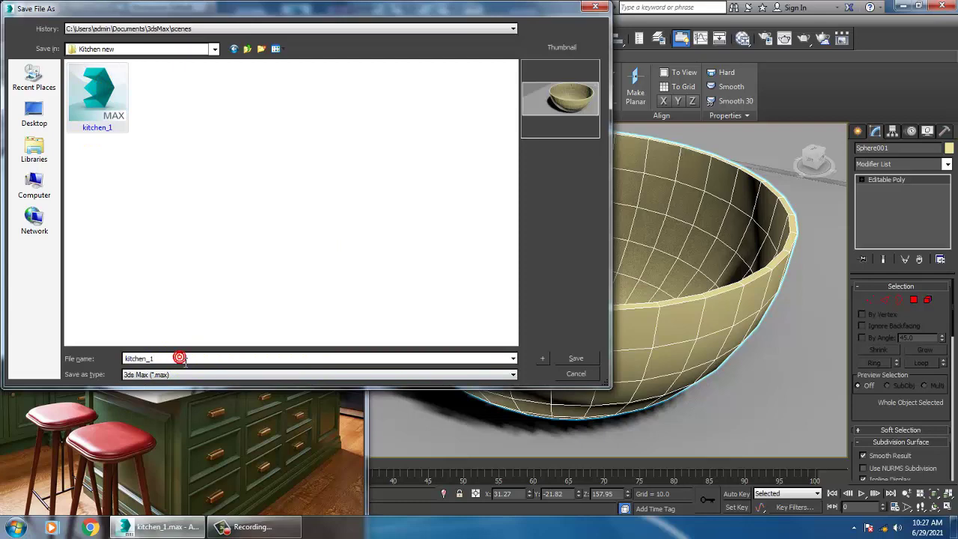
pyautogui.press('BackSpace')
pyautogui.write('2')
pyautogui.press('Return')
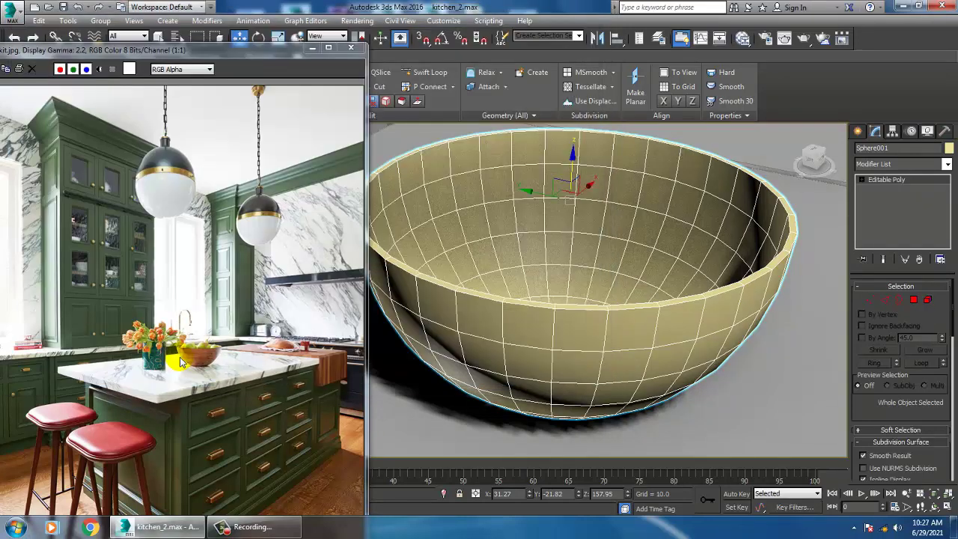
# Step: Create a small sphere with a radius of about 4.21 at the centre of the bowl in the top view
pyautogui.click(858, 132)
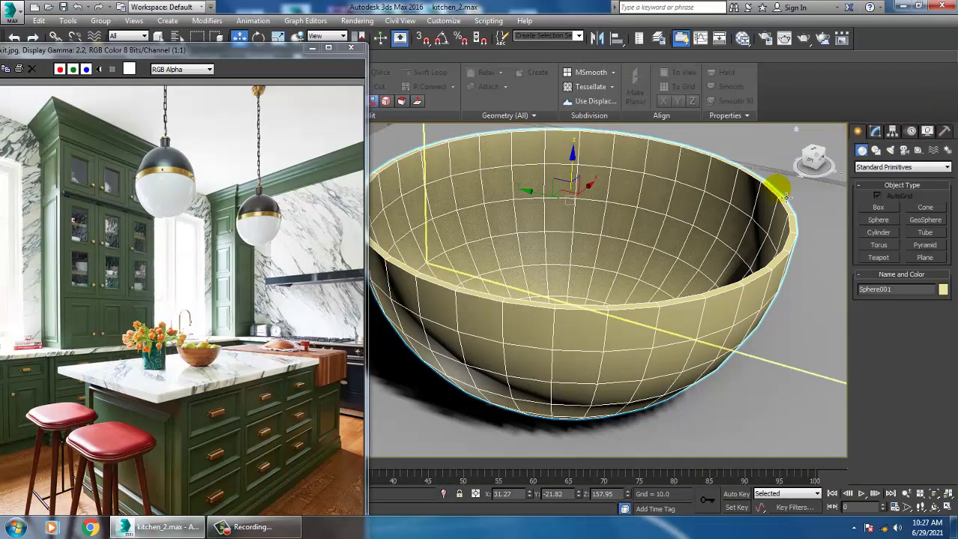
pyautogui.keyDown('alt'); pyautogui.moveTo(647, 321); pyautogui.dragTo(749, 318, button='middle'); pyautogui.keyUp('alt')
pyautogui.scroll(-5, 629, 277)
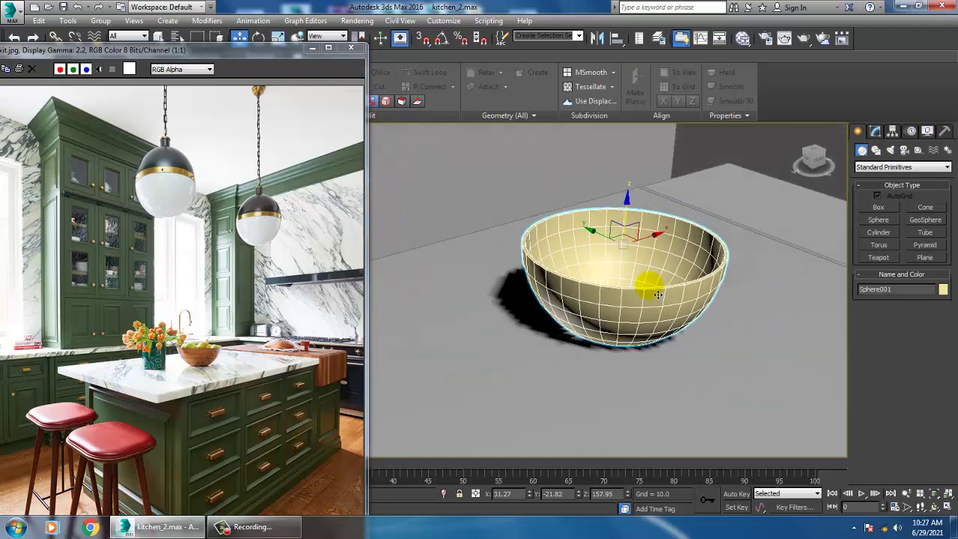
pyautogui.click(881, 221)
pyautogui.press('t')
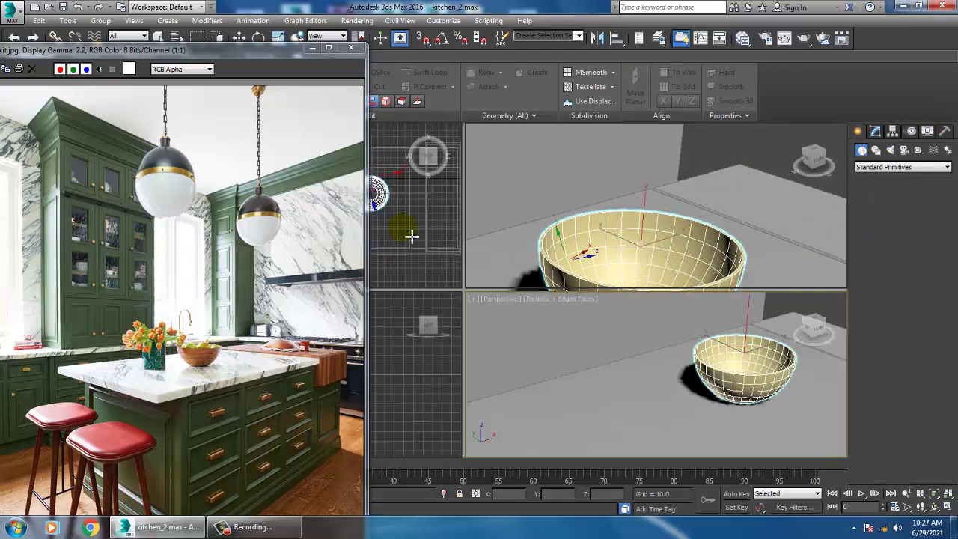
pyautogui.moveTo(737, 270); pyautogui.dragTo(597, 277, button='middle')
pyautogui.scroll(2, 596, 277)
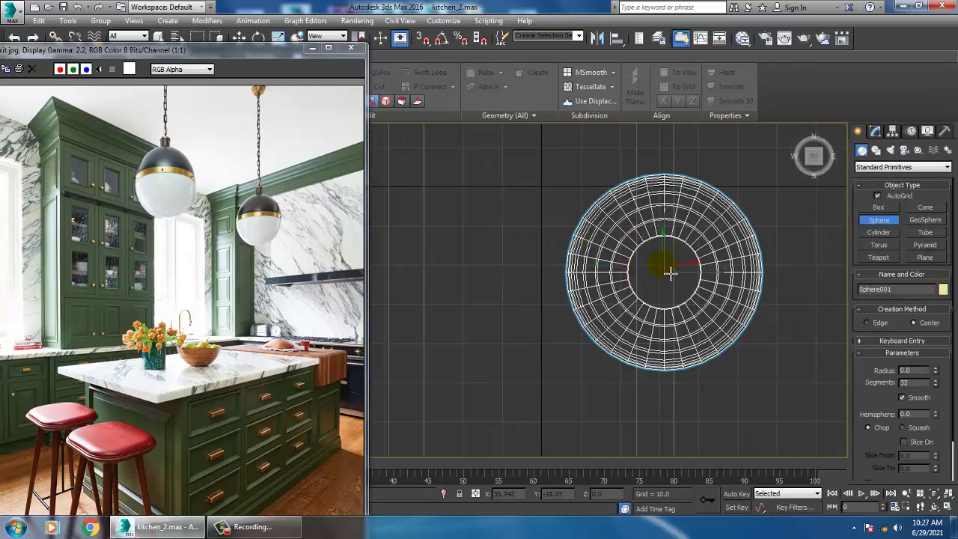
pyautogui.moveTo(666, 271); pyautogui.dragTo(677, 282)
pyautogui.press('w')
pyautogui.hotkey('alt', 'w')
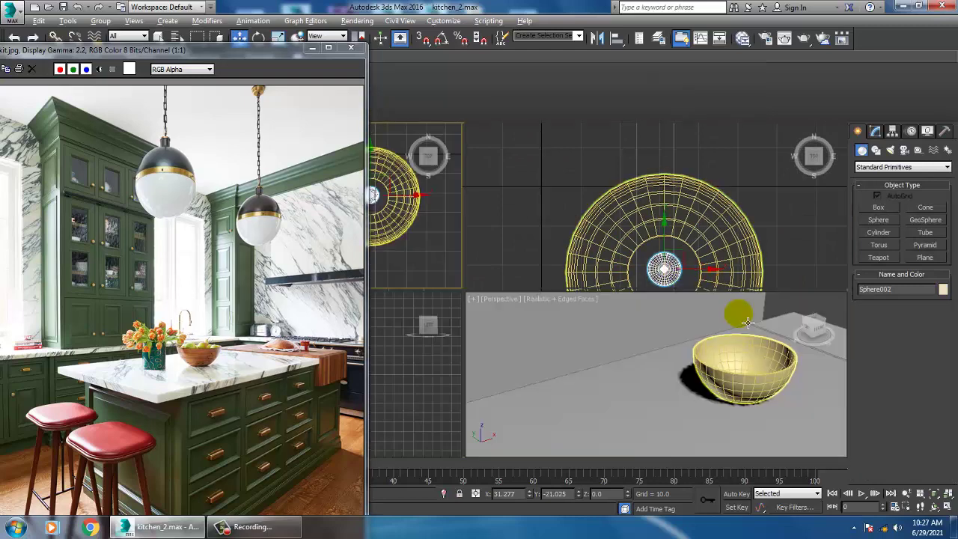
# Step: Raise the small sphere from the floor to above the bowl in the perspective view, at about Z 190.6
pyautogui.middleClick(730, 320)
pyautogui.hotkey('alt', 'w')
pyautogui.press('z')
pyautogui.keyDown('alt'); pyautogui.moveTo(689, 334); pyautogui.dragTo(676, 322, button='middle'); pyautogui.keyUp('alt')
pyautogui.scroll(-5, 666, 333)
pyautogui.moveTo(625, 386); pyautogui.dragTo(614, 417, button='middle')
pyautogui.scroll(-10, 600, 384)
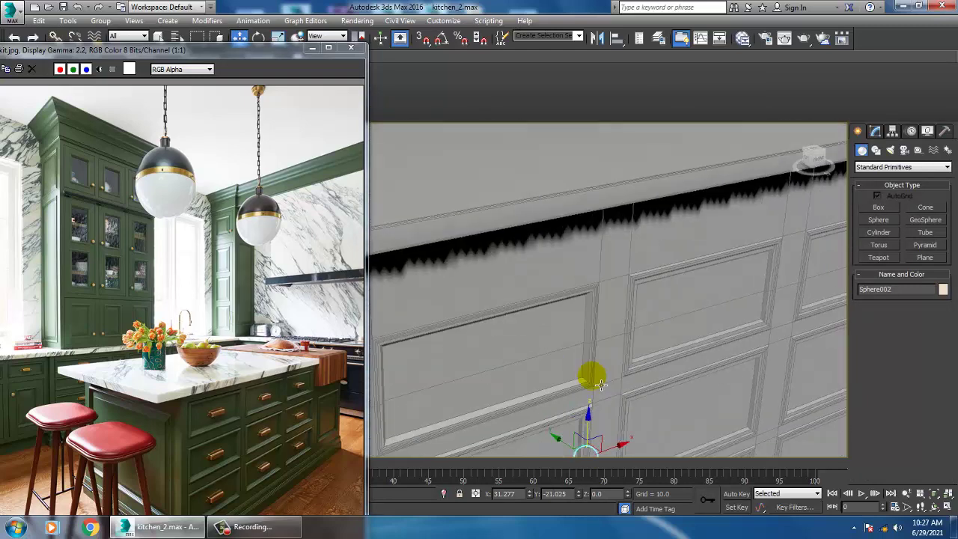
pyautogui.moveTo(600, 382); pyautogui.dragTo(607, 272)
pyautogui.press('z')
pyautogui.keyDown('alt'); pyautogui.moveTo(597, 324); pyautogui.dragTo(598, 268, button='middle'); pyautogui.keyUp('alt')
pyautogui.scroll(-5, 578, 314)
pyautogui.scroll(-5, 599, 267)
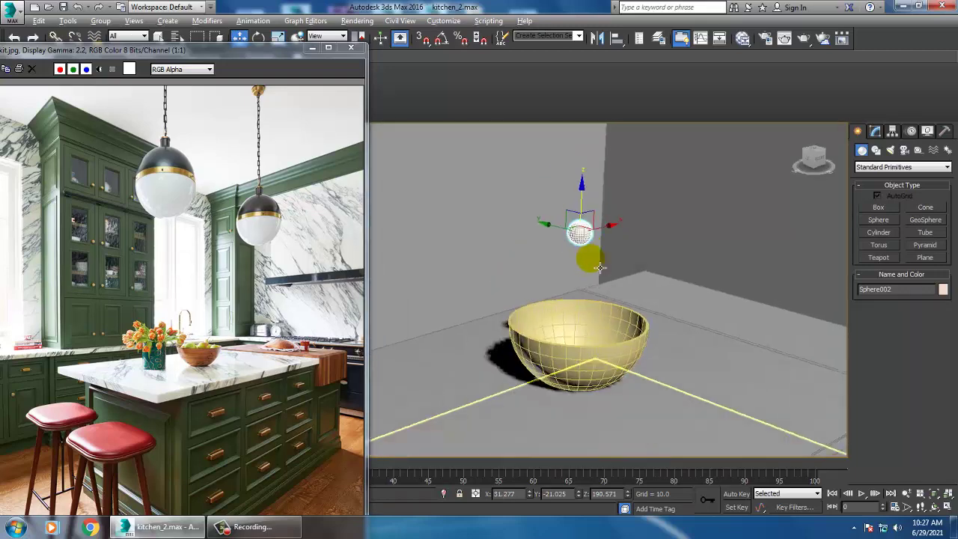
# Step: Convert the small sphere above the bowl to an Editable Poly
pyautogui.scroll(5, 712, 186)
pyautogui.scroll(-2, 712, 231)
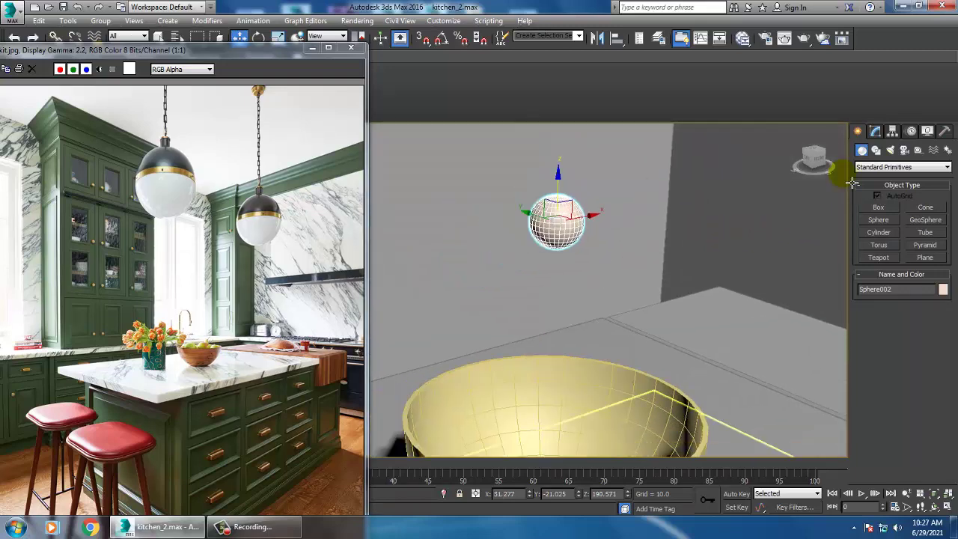
pyautogui.scroll(2, 201, 374)
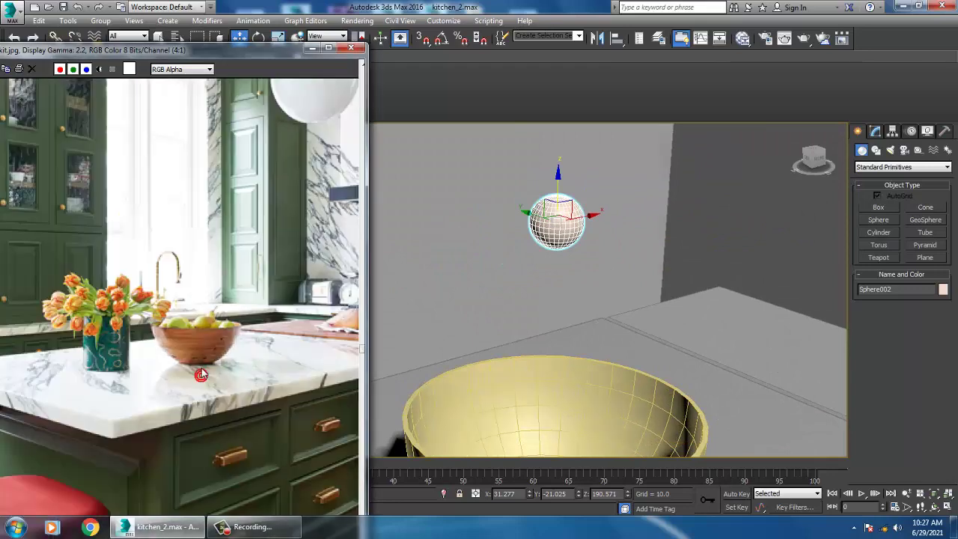
pyautogui.scroll(6, 567, 225)
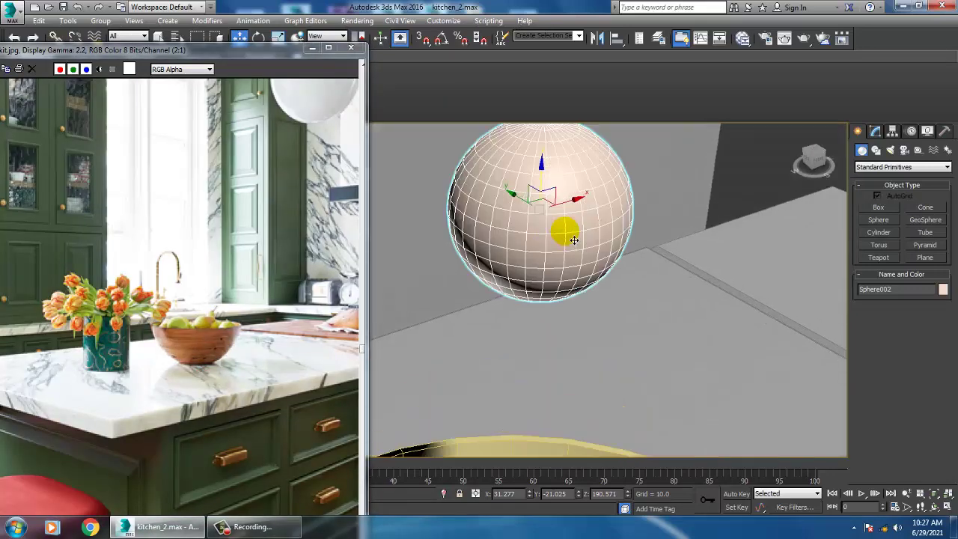
pyautogui.keyDown('alt'); pyautogui.moveTo(571, 228); pyautogui.dragTo(610, 206, button='middle'); pyautogui.keyUp('alt')
pyautogui.click(877, 133)
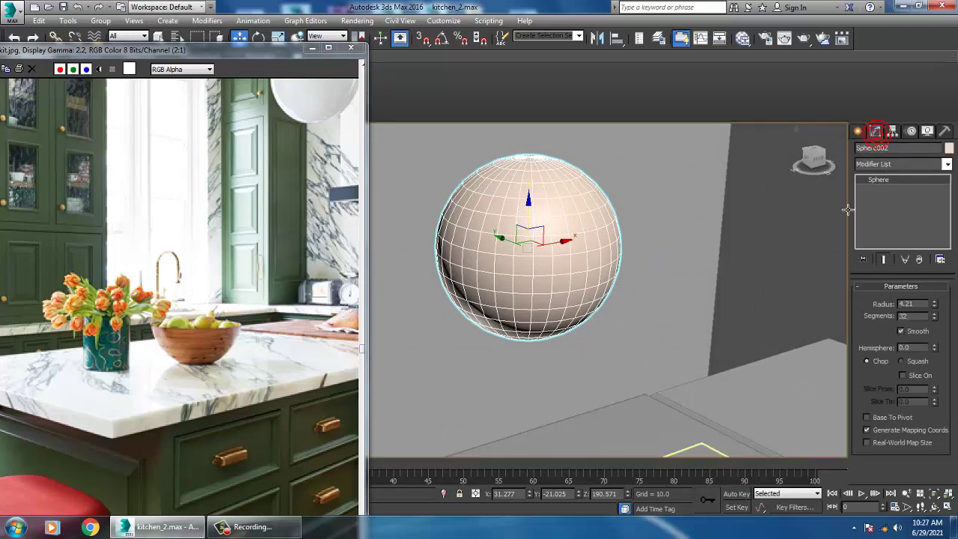
pyautogui.rightClick(476, 204)
pyautogui.moveTo(541, 308)
pyautogui.click(636, 329)
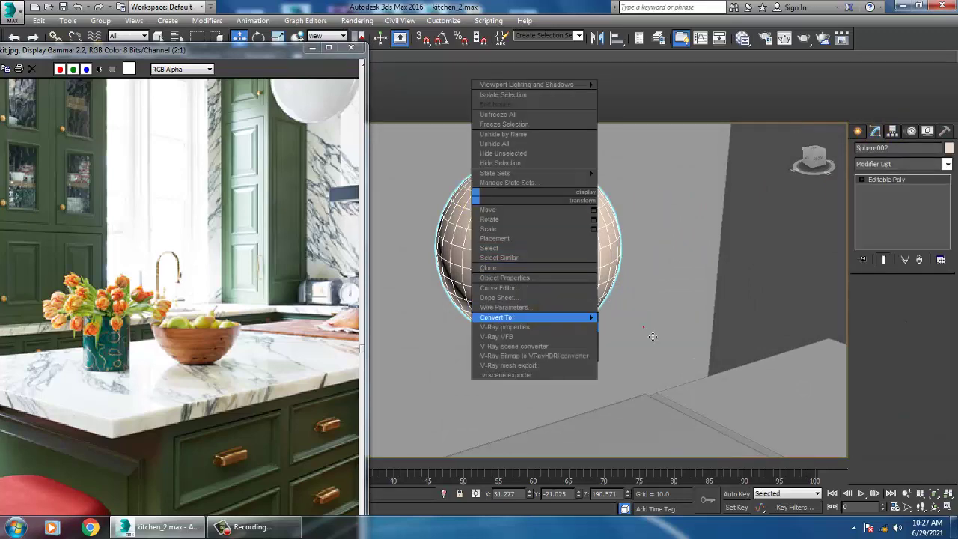
# Step: Apply an FFD(box) modifier to the small sphere
pyautogui.click(892, 164)
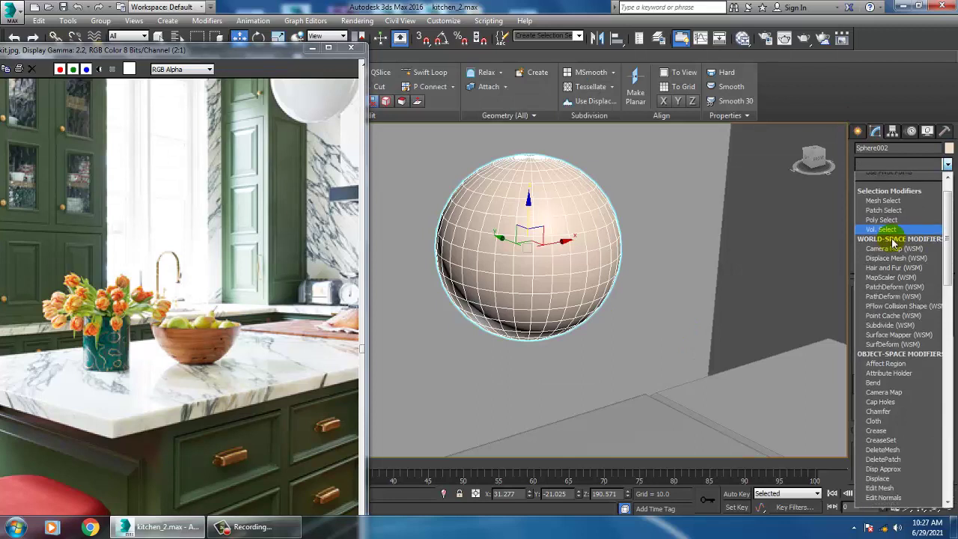
pyautogui.press('f')
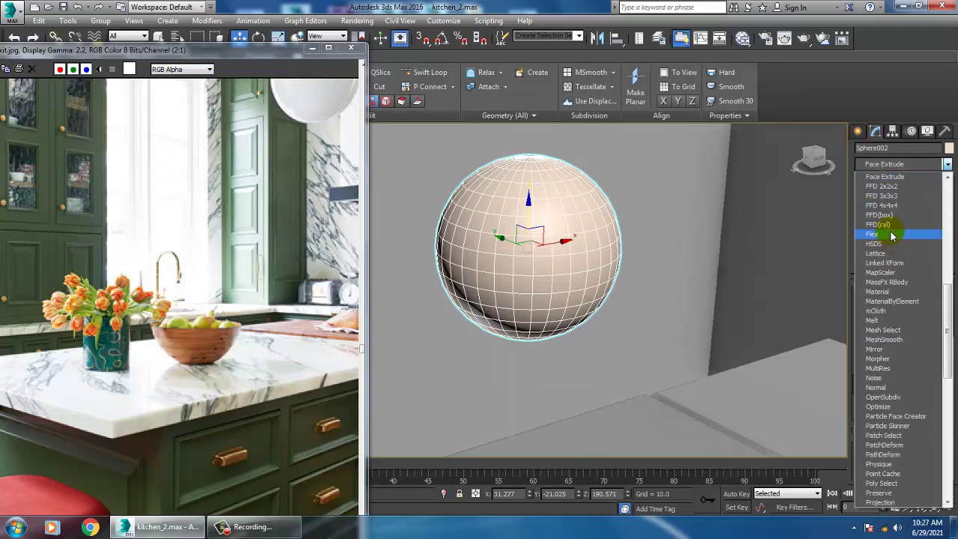
pyautogui.click(885, 215)
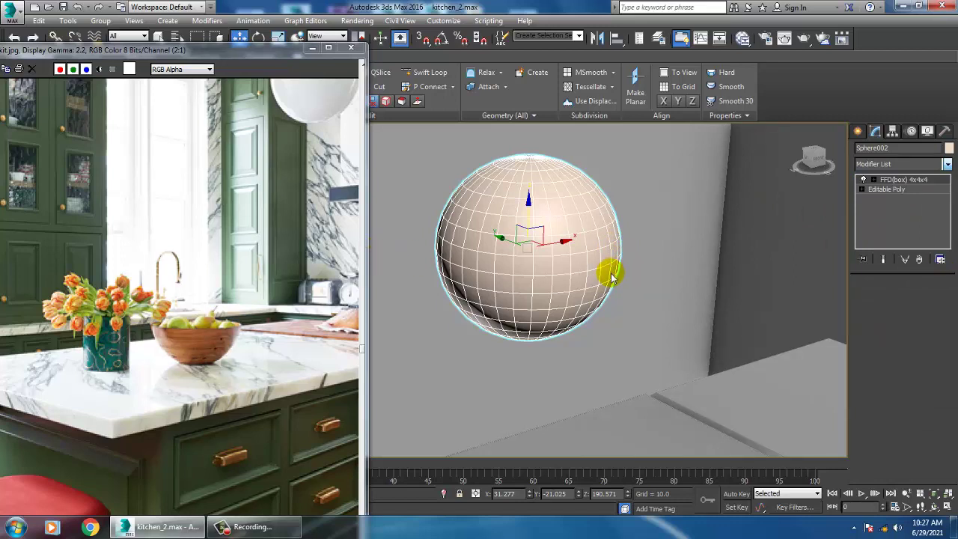
# Step: In the front view, scale the sphere's top row of lattice control points slightly inward and the bottom row to about 51%
pyautogui.moveTo(634, 265)
pyautogui.keyDown('alt'); pyautogui.mouseDown(button='middle')
pyautogui.moveTo(615, 231)
pyautogui.moveTo(637, 255)
pyautogui.mouseUp(button='middle'); pyautogui.keyUp('alt')
pyautogui.hotkey('alt', 'w')
pyautogui.middleClick(694, 182)
pyautogui.hotkey('alt', 'w')
pyautogui.moveTo(738, 205); pyautogui.dragTo(619, 256, button='middle')
pyautogui.press('z')
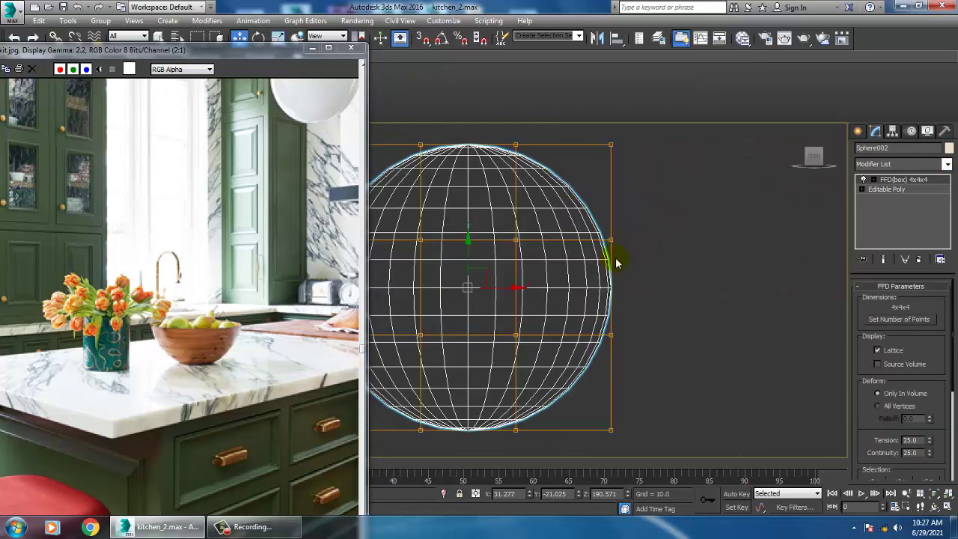
pyautogui.scroll(-5, 607, 265)
pyautogui.scroll(2, 571, 271)
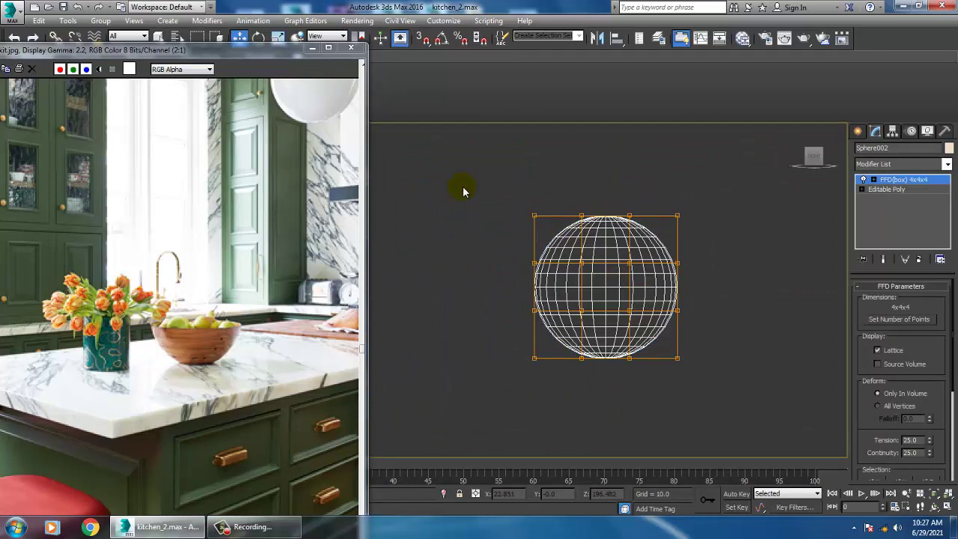
pyautogui.press('r')
pyautogui.moveTo(614, 214); pyautogui.dragTo(513, 313)
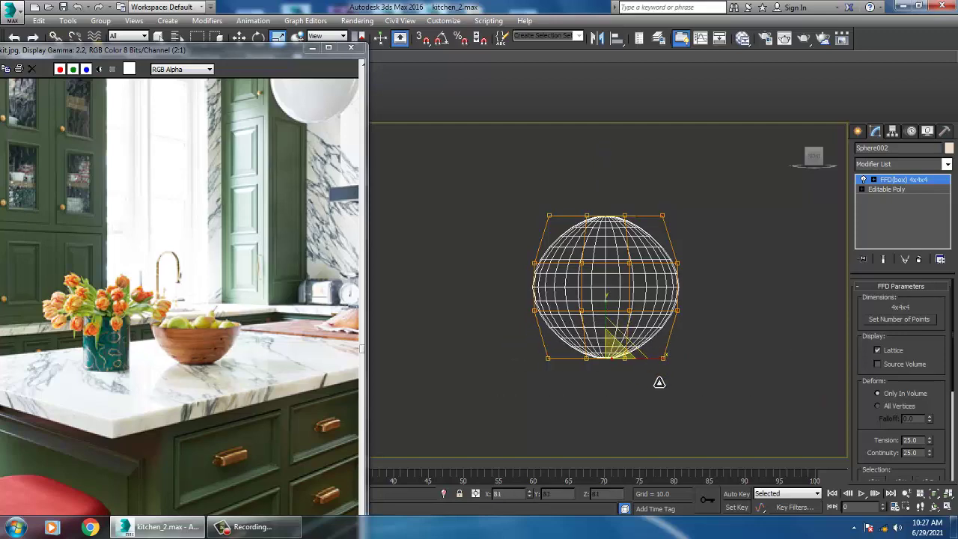
pyautogui.moveTo(685, 387); pyautogui.dragTo(727, 427)
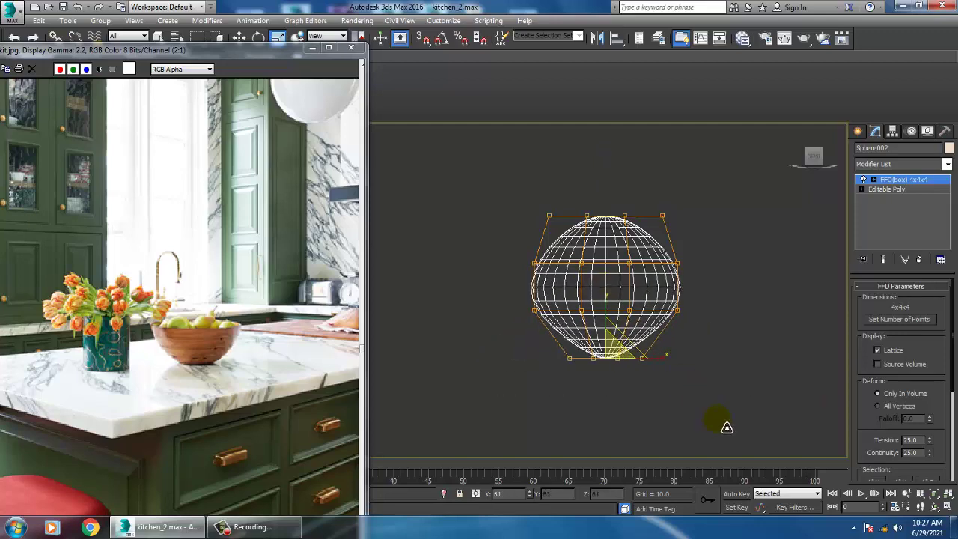
# Step: Raise the sphere's bottom lattice control points in the perspective view to about Z 187.9 to flatten the underside
pyautogui.hotkey('alt', 'w')
pyautogui.rightClick(697, 385)
pyautogui.hotkey('alt', 'w')
pyautogui.scroll(3, 689, 383)
pyautogui.keyDown('alt'); pyautogui.moveTo(678, 378); pyautogui.dragTo(520, 258, button='middle'); pyautogui.keyUp('alt')
pyautogui.moveTo(494, 387); pyautogui.dragTo(533, 341, button='middle')
pyautogui.keyDown('alt'); pyautogui.moveTo(527, 405); pyautogui.dragTo(536, 364, button='middle'); pyautogui.keyUp('alt')
pyautogui.press('w')
pyautogui.moveTo(519, 363); pyautogui.dragTo(522, 363)
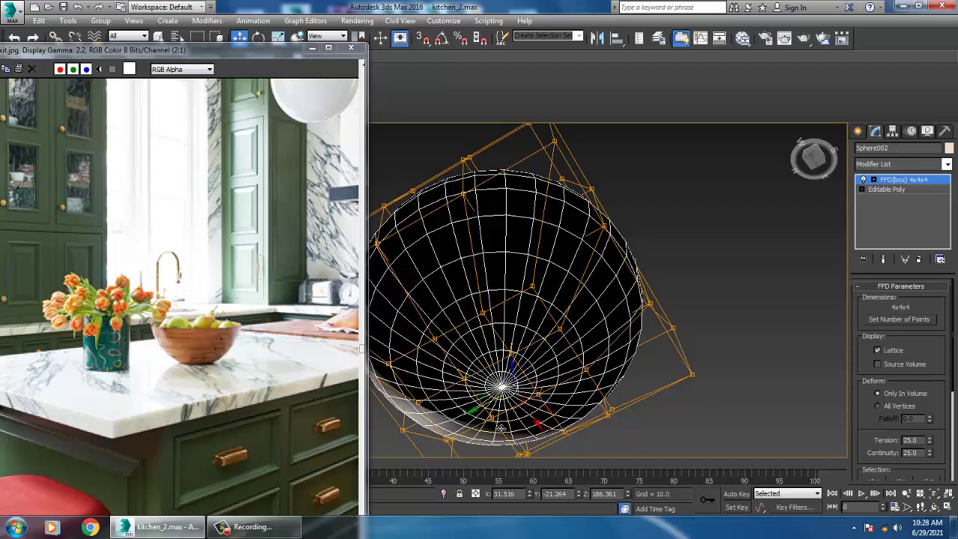
pyautogui.keyDown('alt'); pyautogui.moveTo(524, 377); pyautogui.dragTo(513, 380, button='middle'); pyautogui.keyUp('alt')
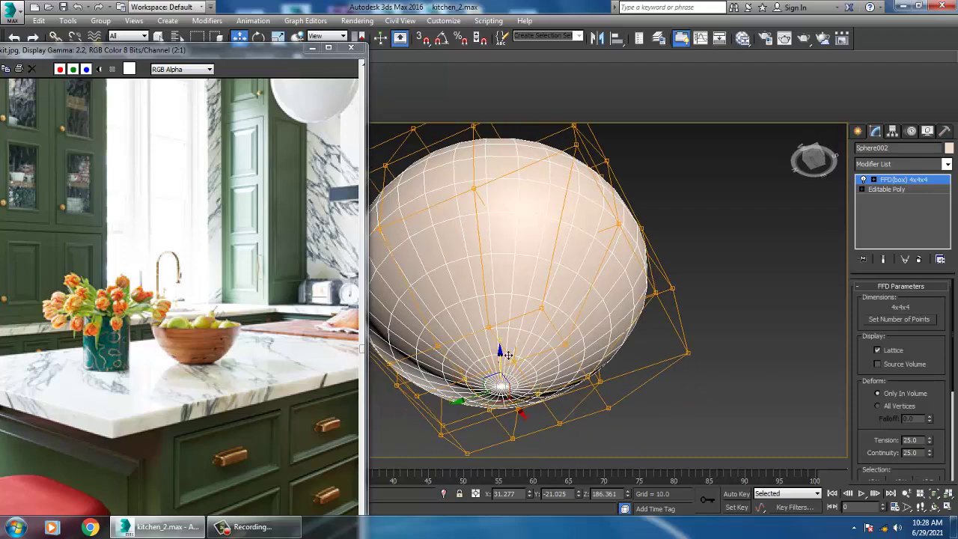
pyautogui.moveTo(501, 358); pyautogui.dragTo(499, 320)
pyautogui.moveTo(624, 313)
pyautogui.keyDown('alt'); pyautogui.mouseDown(button='middle')
pyautogui.moveTo(630, 318)
pyautogui.moveTo(599, 315)
pyautogui.moveTo(612, 325)
pyautogui.moveTo(621, 306)
pyautogui.mouseUp(button='middle'); pyautogui.keyUp('alt')
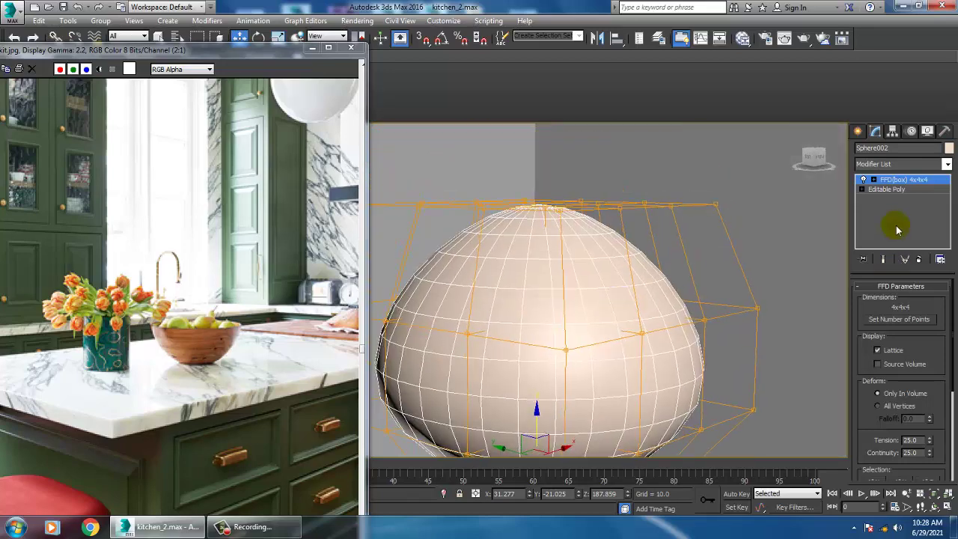
# Step: Leave control-point editing and collapse the deformed fruit shape to an Editable Poly
pyautogui.click(897, 186)
pyautogui.rightClick(569, 240)
pyautogui.moveTo(637, 362)
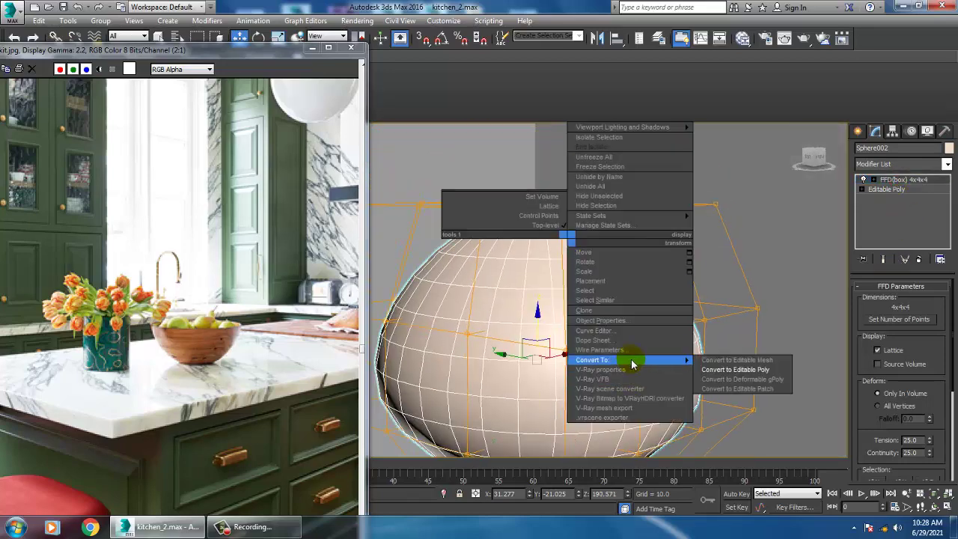
pyautogui.click(771, 373)
pyautogui.scroll(-3, 772, 368)
pyautogui.keyDown('alt'); pyautogui.moveTo(772, 368); pyautogui.dragTo(661, 299, button='middle'); pyautogui.keyUp('alt')
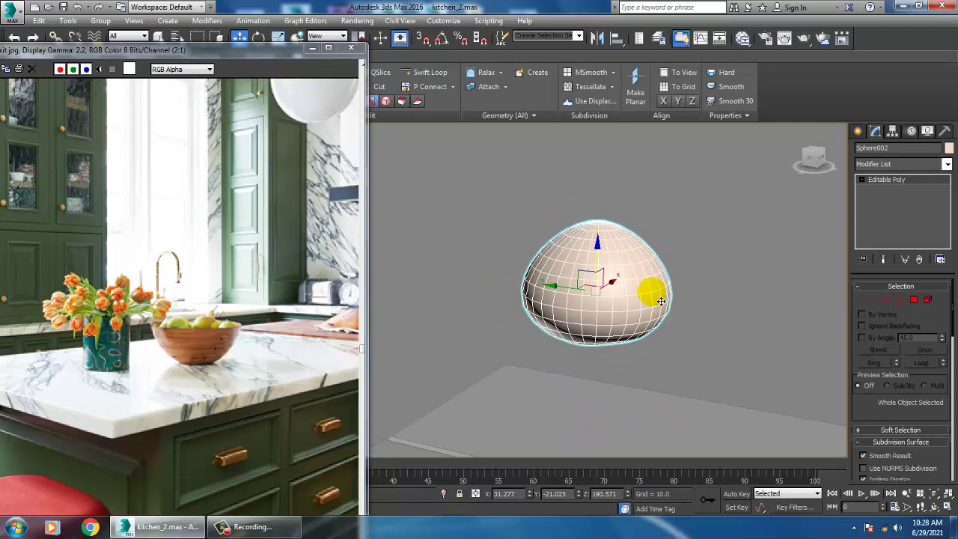
# Step: Try selecting alternate horizontal edge loops around the fruit mesh, and return to object level
pyautogui.scroll(2, 653, 322)
pyautogui.keyDown('alt'); pyautogui.moveTo(685, 330); pyautogui.dragTo(854, 323, button='middle'); pyautogui.keyUp('alt')
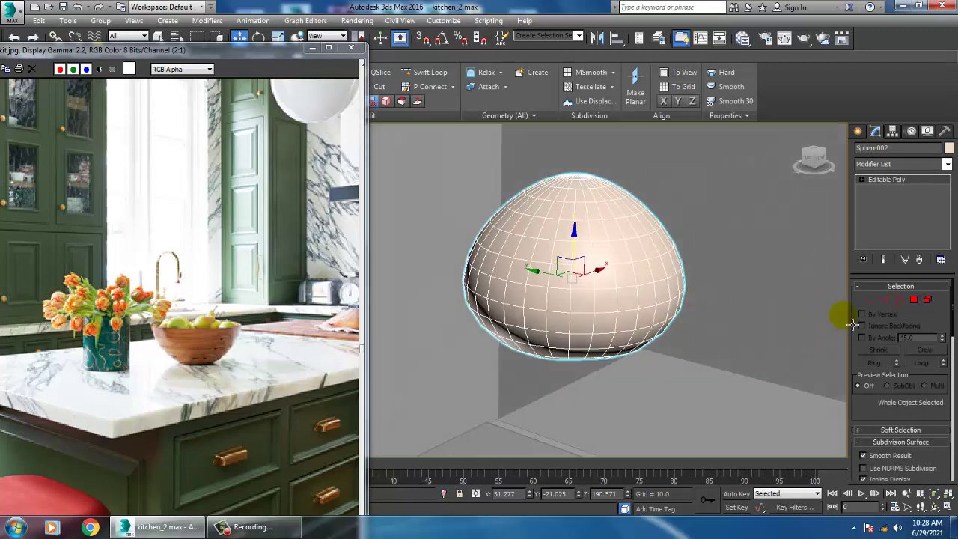
pyautogui.click(885, 300)
pyautogui.scroll(3, 650, 306)
pyautogui.keyDown('alt'); pyautogui.moveTo(651, 306); pyautogui.dragTo(566, 236, button='middle'); pyautogui.keyUp('alt')
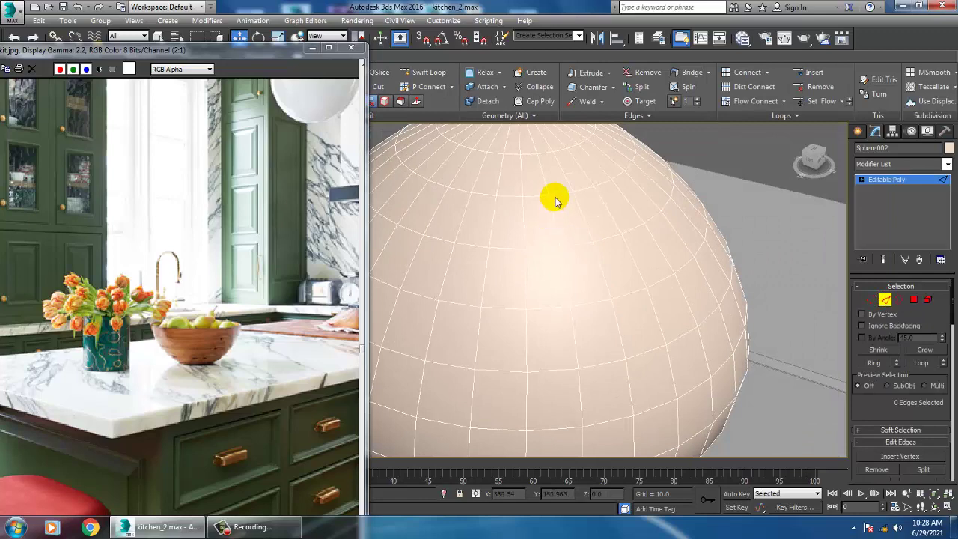
pyautogui.doubleClick(579, 196)
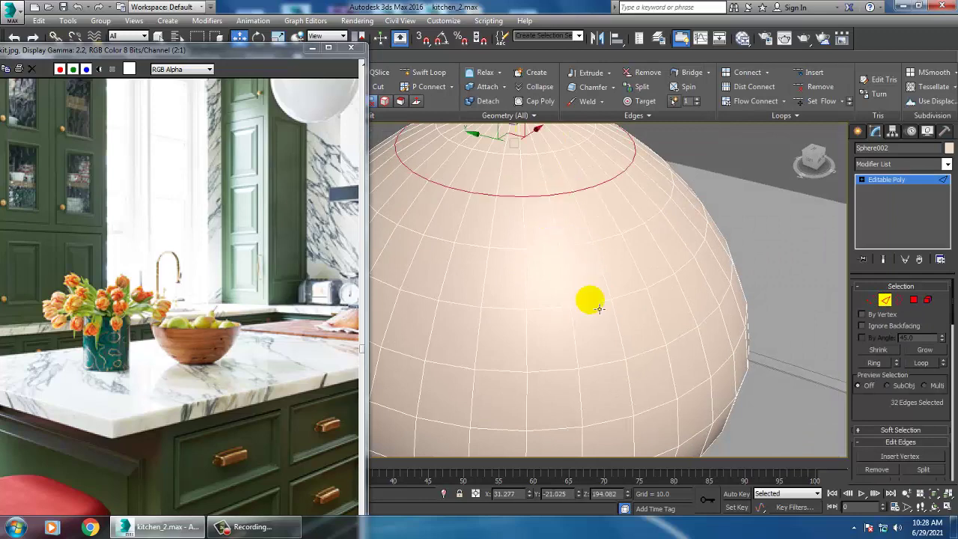
pyautogui.keyDown('alt'); pyautogui.moveTo(627, 309); pyautogui.dragTo(650, 279, button='middle'); pyautogui.keyUp('alt')
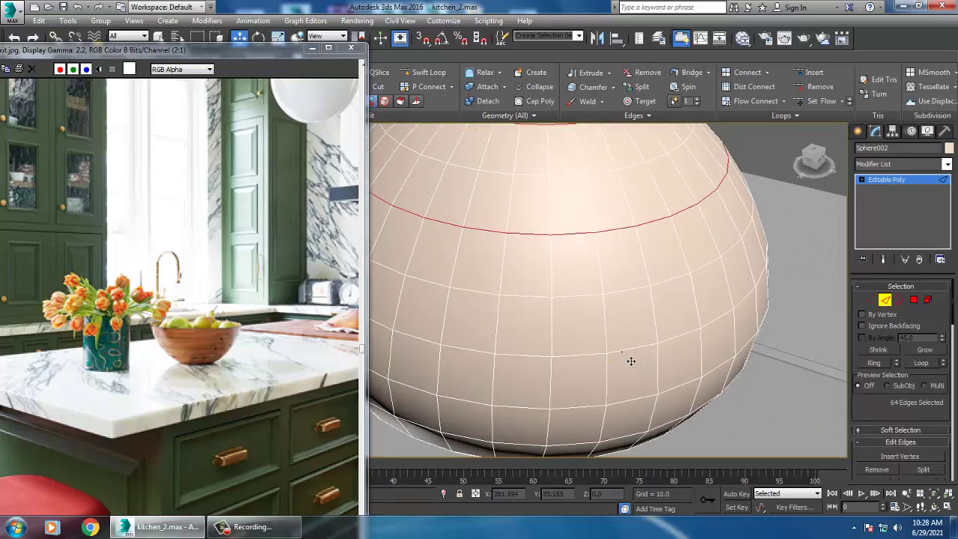
pyautogui.keyDown('ctrl'); pyautogui.doubleClick(631, 362); pyautogui.keyUp('ctrl')
pyautogui.moveTo(631, 361)
pyautogui.keyDown('alt'); pyautogui.mouseDown(button='middle')
pyautogui.moveTo(682, 261)
pyautogui.moveTo(645, 359)
pyautogui.mouseUp(button='middle'); pyautogui.keyUp('alt')
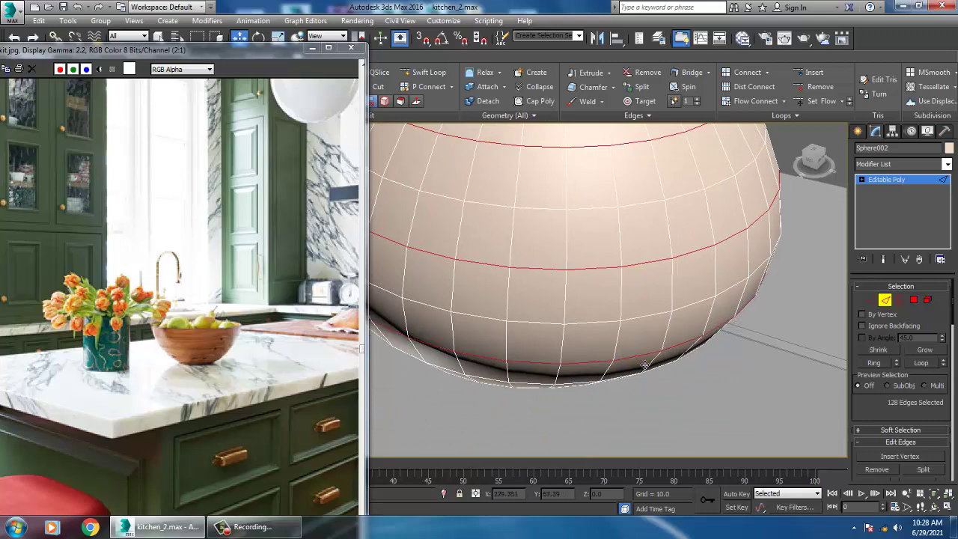
pyautogui.click(645, 364)
pyautogui.scroll(-5, 650, 213)
pyautogui.keyDown('alt'); pyautogui.moveTo(655, 309); pyautogui.dragTo(676, 270, button='middle'); pyautogui.keyUp('alt')
pyautogui.scroll(3, 677, 269)
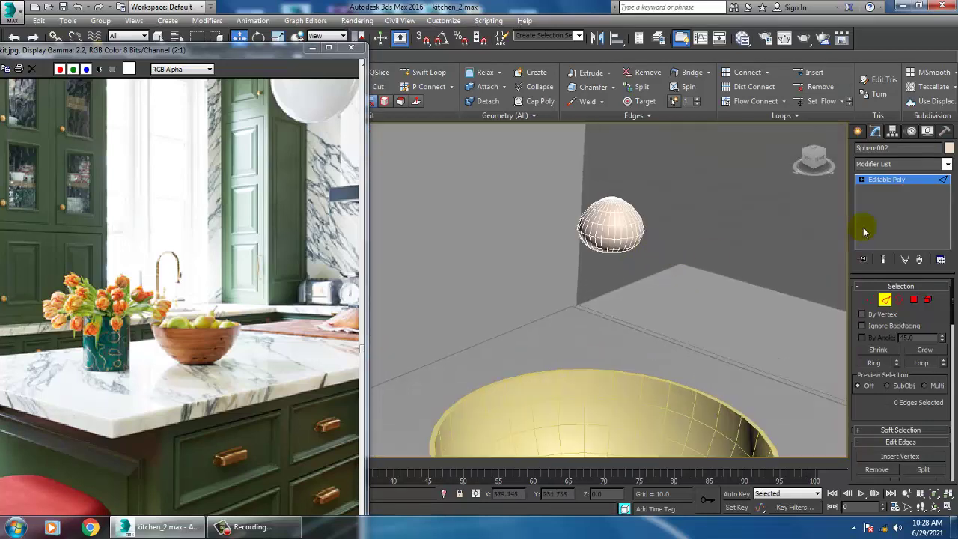
pyautogui.click(898, 181)
# Step: Lower the fruit to about Z 171.8, just above the bowl, and shift it to about Y -13
pyautogui.press('e')
pyautogui.press('r')
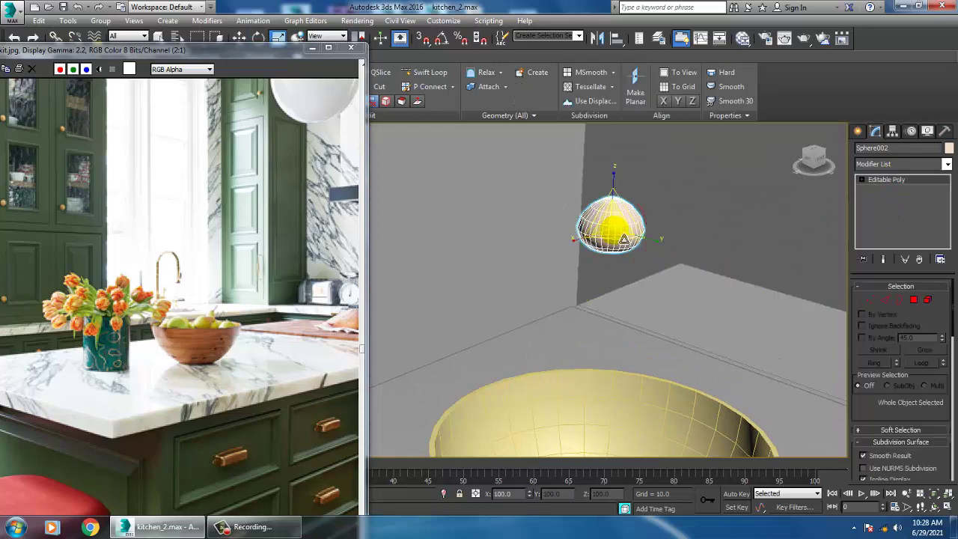
pyautogui.scroll(-2, 627, 237)
pyautogui.press('w')
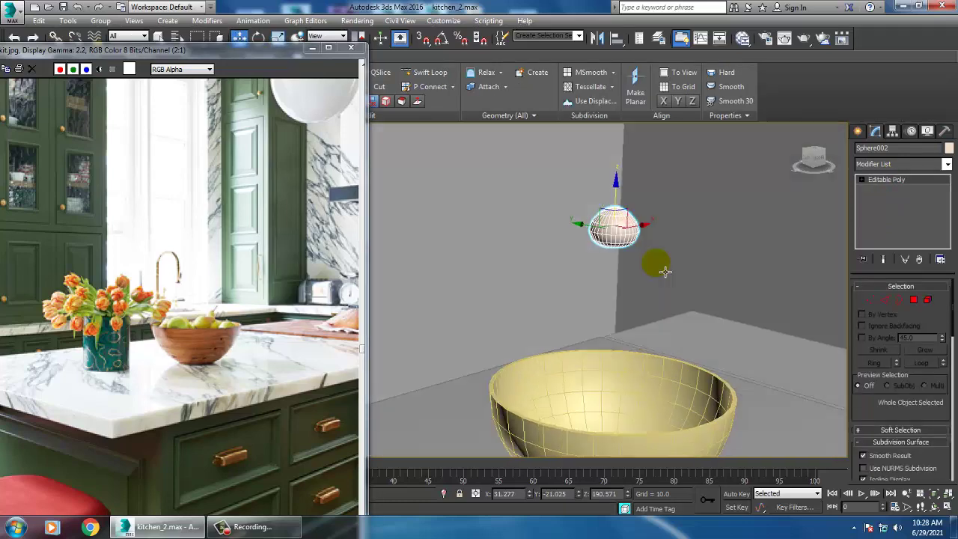
pyautogui.moveTo(617, 231); pyautogui.dragTo(610, 316)
pyautogui.keyDown('alt'); pyautogui.moveTo(610, 316); pyautogui.dragTo(595, 318, button='middle'); pyautogui.keyUp('alt')
pyautogui.moveTo(578, 310); pyautogui.dragTo(541, 304)
pyautogui.scroll(2, 615, 314)
pyautogui.keyDown('alt'); pyautogui.moveTo(601, 309); pyautogui.dragTo(531, 285, button='middle'); pyautogui.keyUp('alt')
# Step: In the front view, shift the fruit to one side above the bowl and clone it as three copies in a row
pyautogui.hotkey('alt', 'w')
pyautogui.moveTo(572, 244); pyautogui.dragTo(685, 275, button='middle')
pyautogui.press('z')
pyautogui.hotkey('alt', 'w')
pyautogui.scroll(-5, 679, 240)
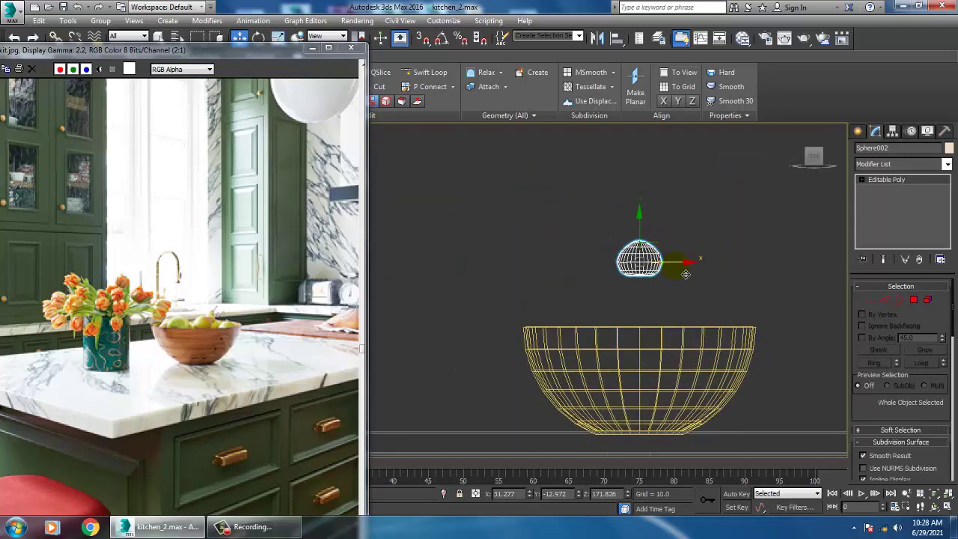
pyautogui.moveTo(686, 274)
pyautogui.mouseDown()
pyautogui.moveTo(753, 268)
pyautogui.moveTo(695, 272)
pyautogui.mouseUp()
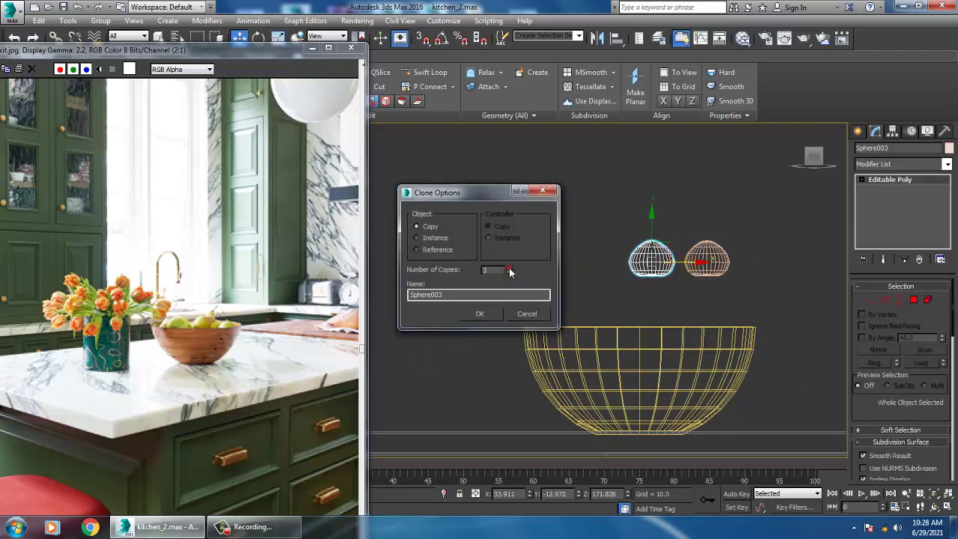
pyautogui.click(479, 315)
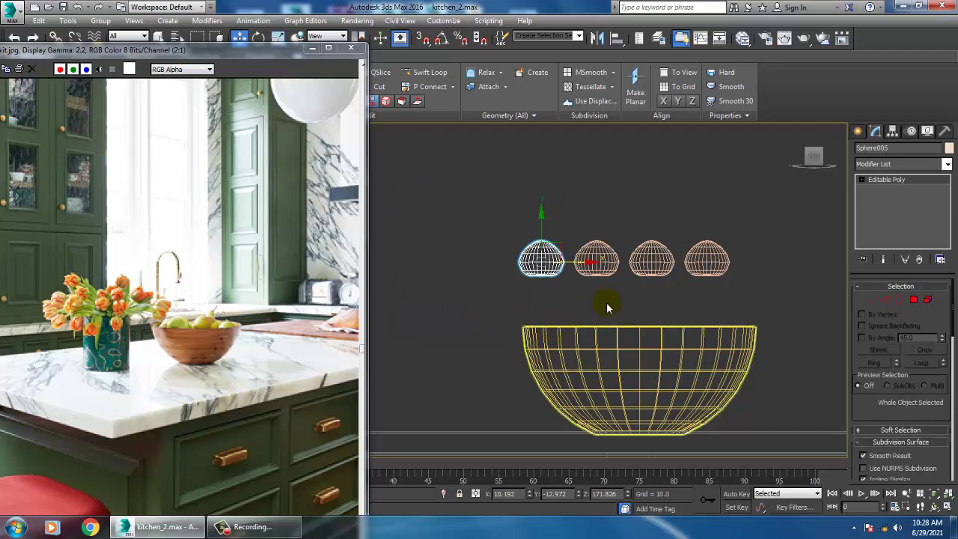
# Step: Adjust the horizontal positions of the individual fruits so the row is closely and evenly spaced over the bowl
pyautogui.moveTo(588, 272)
pyautogui.mouseDown()
pyautogui.moveTo(647, 271)
pyautogui.moveTo(596, 268)
pyautogui.mouseUp()
pyautogui.click(604, 267)
pyautogui.click(551, 274)
pyautogui.click(707, 262)
pyautogui.moveTo(746, 262); pyautogui.dragTo(765, 286)
pyautogui.moveTo(667, 266); pyautogui.dragTo(673, 266)
# Step: Clone the row of four fruits upward as two copies to form three stacked rows, and check them in perspective
pyautogui.keyDown('shift'); pyautogui.moveTo(631, 242); pyautogui.dragTo(630, 194); pyautogui.keyUp('shift')
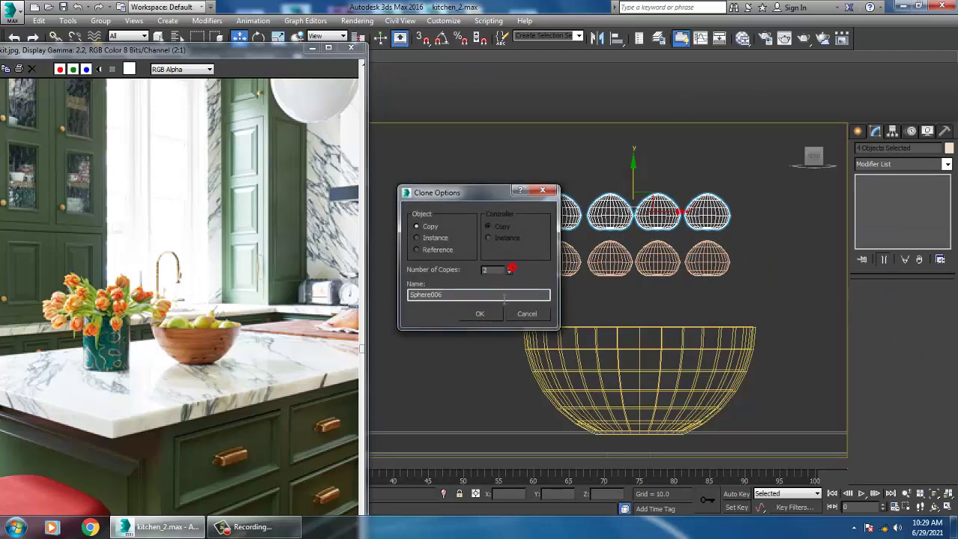
pyautogui.click(493, 315)
pyautogui.hotkey('alt', 'w')
pyautogui.middleClick(694, 348)
pyautogui.hotkey('alt', 'w')
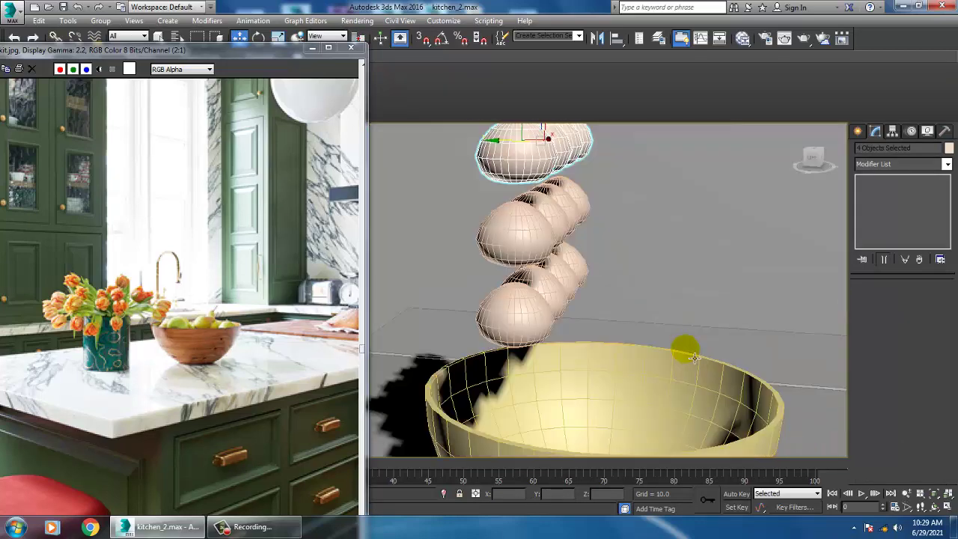
pyautogui.moveTo(689, 353)
pyautogui.keyDown('alt'); pyautogui.mouseDown(button='middle')
pyautogui.moveTo(730, 354)
pyautogui.moveTo(682, 383)
pyautogui.moveTo(662, 352)
pyautogui.mouseUp(button='middle'); pyautogui.keyUp('alt')
# Step: In the top view, select the three rows of fruit without the bowl and move them along Y toward the bowl's centre
pyautogui.hotkey('alt', 'w')
pyautogui.middleClick(429, 262)
pyautogui.hotkey('alt', 'w')
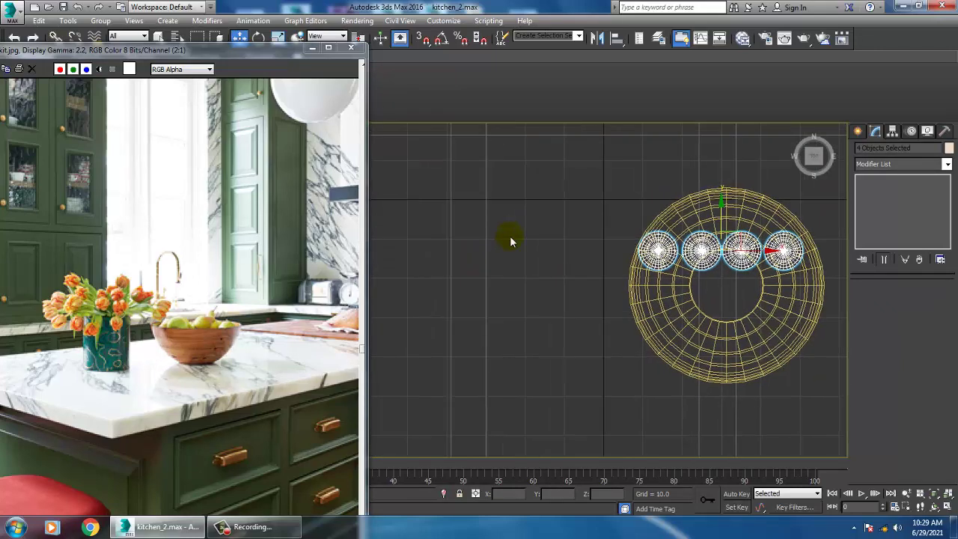
pyautogui.moveTo(666, 249); pyautogui.dragTo(562, 251, button='middle')
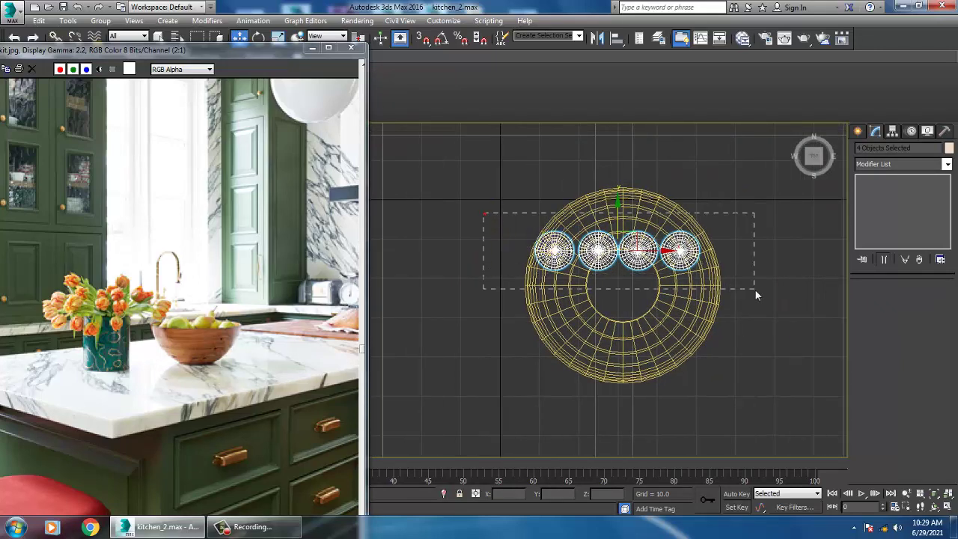
pyautogui.moveTo(754, 291); pyautogui.dragTo(756, 292)
pyautogui.keyDown('alt'); pyautogui.moveTo(775, 326); pyautogui.dragTo(491, 443); pyautogui.keyUp('alt')
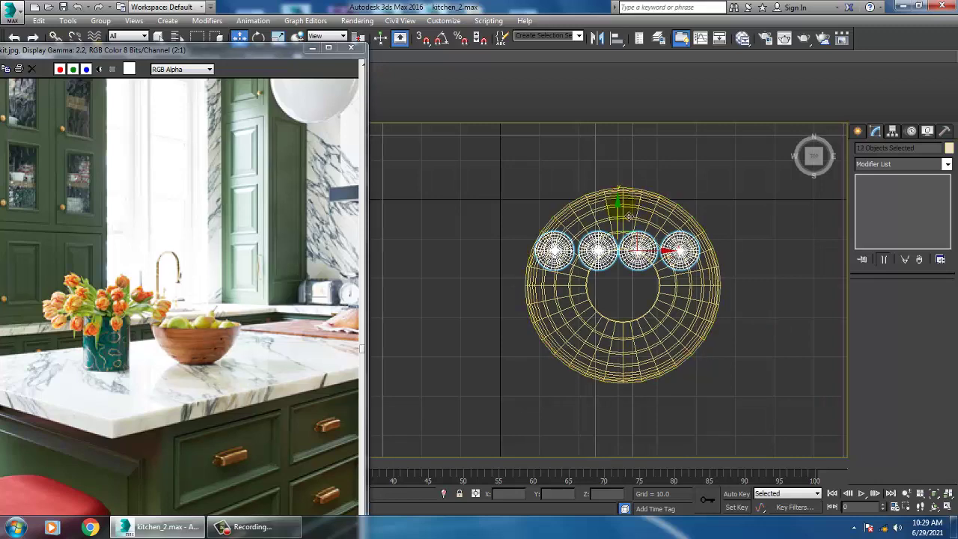
pyautogui.moveTo(621, 208); pyautogui.dragTo(621, 233)
# Step: Set the twelve fruits above the bowl as MassFX dynamic rigid bodies
pyautogui.press('e')
pyautogui.moveTo(719, 396); pyautogui.dragTo(702, 393, button='middle')
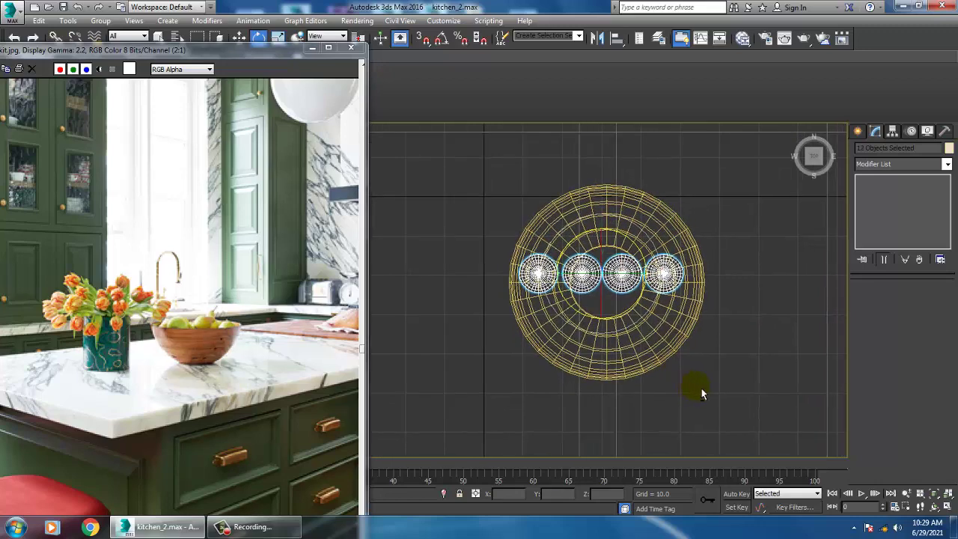
pyautogui.press('p')
pyautogui.press('f')
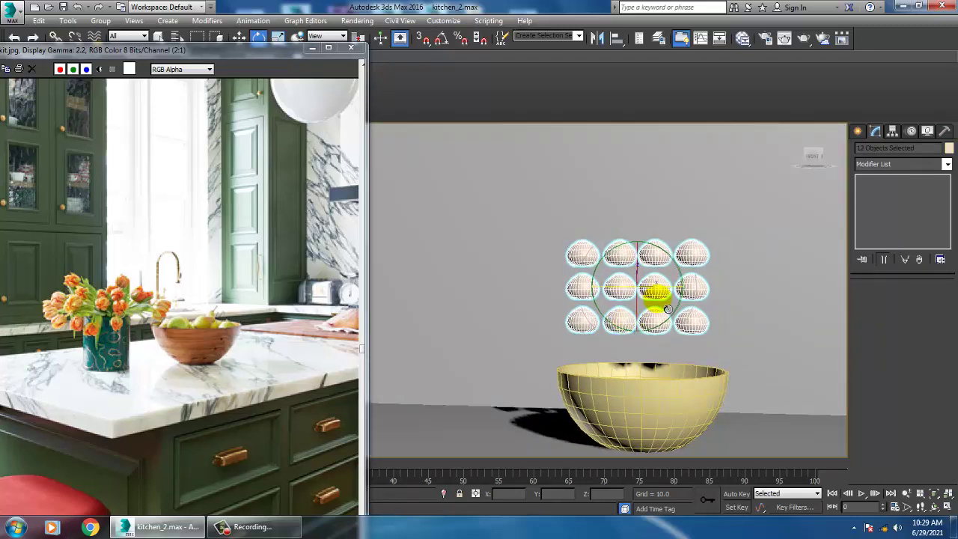
pyautogui.press('w')
pyautogui.keyDown('alt'); pyautogui.moveTo(638, 288); pyautogui.dragTo(636, 340, button='middle'); pyautogui.keyUp('alt')
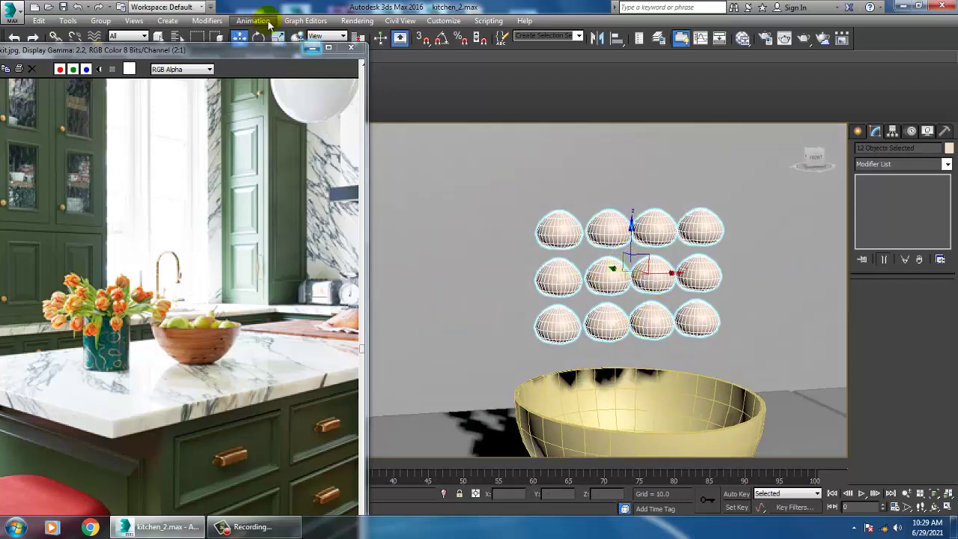
pyautogui.click(251, 20)
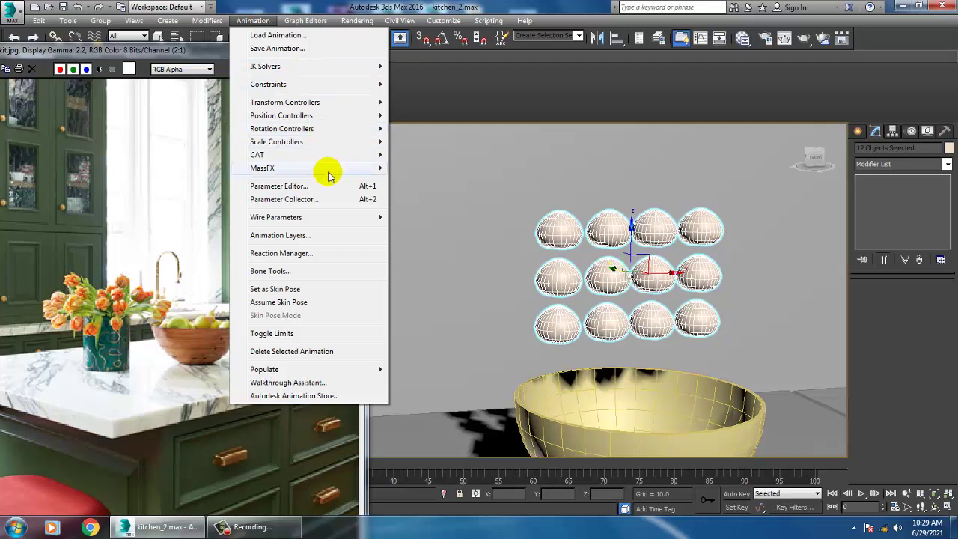
pyautogui.moveTo(327, 173)
pyautogui.moveTo(416, 168)
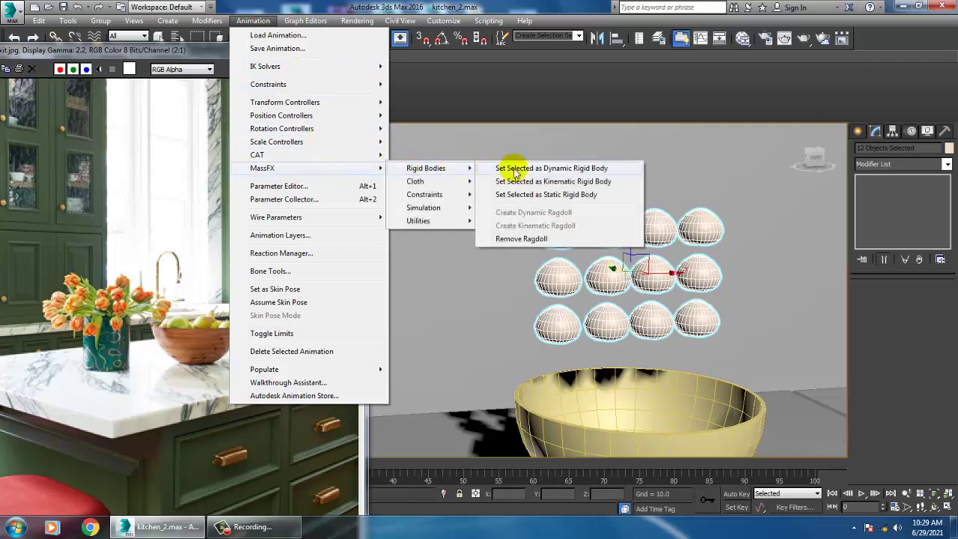
pyautogui.click(581, 169)
# Step: Set the bowl as a MassFX static rigid body and change its physical shape type to Original
pyautogui.click(738, 438)
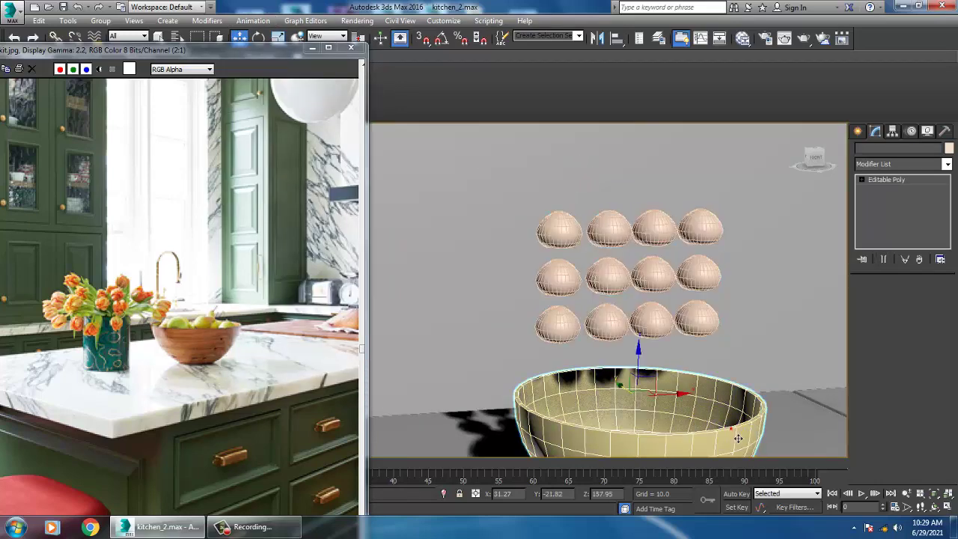
pyautogui.click(251, 20)
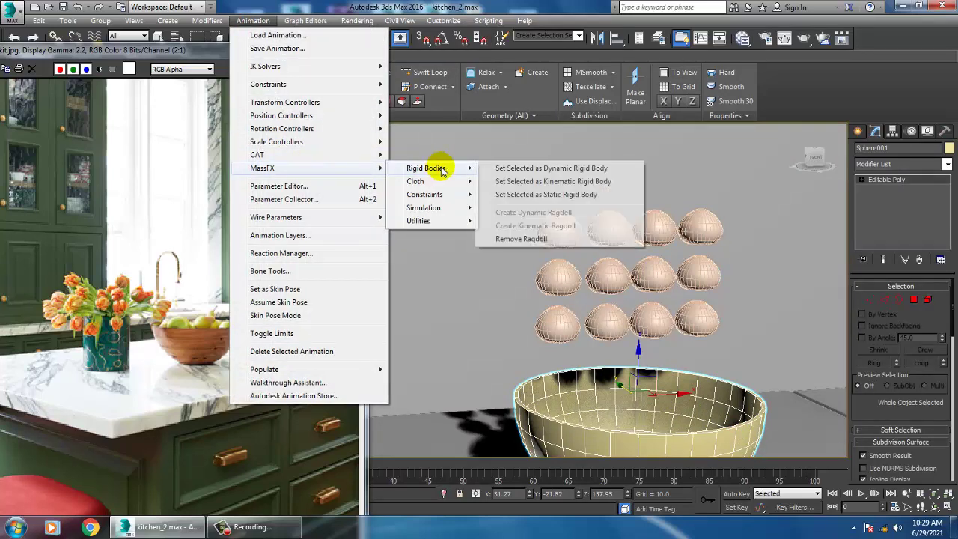
pyautogui.click(595, 193)
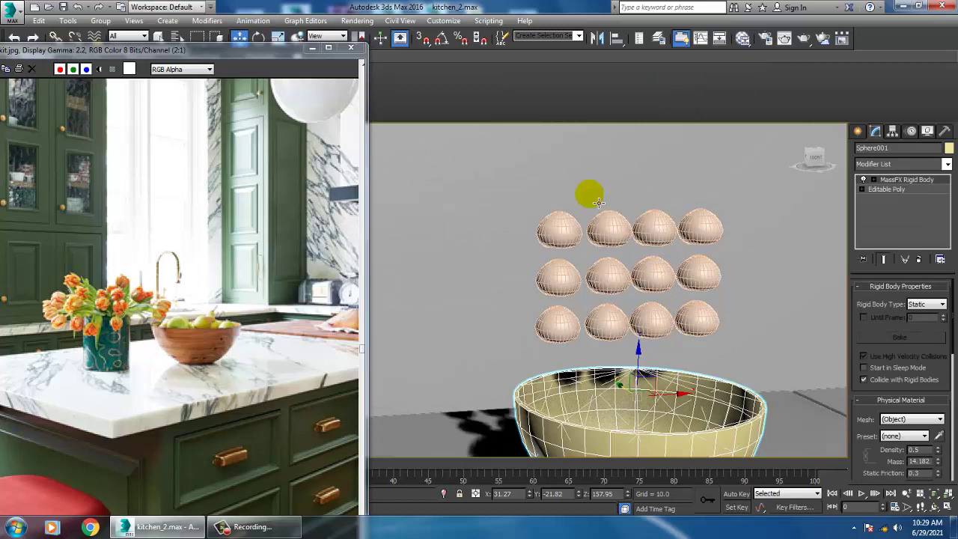
pyautogui.click(904, 438)
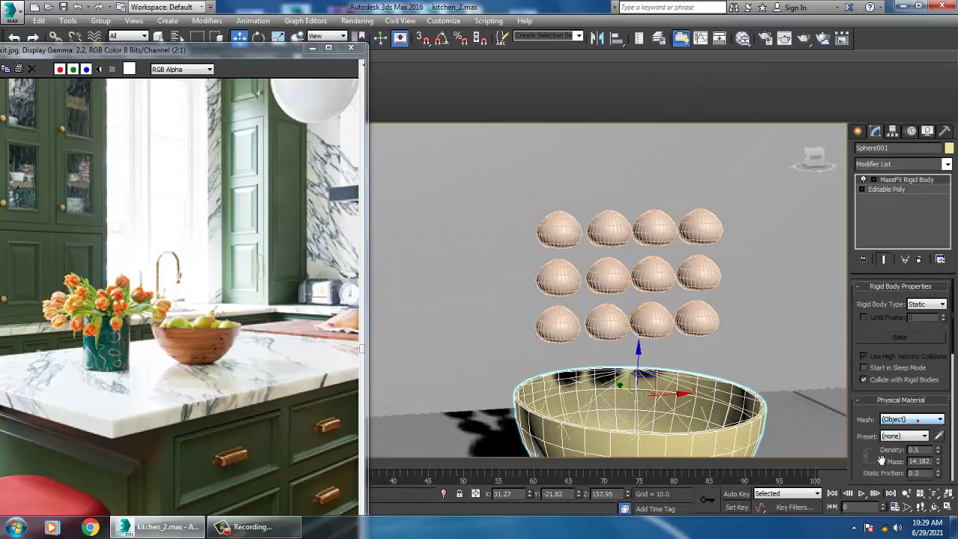
pyautogui.moveTo(882, 459); pyautogui.dragTo(882, 227)
pyautogui.click(912, 404)
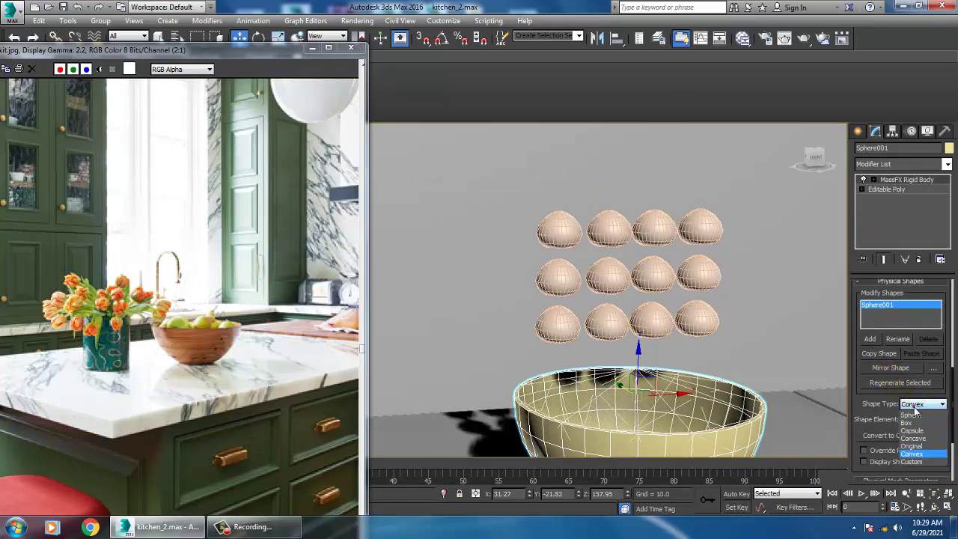
pyautogui.click(928, 451)
# Step: Select all twelve fruits in the three rows above the bowl, leaving the bowl out of the selection
pyautogui.click(557, 326)
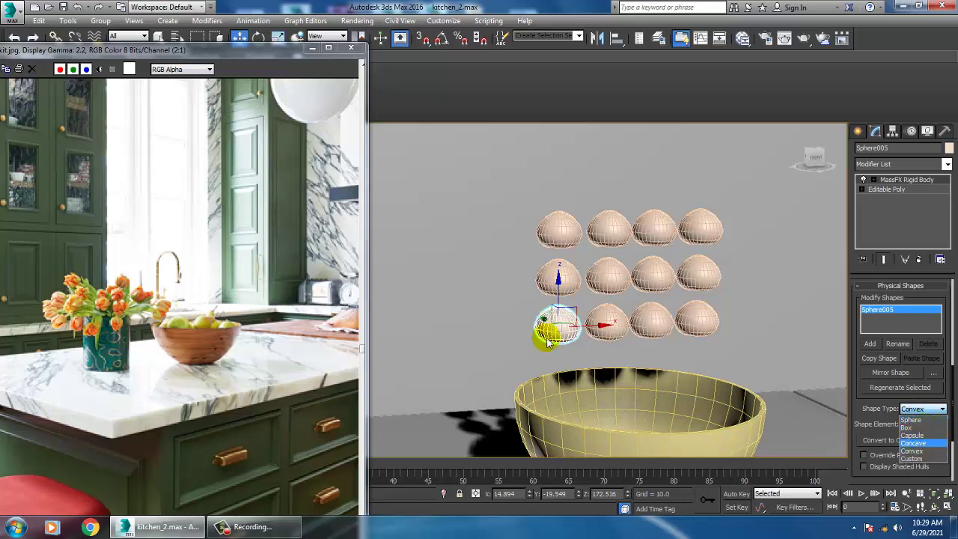
pyautogui.click(615, 322)
pyautogui.keyDown('ctrl'); pyautogui.click(609, 322); pyautogui.keyUp('ctrl')
pyautogui.keyDown('ctrl'); pyautogui.click(651, 322); pyautogui.keyUp('ctrl')
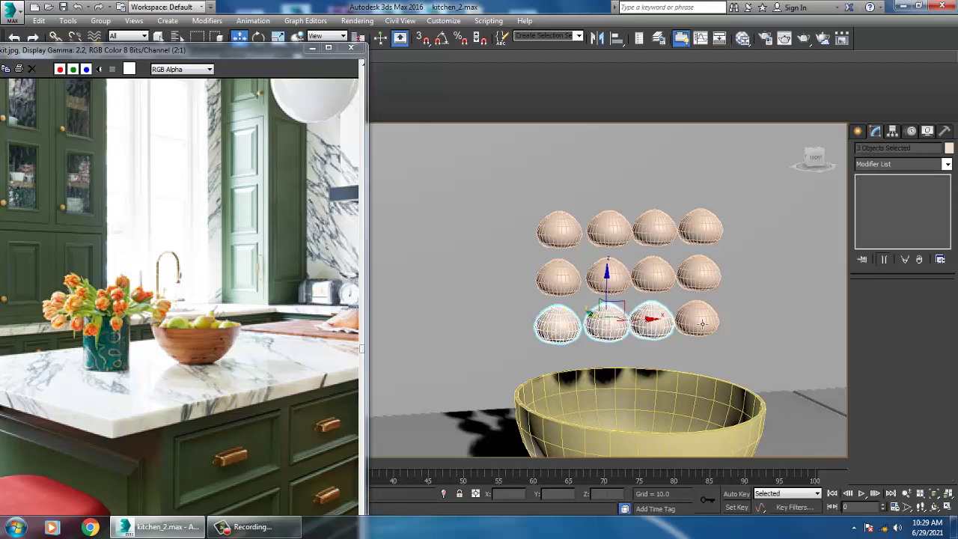
pyautogui.keyDown('ctrl'); pyautogui.click(698, 320); pyautogui.keyUp('ctrl')
pyautogui.keyDown('ctrl'); pyautogui.click(707, 279); pyautogui.keyUp('ctrl')
pyautogui.keyDown('ctrl'); pyautogui.click(655, 275); pyautogui.keyUp('ctrl')
pyautogui.keyDown('ctrl'); pyautogui.click(702, 228); pyautogui.keyUp('ctrl')
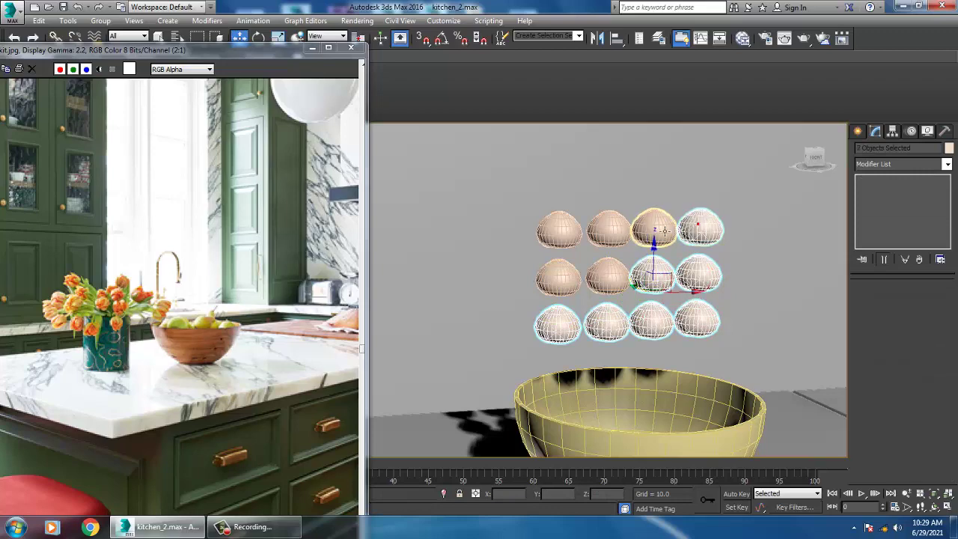
pyautogui.keyDown('ctrl'); pyautogui.click(653, 229); pyautogui.keyUp('ctrl')
pyautogui.keyDown('ctrl'); pyautogui.click(615, 238); pyautogui.keyUp('ctrl')
pyautogui.keyDown('ctrl'); pyautogui.click(558, 230); pyautogui.keyUp('ctrl')
pyautogui.keyDown('ctrl'); pyautogui.click(558, 277); pyautogui.keyUp('ctrl')
pyautogui.keyDown('ctrl'); pyautogui.click(599, 284); pyautogui.keyUp('ctrl')
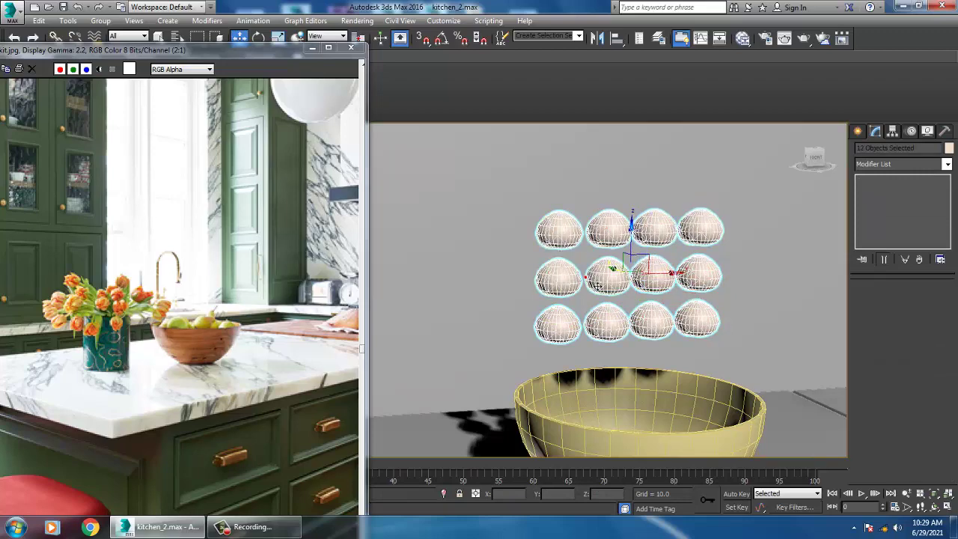
# Step: Play the MassFX simulation to drop the fruits and view the inside of the bowl as they settle
pyautogui.click(266, 20)
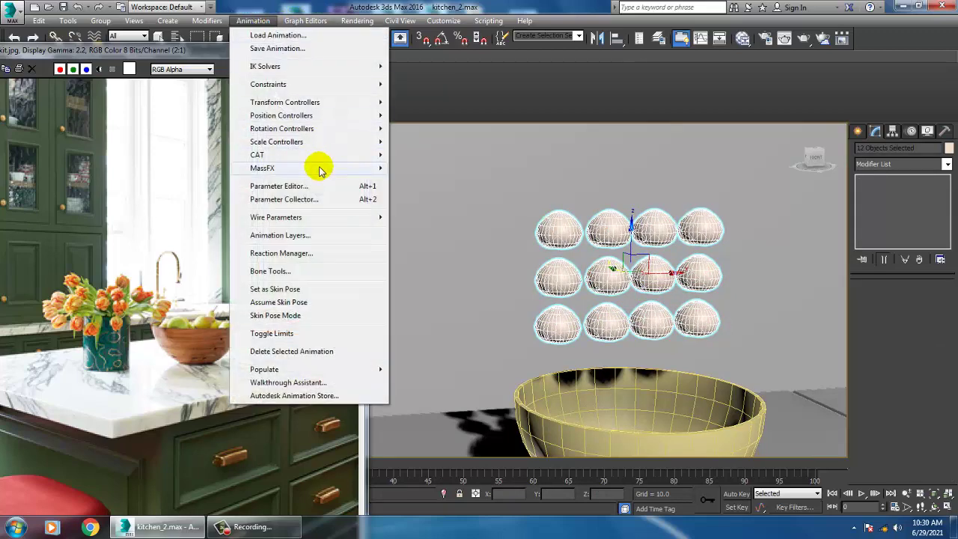
pyautogui.moveTo(321, 171)
pyautogui.moveTo(434, 210)
pyautogui.click(516, 209)
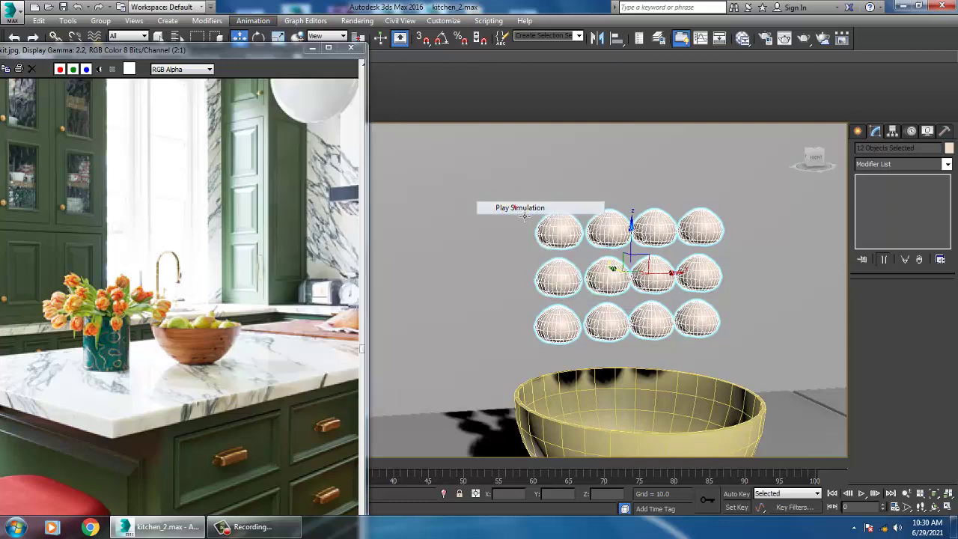
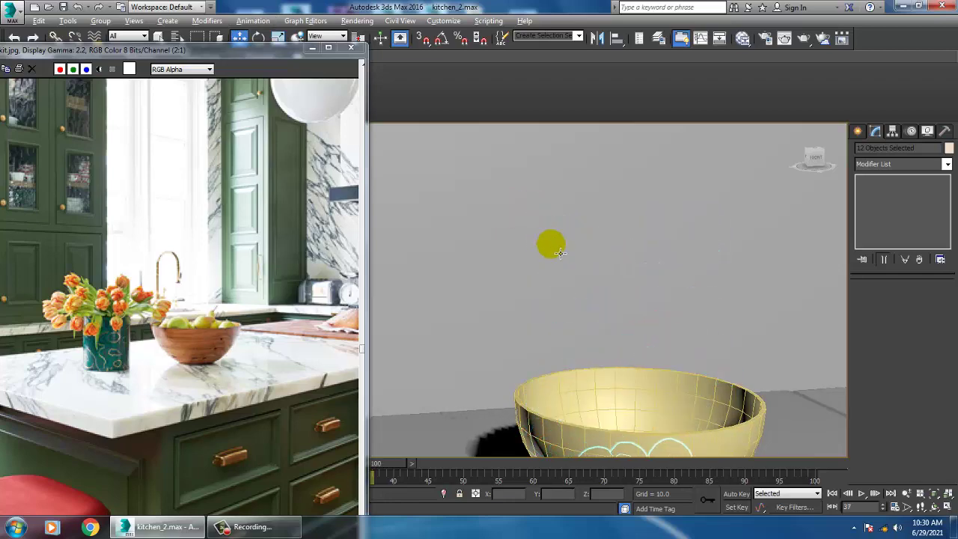
pyautogui.keyDown('alt'); pyautogui.moveTo(560, 253); pyautogui.dragTo(685, 366, button='middle'); pyautogui.keyUp('alt')
pyautogui.moveTo(669, 326); pyautogui.dragTo(607, 215, button='middle')
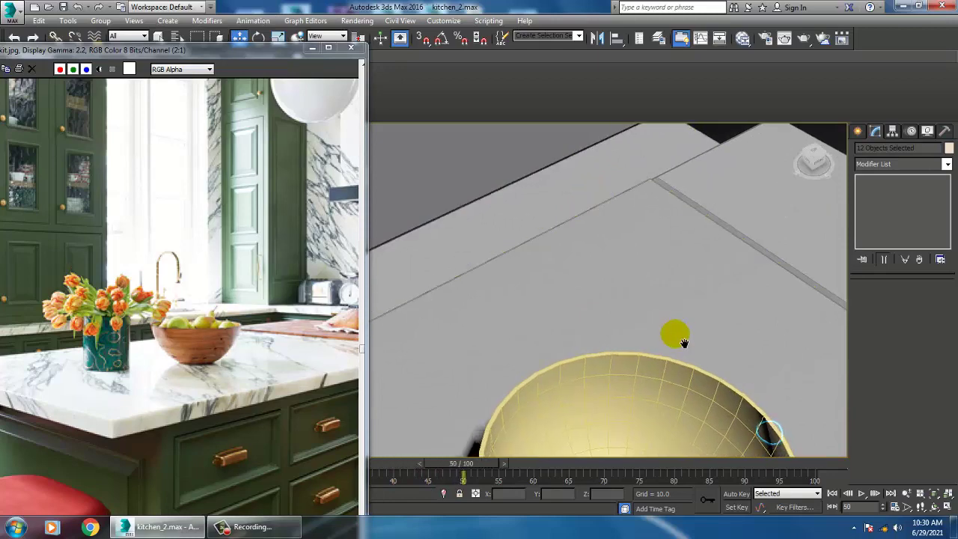
pyautogui.moveTo(685, 343); pyautogui.dragTo(576, 143, button='middle')
pyautogui.keyDown('alt'); pyautogui.moveTo(590, 337); pyautogui.dragTo(592, 280, button='middle'); pyautogui.keyUp('alt')
pyautogui.moveTo(592, 280); pyautogui.dragTo(623, 323, button='middle')
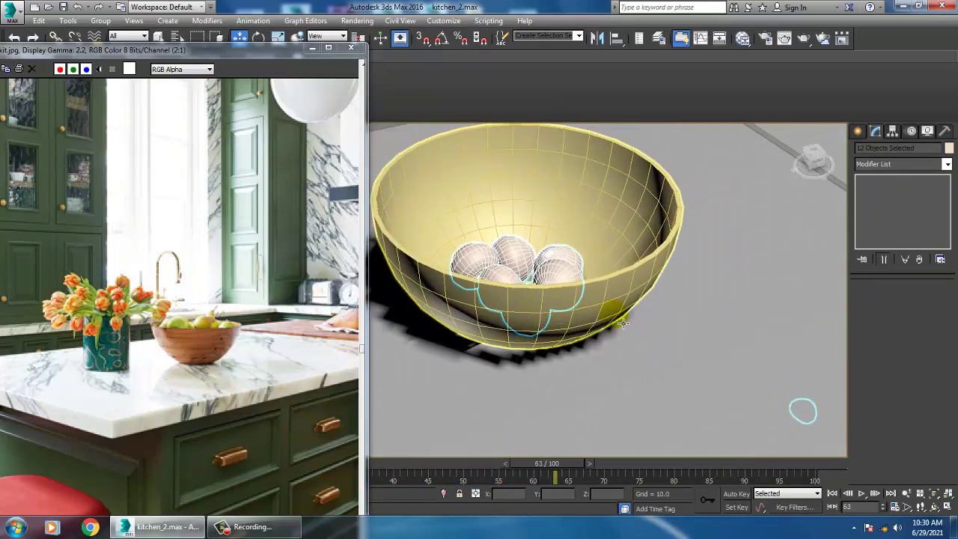
# Step: Convert the selected simulated fruits to Editable Poly and check them from the front of the island
pyautogui.rightClick(510, 255)
pyautogui.moveTo(575, 370)
pyautogui.click(727, 382)
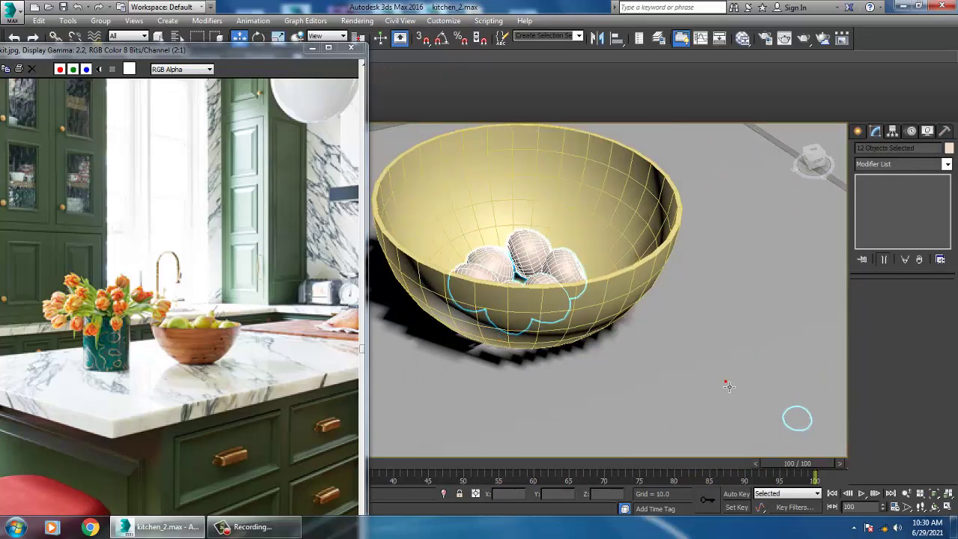
pyautogui.keyDown('alt'); pyautogui.moveTo(727, 384); pyautogui.dragTo(696, 343, button='middle'); pyautogui.keyUp('alt')
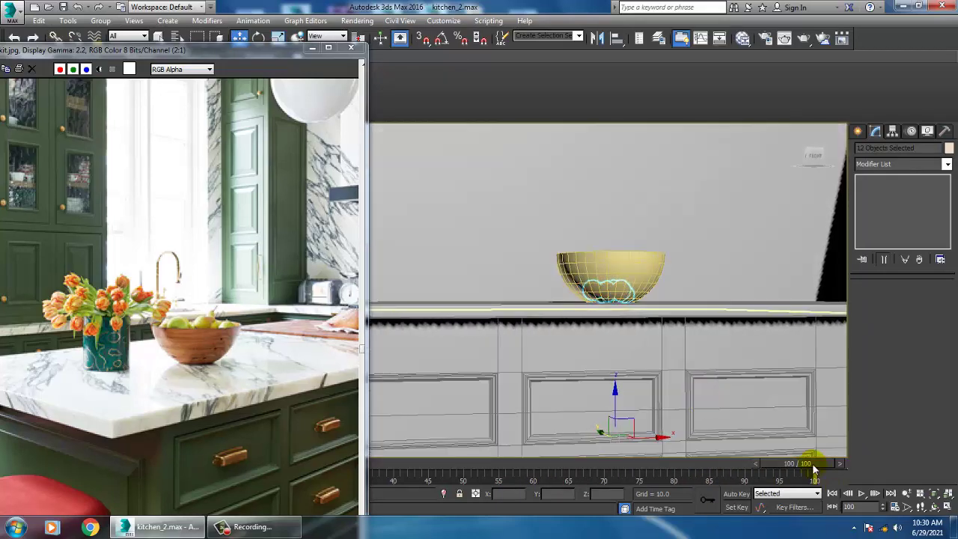
# Step: Run Step Simulation in MassFX on the playing simulation and check the fruits in the bowl
pyautogui.click(254, 20)
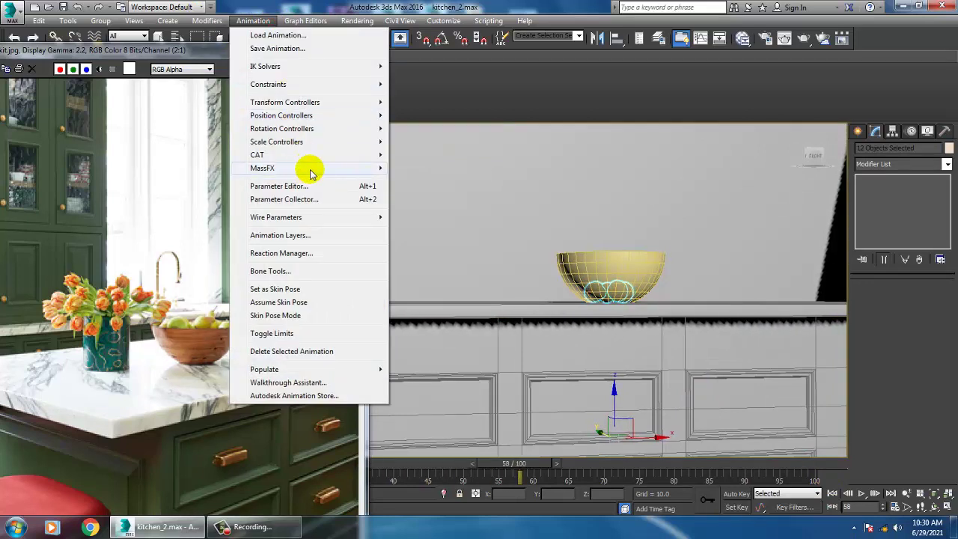
pyautogui.moveTo(309, 169)
pyautogui.moveTo(439, 210)
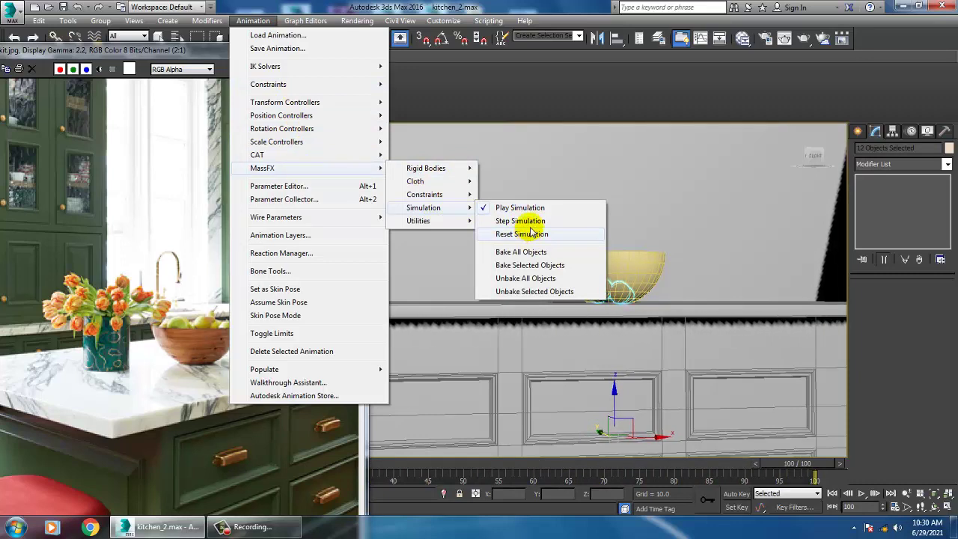
pyautogui.click(533, 220)
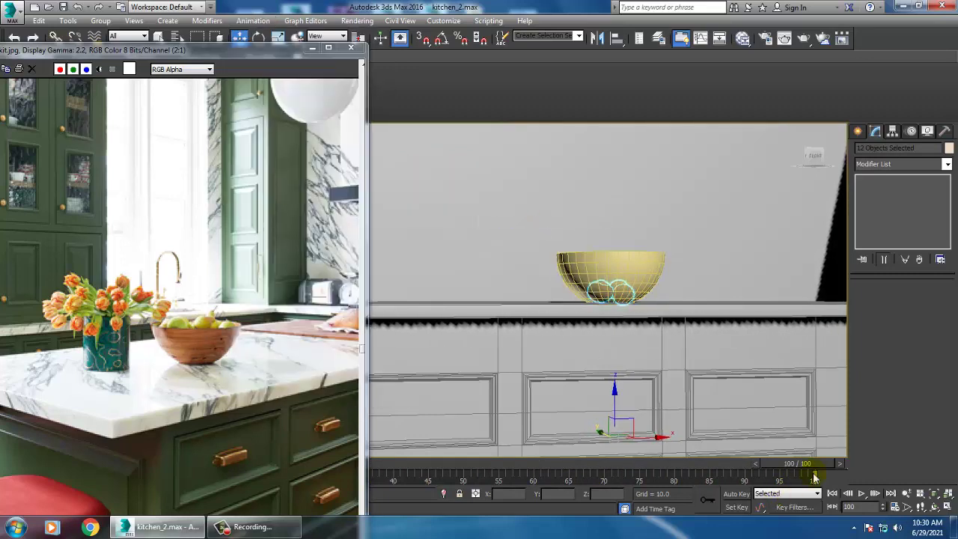
pyautogui.keyDown('alt'); pyautogui.moveTo(560, 431); pyautogui.dragTo(816, 462, button='middle'); pyautogui.keyUp('alt')
# Step: In wireframe display, delete the five stray fruits lying outside the bowl below the countertop
pyautogui.press('F3')
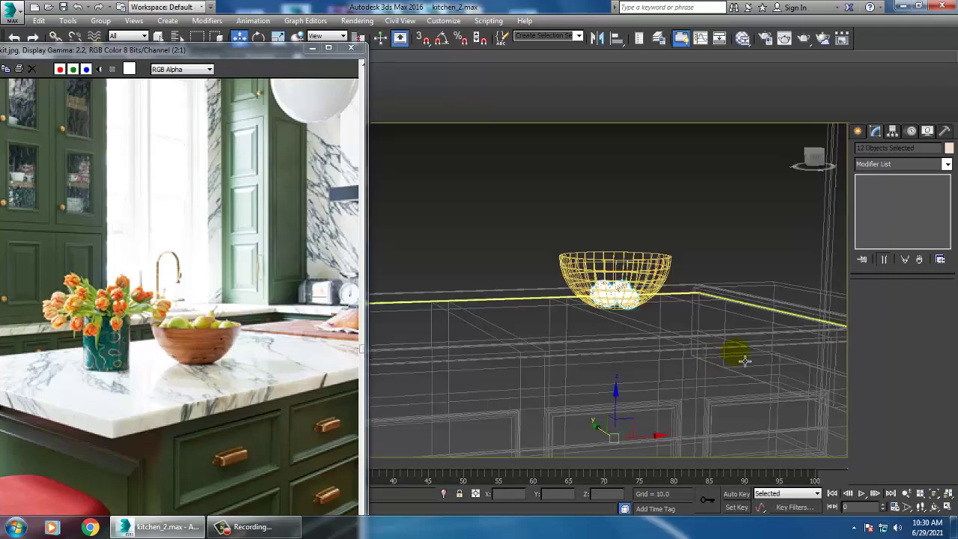
pyautogui.moveTo(741, 357); pyautogui.dragTo(621, 175, button='middle')
pyautogui.keyDown('alt'); pyautogui.moveTo(705, 407); pyautogui.dragTo(578, 384, button='middle'); pyautogui.keyUp('alt')
pyautogui.click(602, 353)
pyautogui.scroll(3, 606, 354)
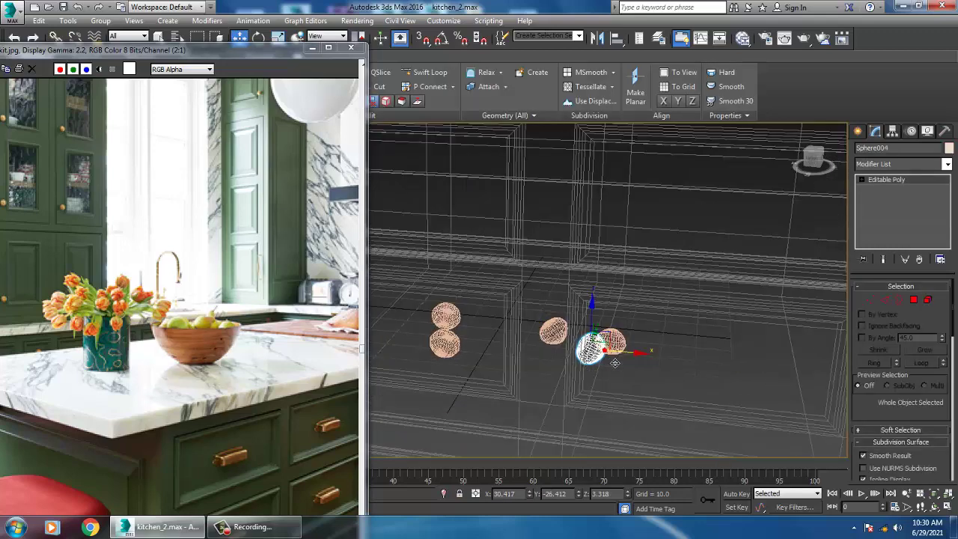
pyautogui.press('Delete')
pyautogui.click(615, 343)
pyautogui.press('Delete')
pyautogui.click(557, 333)
pyautogui.press('Delete')
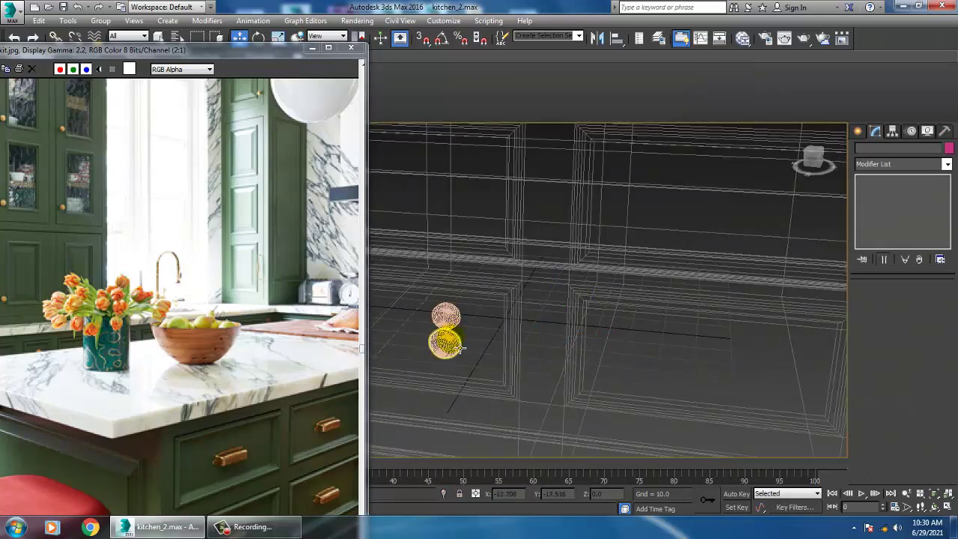
pyautogui.click(458, 348)
pyautogui.press('Delete')
pyautogui.click(451, 324)
pyautogui.press('Delete')
# Step: In shaded display, select the six fruits inside the bowl and clone them upward as one copy to form a second layer
pyautogui.scroll(-6, 590, 161)
pyautogui.moveTo(590, 160); pyautogui.dragTo(616, 289, button='middle')
pyautogui.moveTo(617, 288)
pyautogui.keyDown('alt'); pyautogui.mouseDown(button='middle')
pyautogui.moveTo(586, 290)
pyautogui.moveTo(590, 337)
pyautogui.mouseUp(button='middle'); pyautogui.keyUp('alt')
pyautogui.scroll(3, 583, 342)
pyautogui.press('F3')
pyautogui.scroll(5, 586, 348)
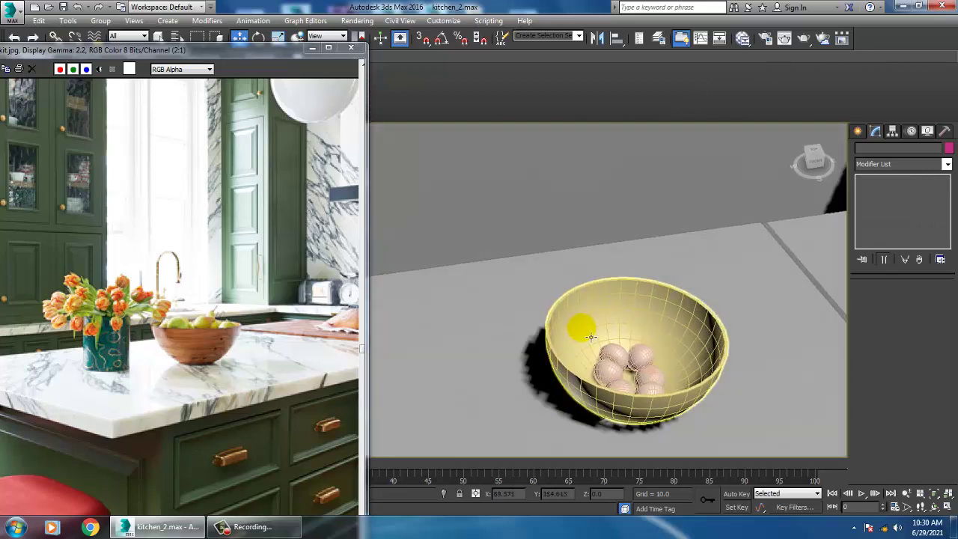
pyautogui.scroll(4, 592, 337)
pyautogui.keyDown('ctrl'); pyautogui.click(605, 355); pyautogui.keyUp('ctrl')
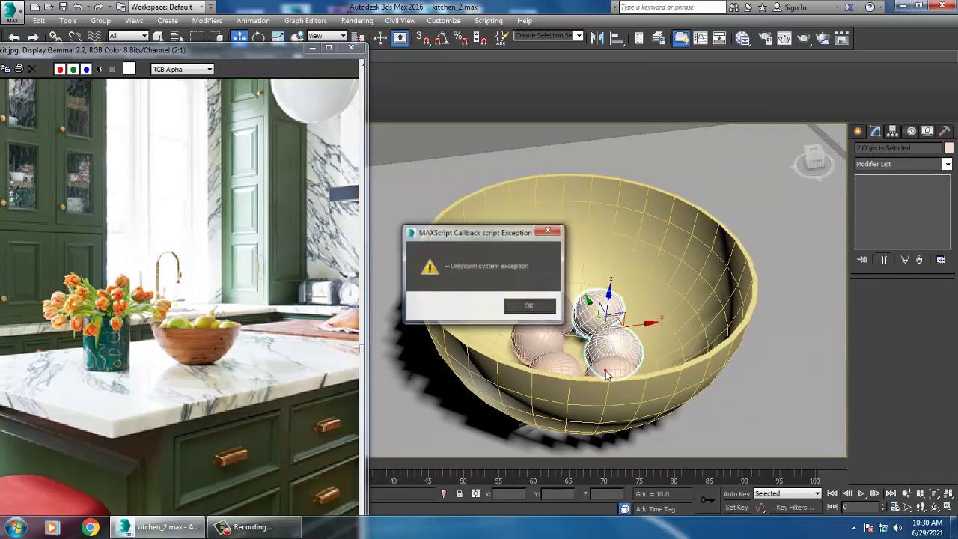
pyautogui.click(532, 308)
pyautogui.keyDown('ctrl'); pyautogui.click(607, 371); pyautogui.keyUp('ctrl')
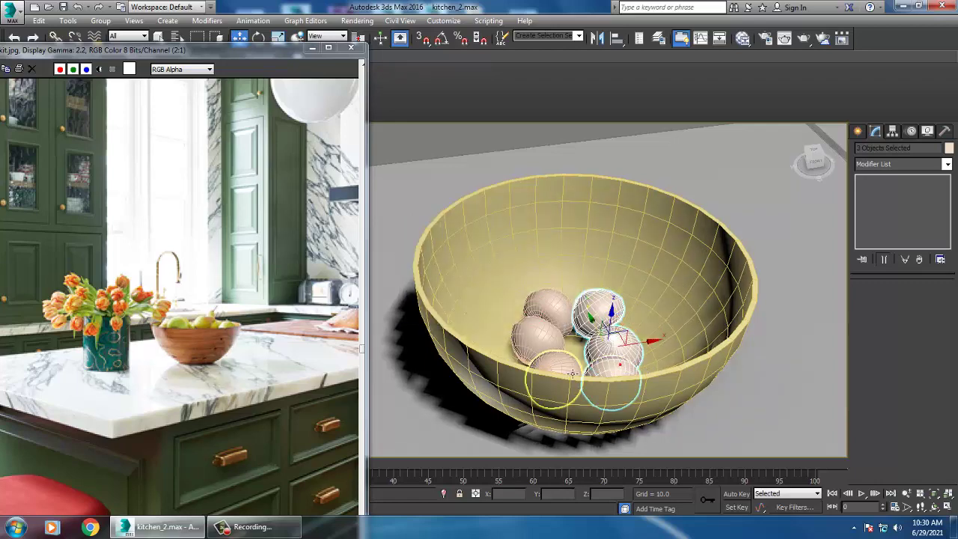
pyautogui.keyDown('ctrl'); pyautogui.click(569, 373); pyautogui.keyUp('ctrl')
pyautogui.keyDown('ctrl'); pyautogui.click(542, 333); pyautogui.keyUp('ctrl')
pyautogui.keyDown('ctrl'); pyautogui.click(563, 318); pyautogui.keyUp('ctrl')
pyautogui.keyDown('alt'); pyautogui.moveTo(591, 328); pyautogui.dragTo(598, 277, button='middle'); pyautogui.keyUp('alt')
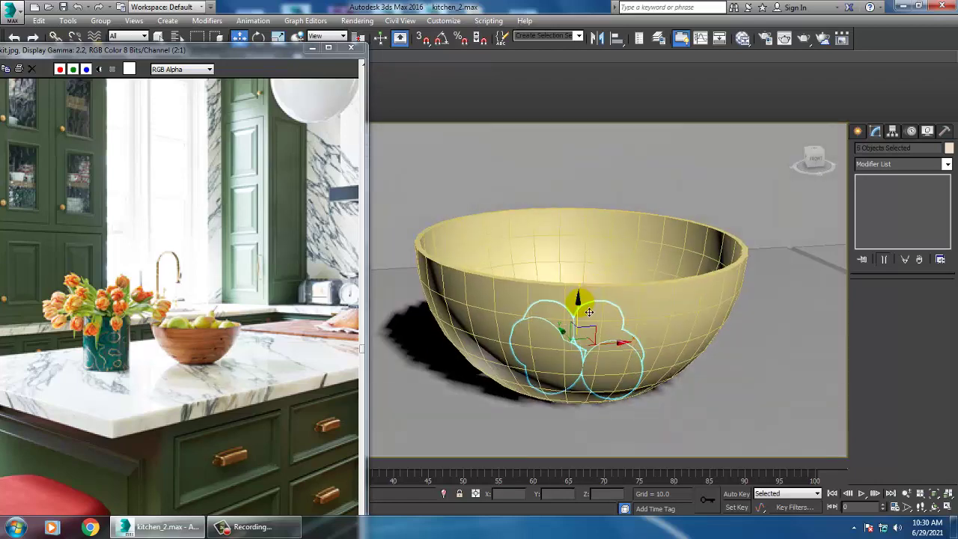
pyautogui.moveTo(581, 306)
pyautogui.mouseDown()
pyautogui.moveTo(582, 252)
pyautogui.moveTo(594, 281)
pyautogui.mouseUp()
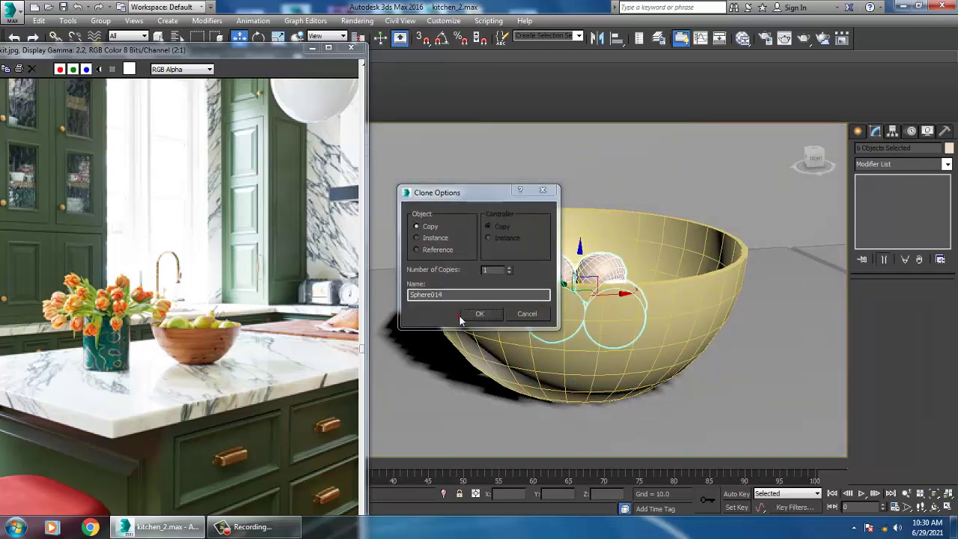
pyautogui.click(494, 314)
pyautogui.keyDown('alt'); pyautogui.moveTo(494, 314); pyautogui.dragTo(668, 343, button='middle'); pyautogui.keyUp('alt')
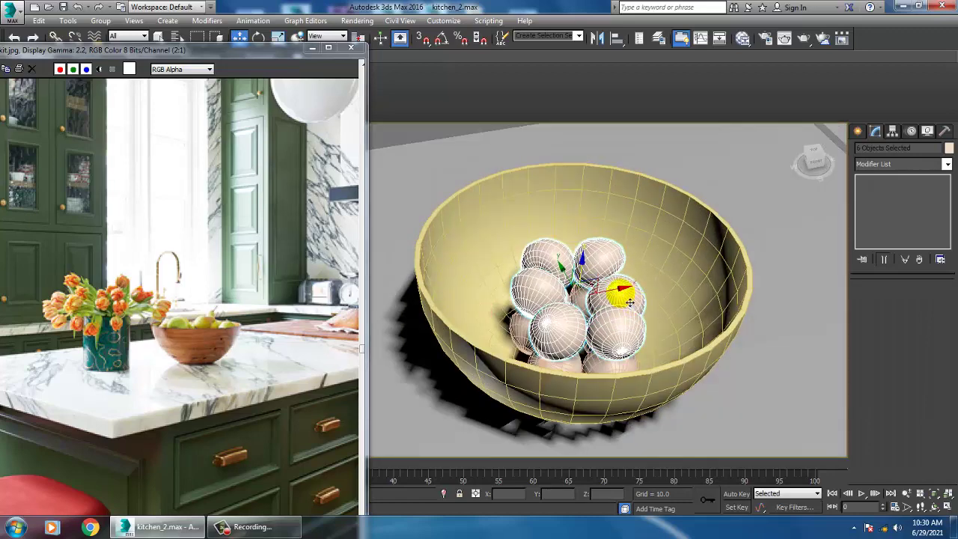
# Step: Move the second fruit layer toward the bowl's left side and clone it as one copy on the right side
pyautogui.moveTo(608, 298); pyautogui.dragTo(552, 310)
pyautogui.keyDown('alt'); pyautogui.moveTo(614, 290); pyautogui.dragTo(608, 251, button='middle'); pyautogui.keyUp('alt')
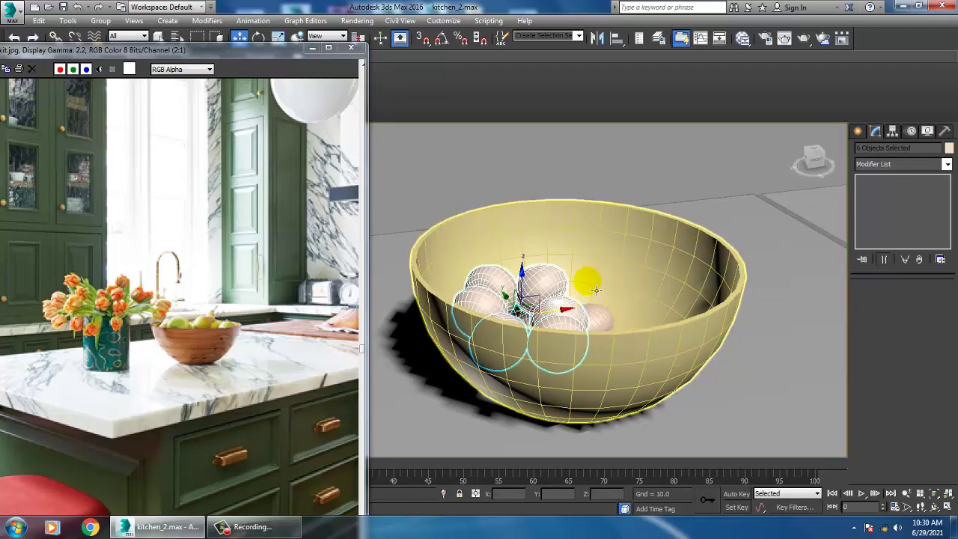
pyautogui.keyDown('shift'); pyautogui.moveTo(557, 319); pyautogui.dragTo(665, 301); pyautogui.keyUp('shift')
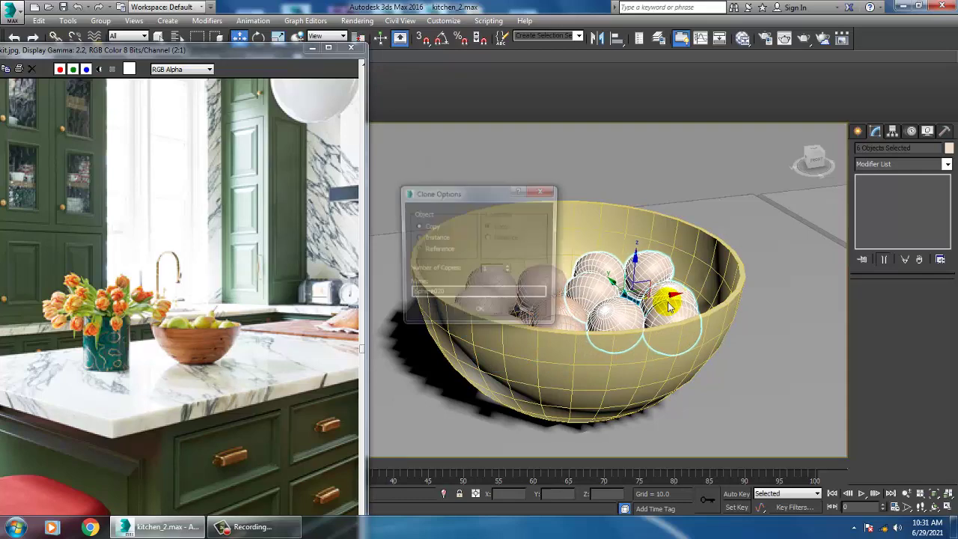
pyautogui.click(483, 318)
pyautogui.keyDown('alt'); pyautogui.moveTo(485, 320); pyautogui.dragTo(485, 317, button='middle'); pyautogui.keyUp('alt')
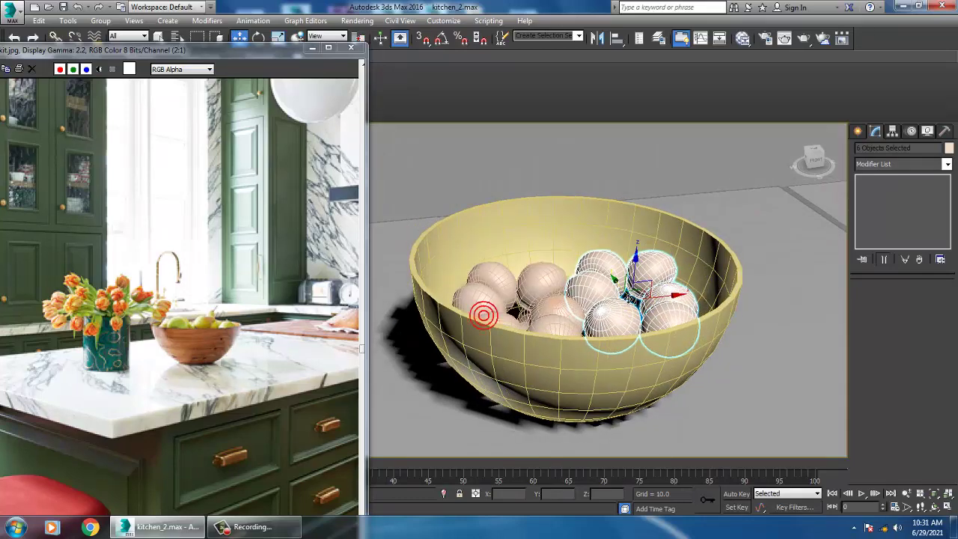
# Step: Clone the right-hand fruit group upward as one copy and place the raised group on the bowl's left side
pyautogui.scroll(4, 631, 264)
pyautogui.scroll(-6, 652, 283)
pyautogui.keyDown('alt'); pyautogui.moveTo(652, 284); pyautogui.dragTo(652, 280, button='middle'); pyautogui.keyUp('alt')
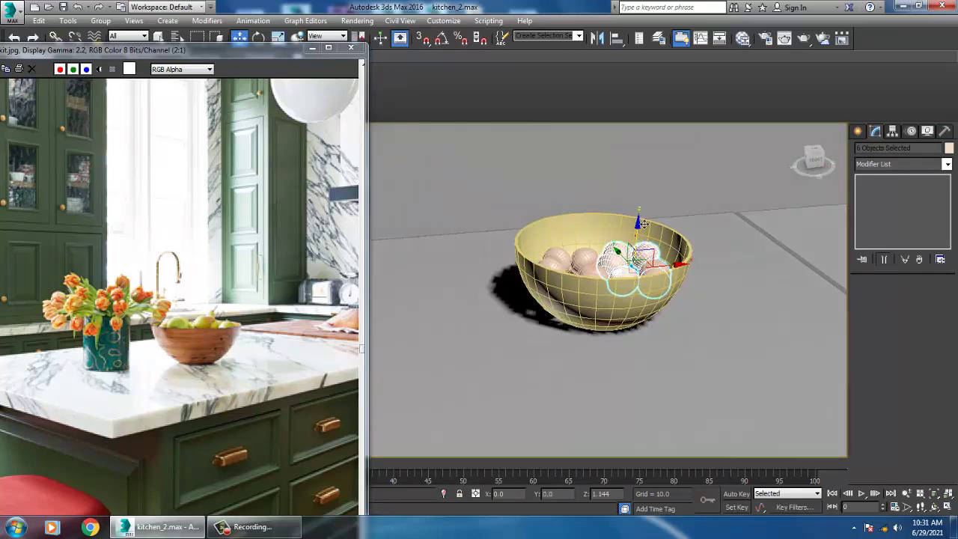
pyautogui.keyDown('shift'); pyautogui.moveTo(644, 223); pyautogui.dragTo(643, 196); pyautogui.keyUp('shift')
pyautogui.click(478, 308)
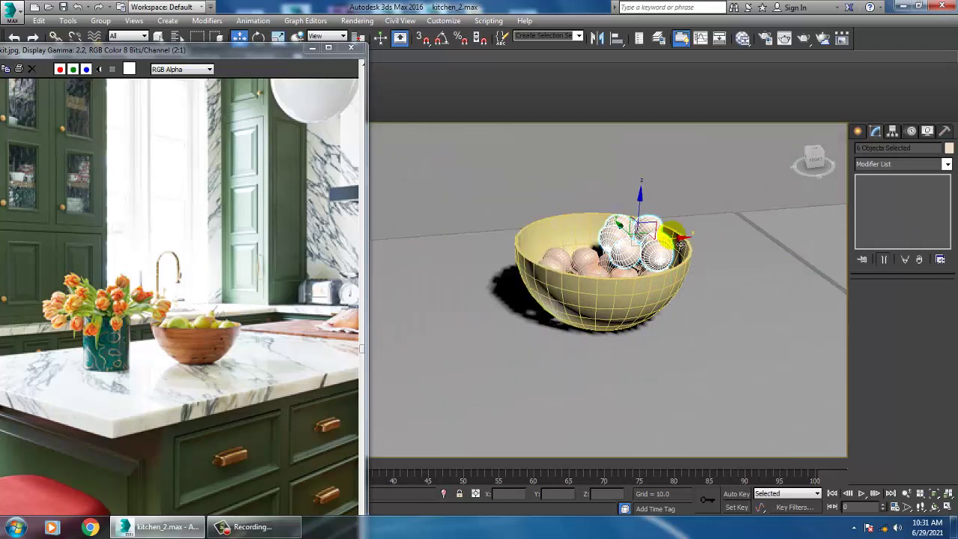
pyautogui.moveTo(642, 244)
pyautogui.mouseDown()
pyautogui.moveTo(623, 253)
pyautogui.moveTo(649, 260)
pyautogui.moveTo(689, 249)
pyautogui.mouseUp()
pyautogui.click(525, 311)
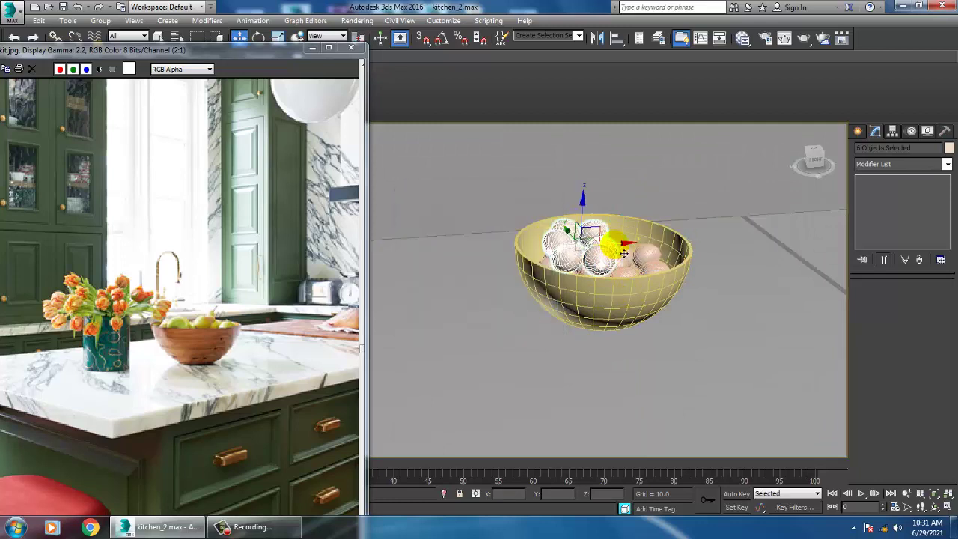
# Step: Mirror the raised fruit group on the X axis as a copy, move it to the bowl's right side, and clear the selection
pyautogui.click(596, 38)
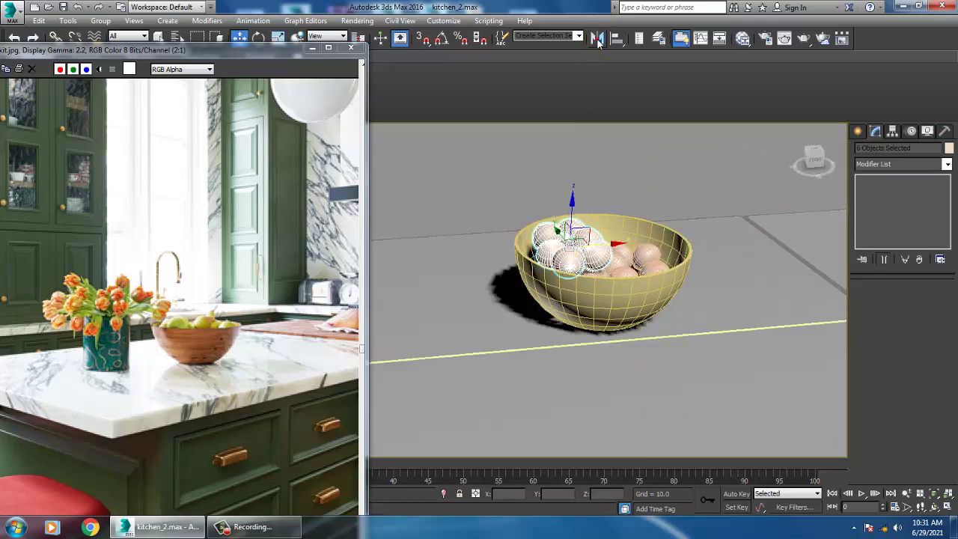
pyautogui.click(468, 290)
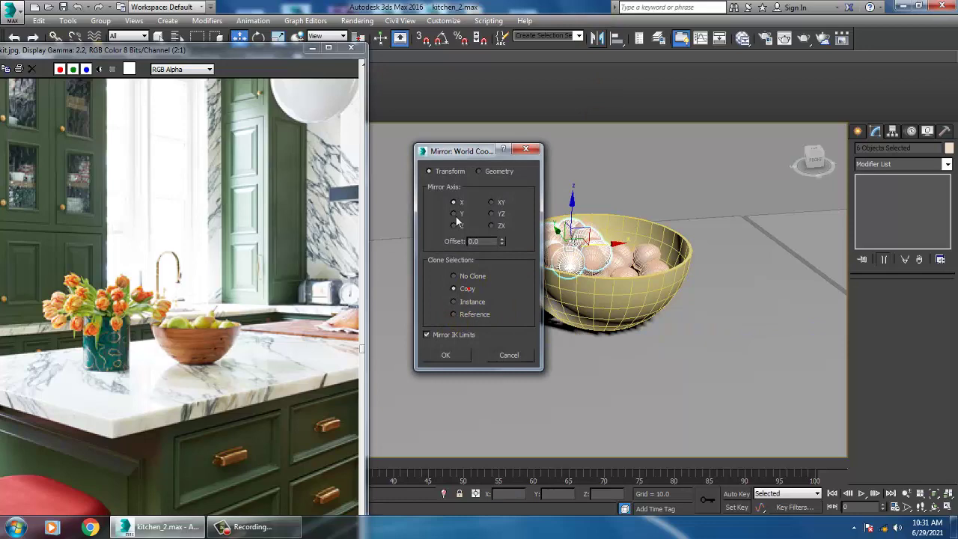
pyautogui.click(460, 355)
pyautogui.moveTo(607, 246); pyautogui.dragTo(675, 249)
pyautogui.keyDown('alt'); pyautogui.moveTo(675, 251); pyautogui.dragTo(605, 320, button='middle'); pyautogui.keyUp('alt')
pyautogui.scroll(-7, 617, 322)
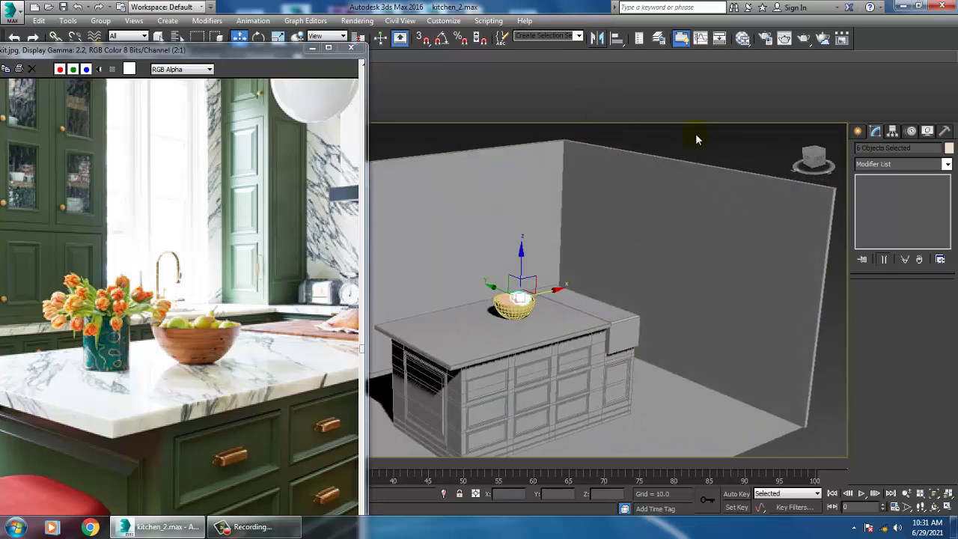
pyautogui.click(696, 134)
# Step: Select all objects in the scene and assign them one grey object color
pyautogui.scroll(6, 598, 300)
pyautogui.hotkey('ctrl', 'a')
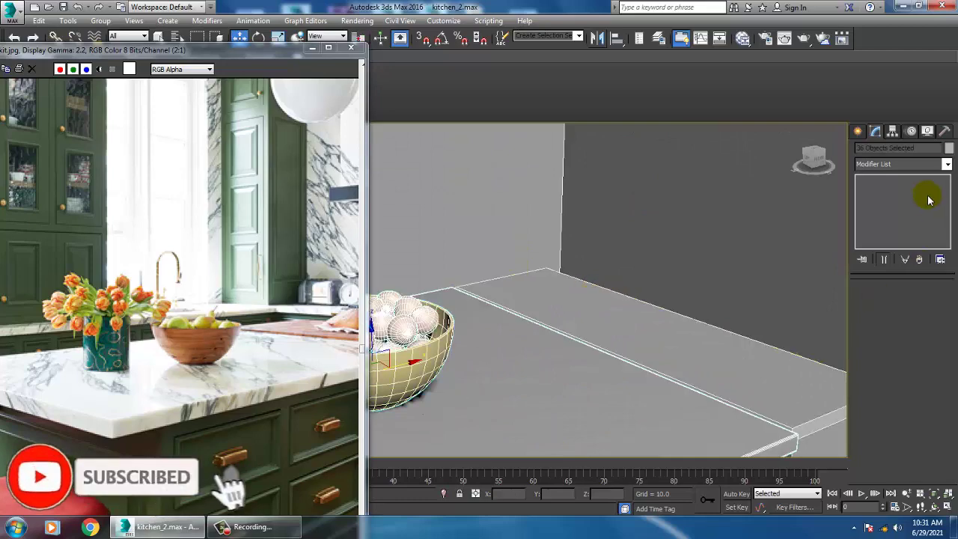
pyautogui.hotkey('ctrl', 'a')
pyautogui.click(949, 148)
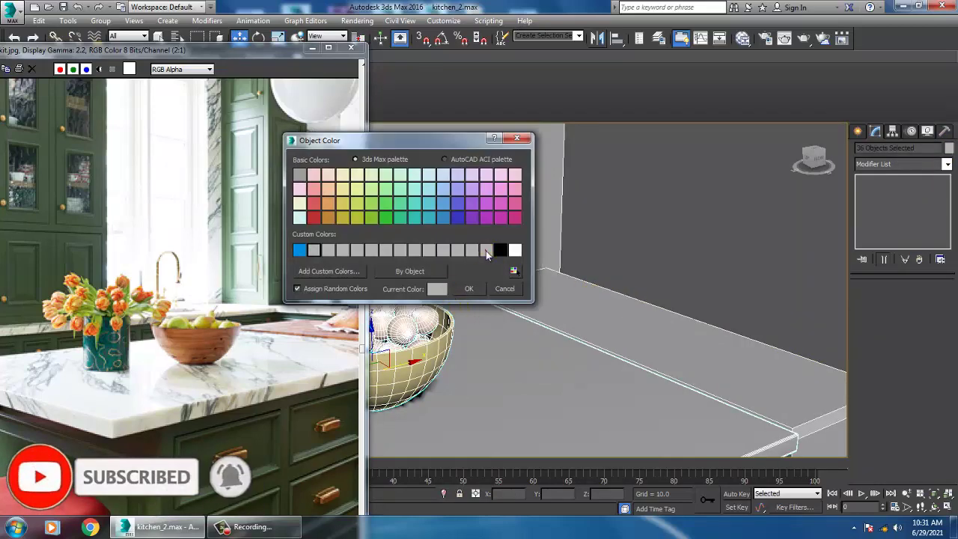
pyautogui.click(469, 289)
# Step: Compare the island and the filled fruit bowl with the full reference image from several angles
pyautogui.scroll(-4, 516, 292)
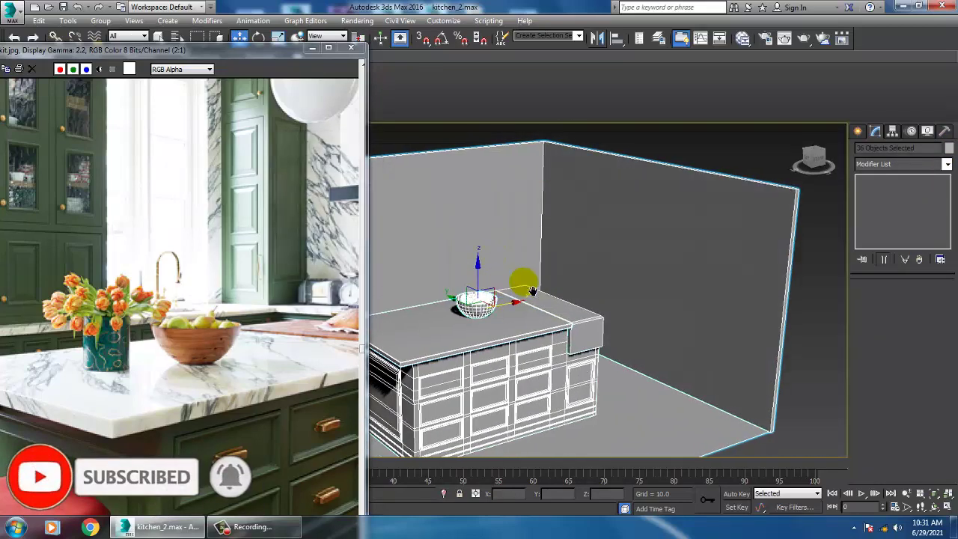
pyautogui.keyDown('alt'); pyautogui.moveTo(601, 314); pyautogui.dragTo(569, 296, button='middle'); pyautogui.keyUp('alt')
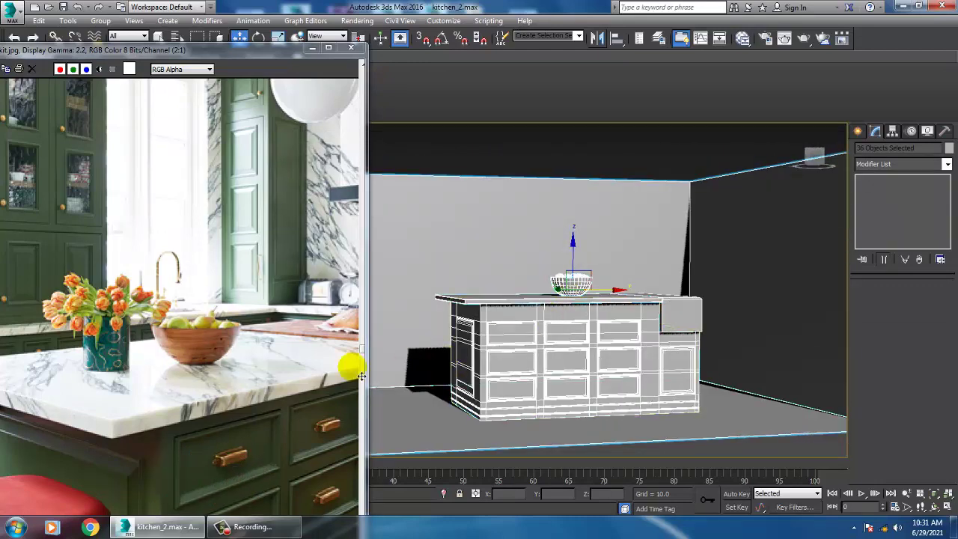
pyautogui.moveTo(281, 361); pyautogui.dragTo(298, 369, button='middle')
pyautogui.scroll(-1, 296, 368)
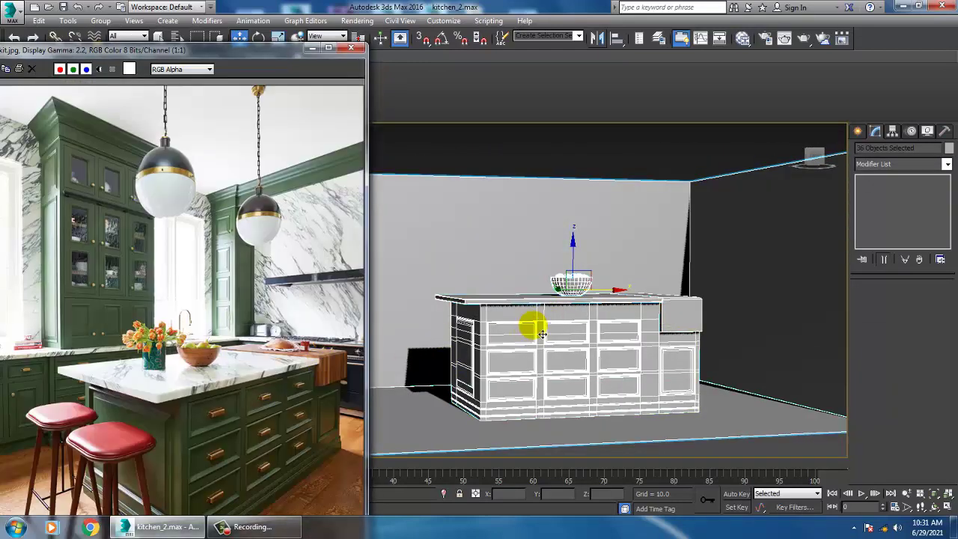
pyautogui.scroll(5, 591, 322)
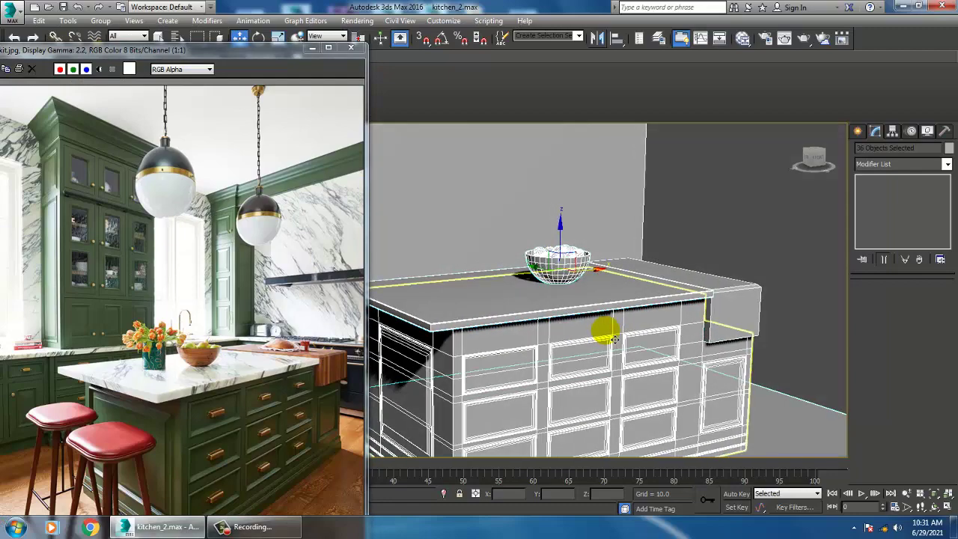
pyautogui.keyDown('alt'); pyautogui.moveTo(614, 339); pyautogui.dragTo(582, 336, button='middle'); pyautogui.keyUp('alt')
pyautogui.scroll(5, 591, 277)
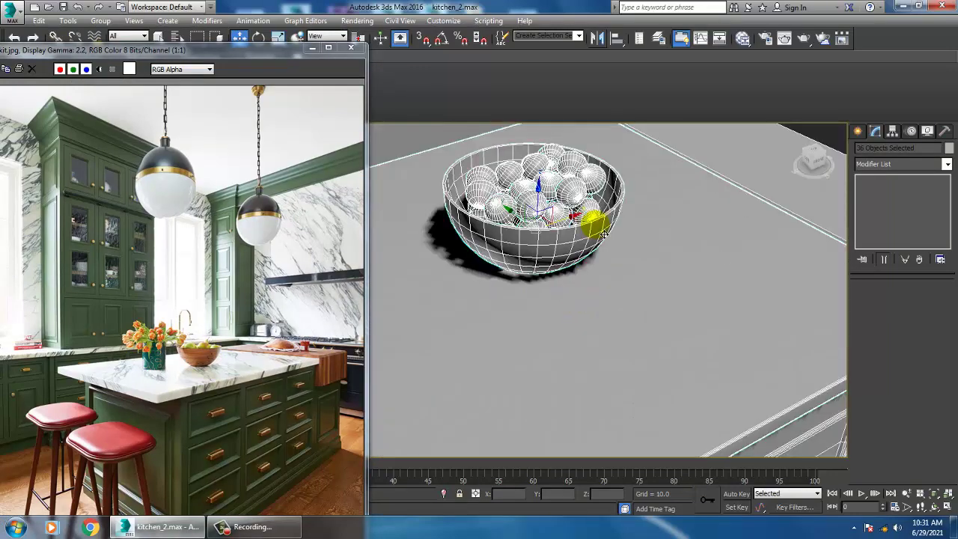
pyautogui.press('F4')
pyautogui.press('F4')
pyautogui.scroll(-5, 600, 252)
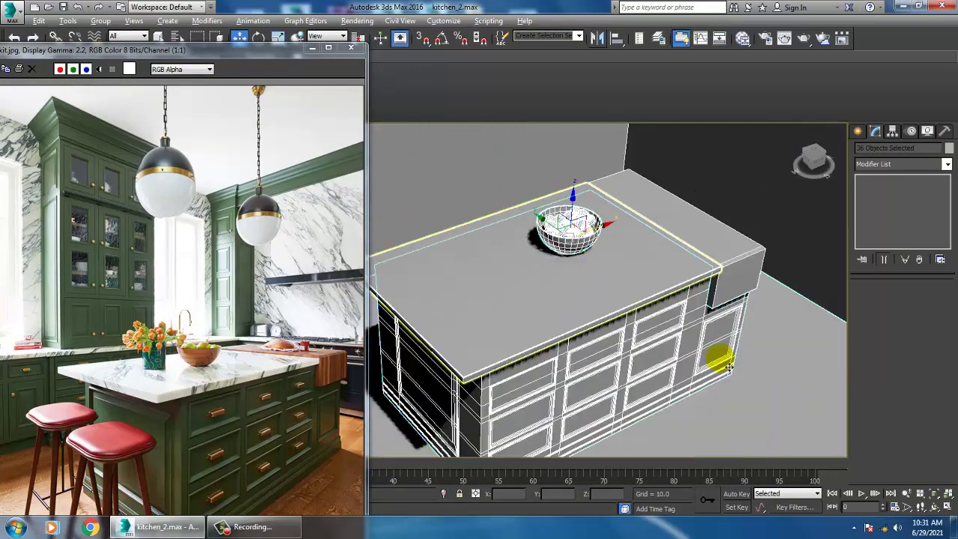
pyautogui.keyDown('alt'); pyautogui.moveTo(730, 366); pyautogui.dragTo(714, 299, button='middle'); pyautogui.keyUp('alt')
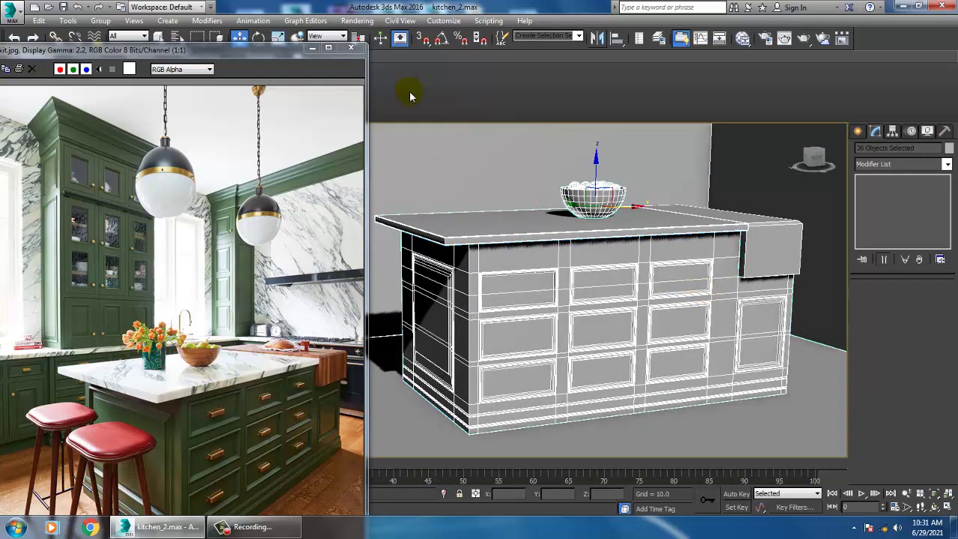
# Step: Minimize the reference image window and bring the whole island and room into view
pyautogui.click(313, 50)
pyautogui.scroll(-5, 667, 357)
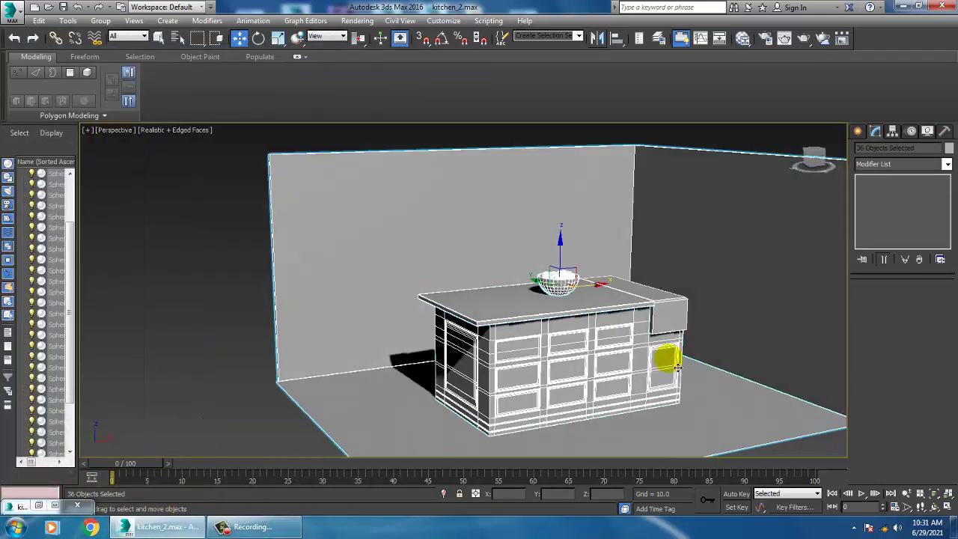